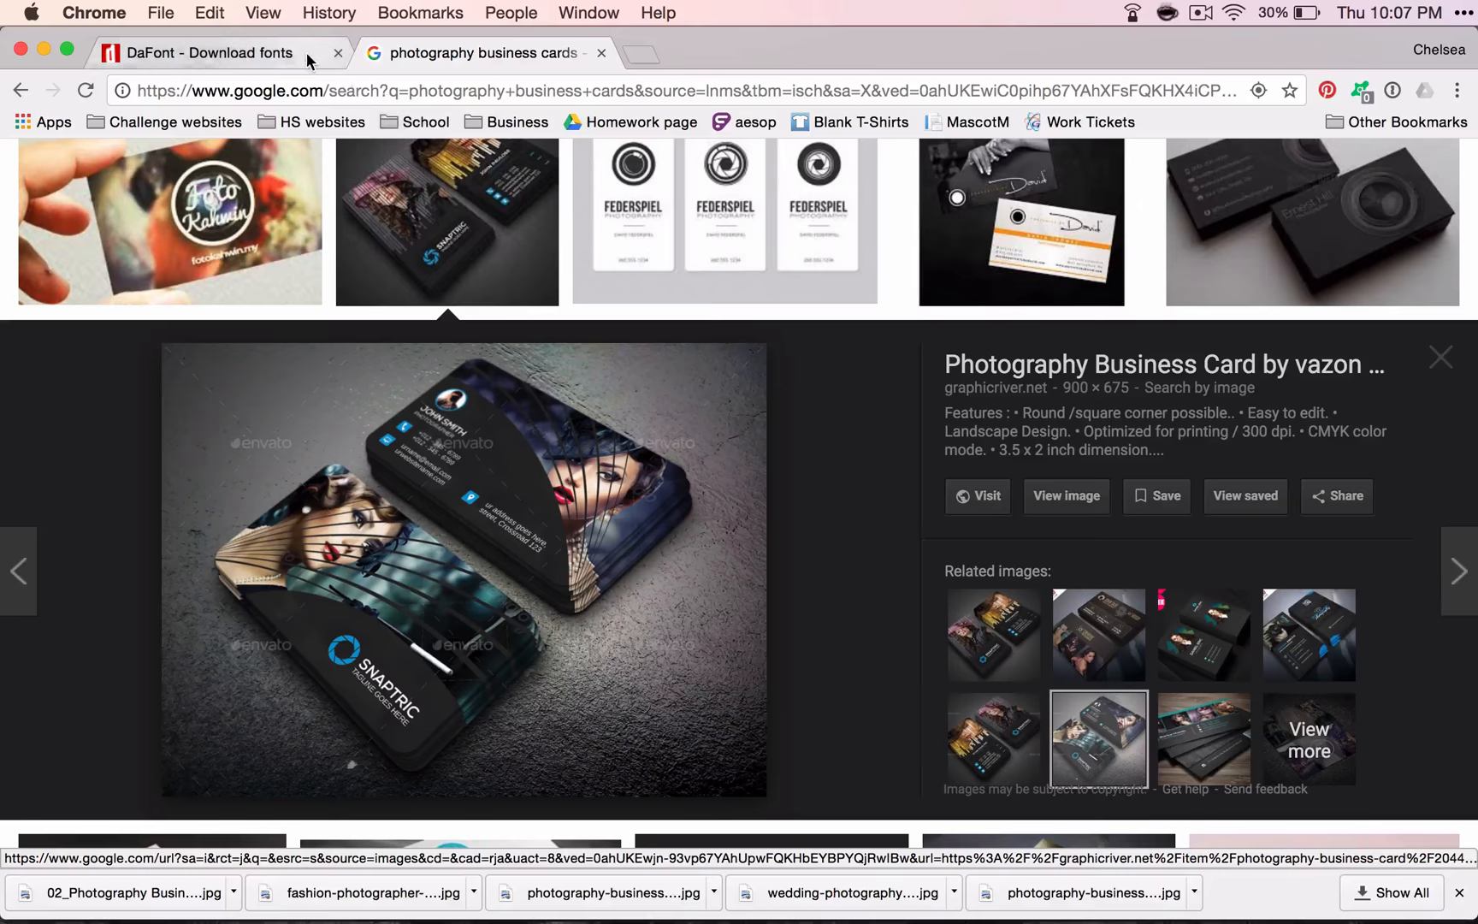
Switch to the DaFont website and open its Retro category of Fancy fonts.
click(308, 57)
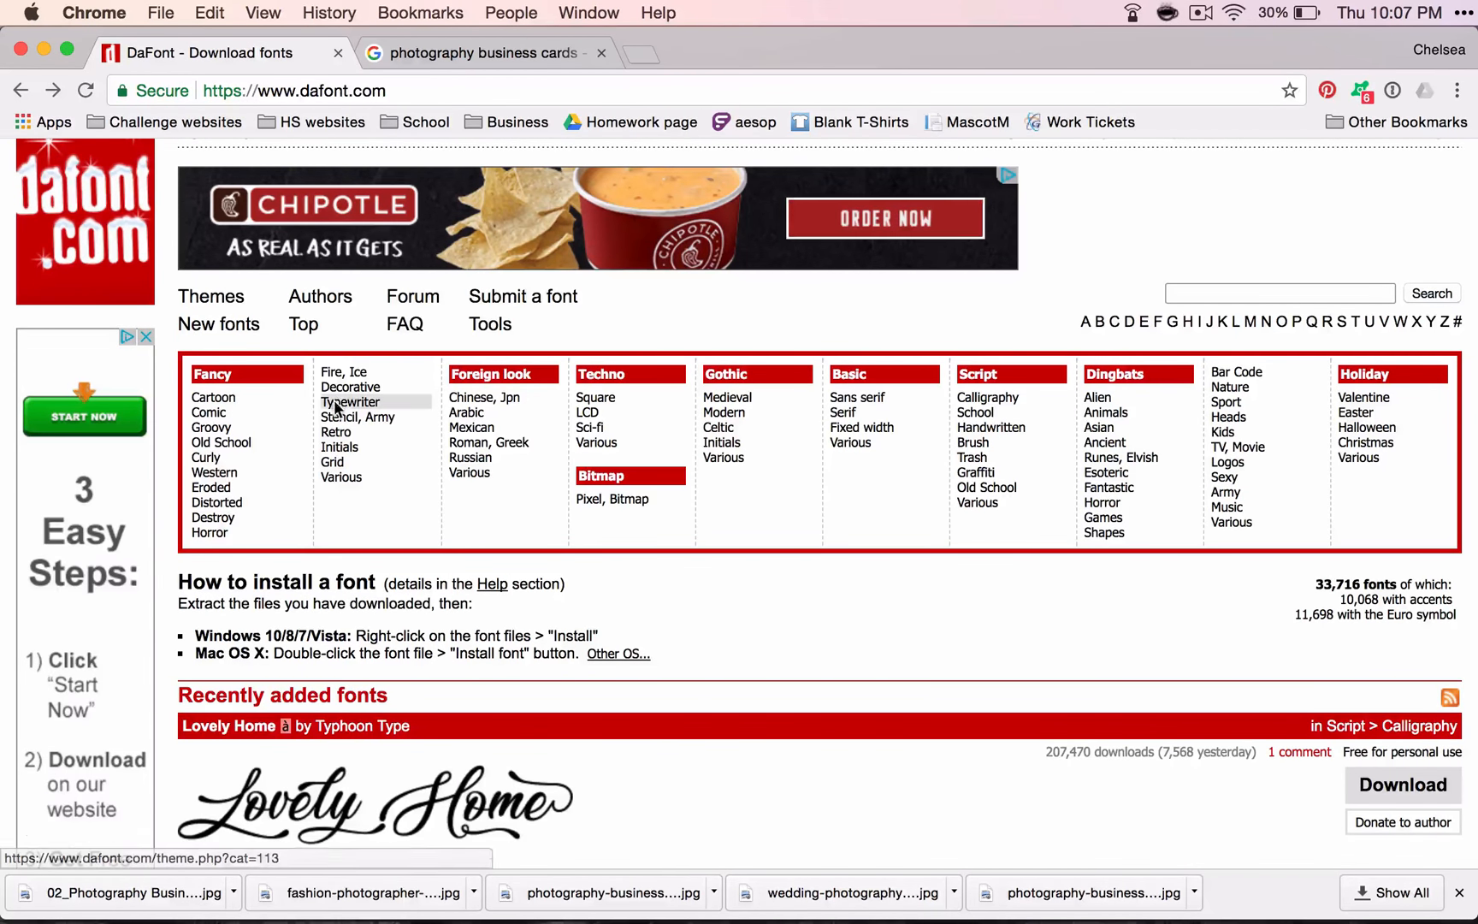
scroll(336, 409, down, 3)
scroll(337, 409, down, 2)
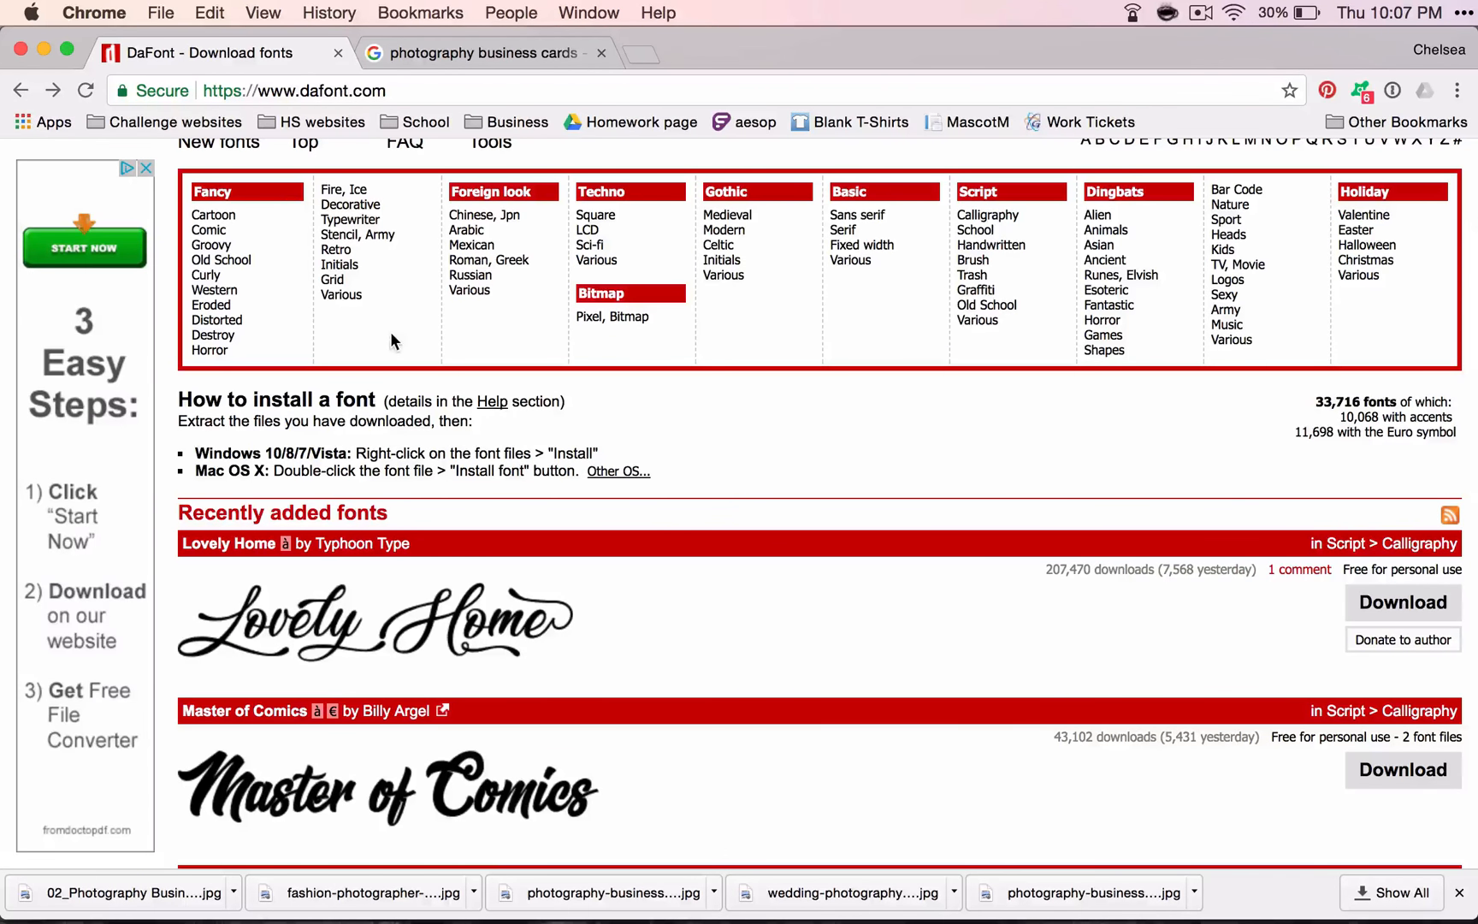
scroll(732, 210, up, 2)
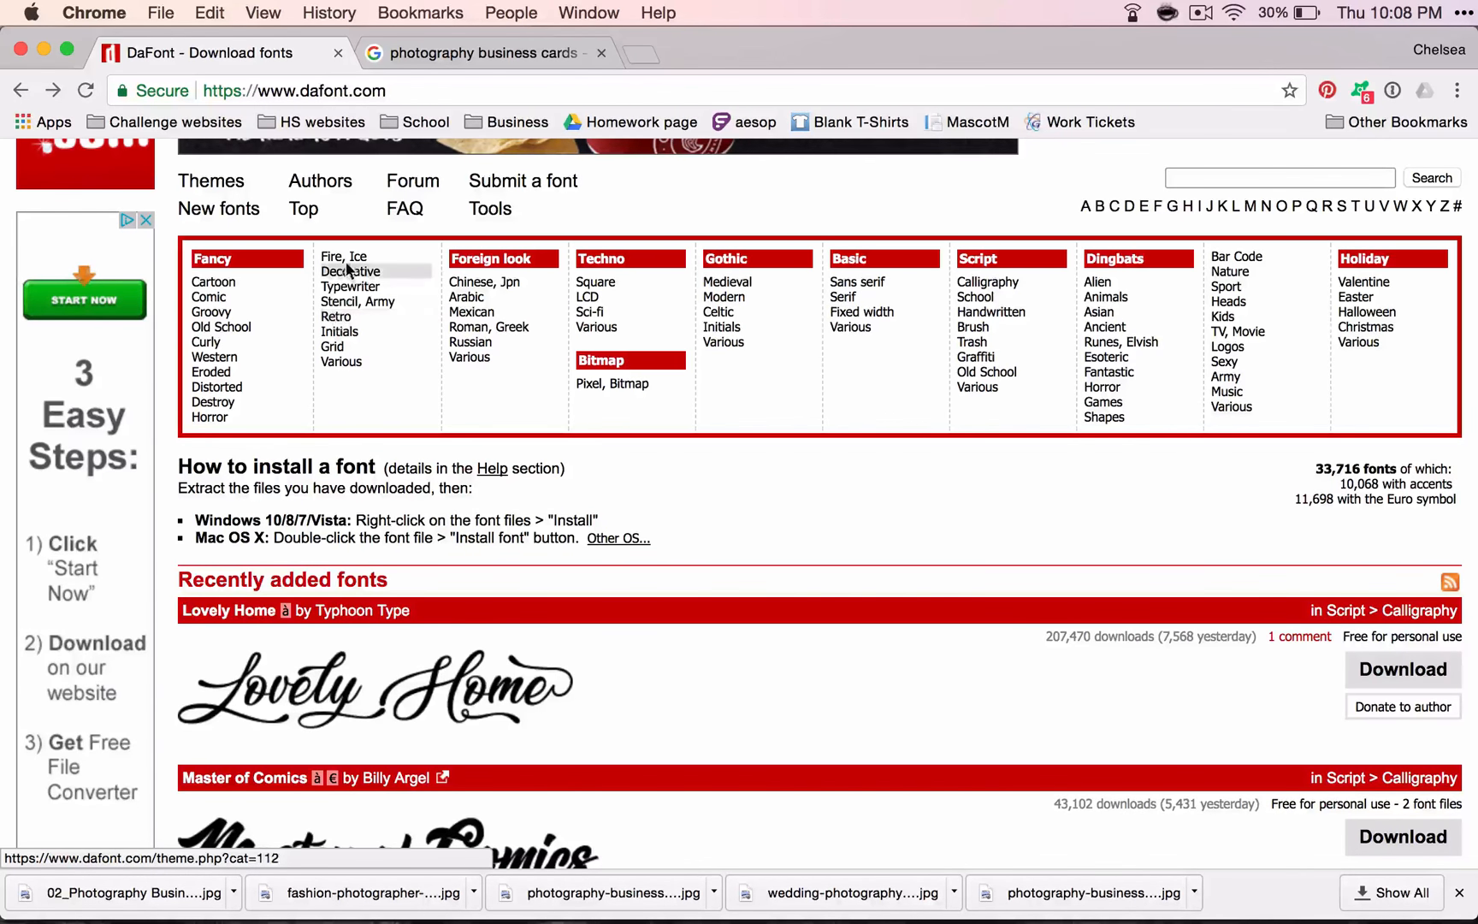
click(336, 319)
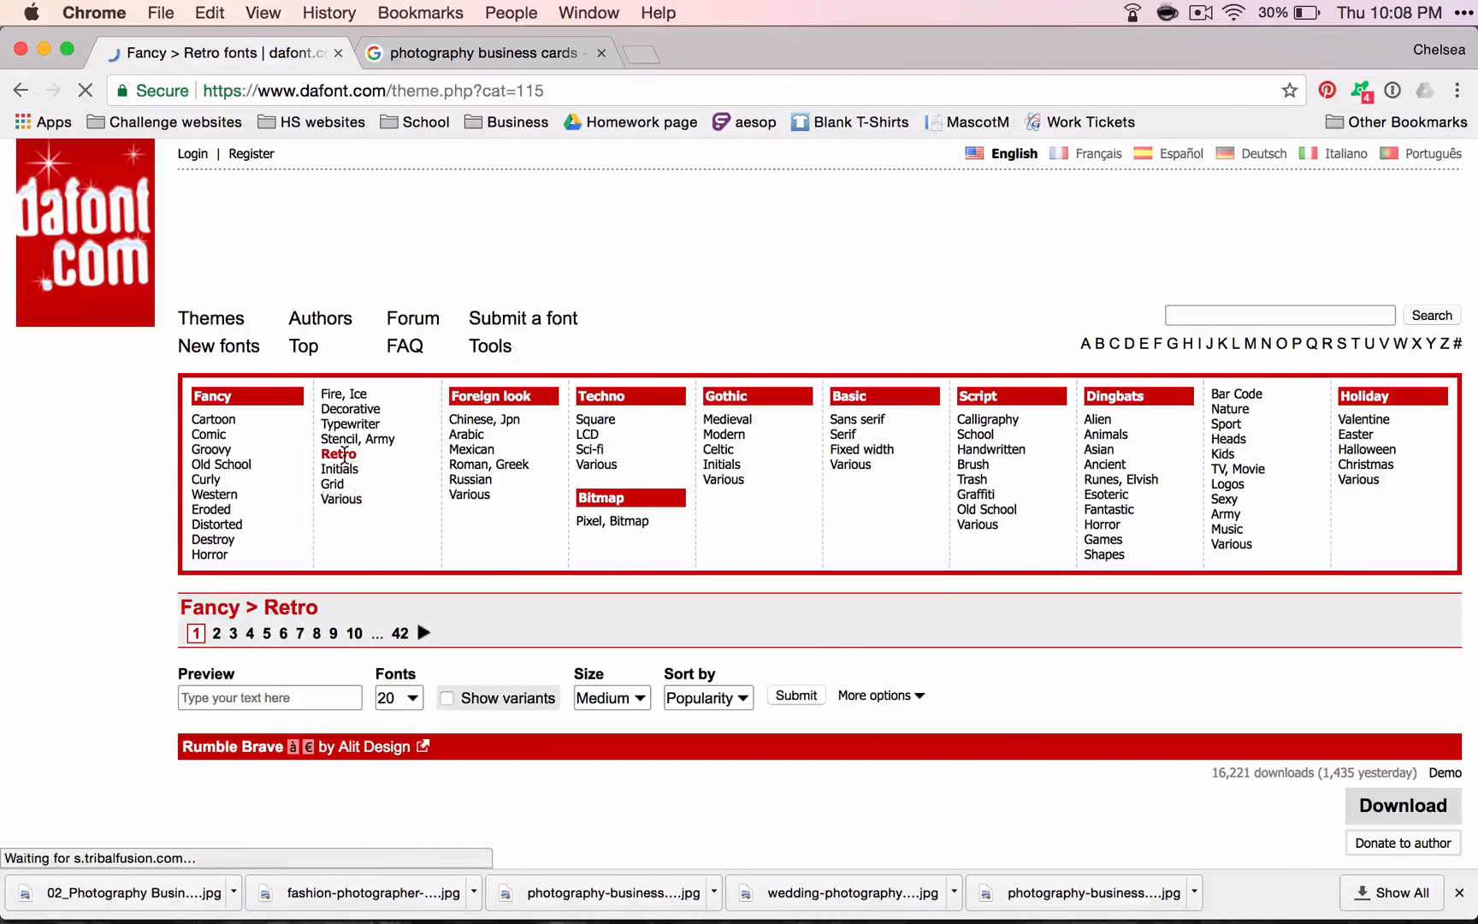
Examine the Retro fonts and the usage licence stated for each one.
scroll(343, 453, down, 5)
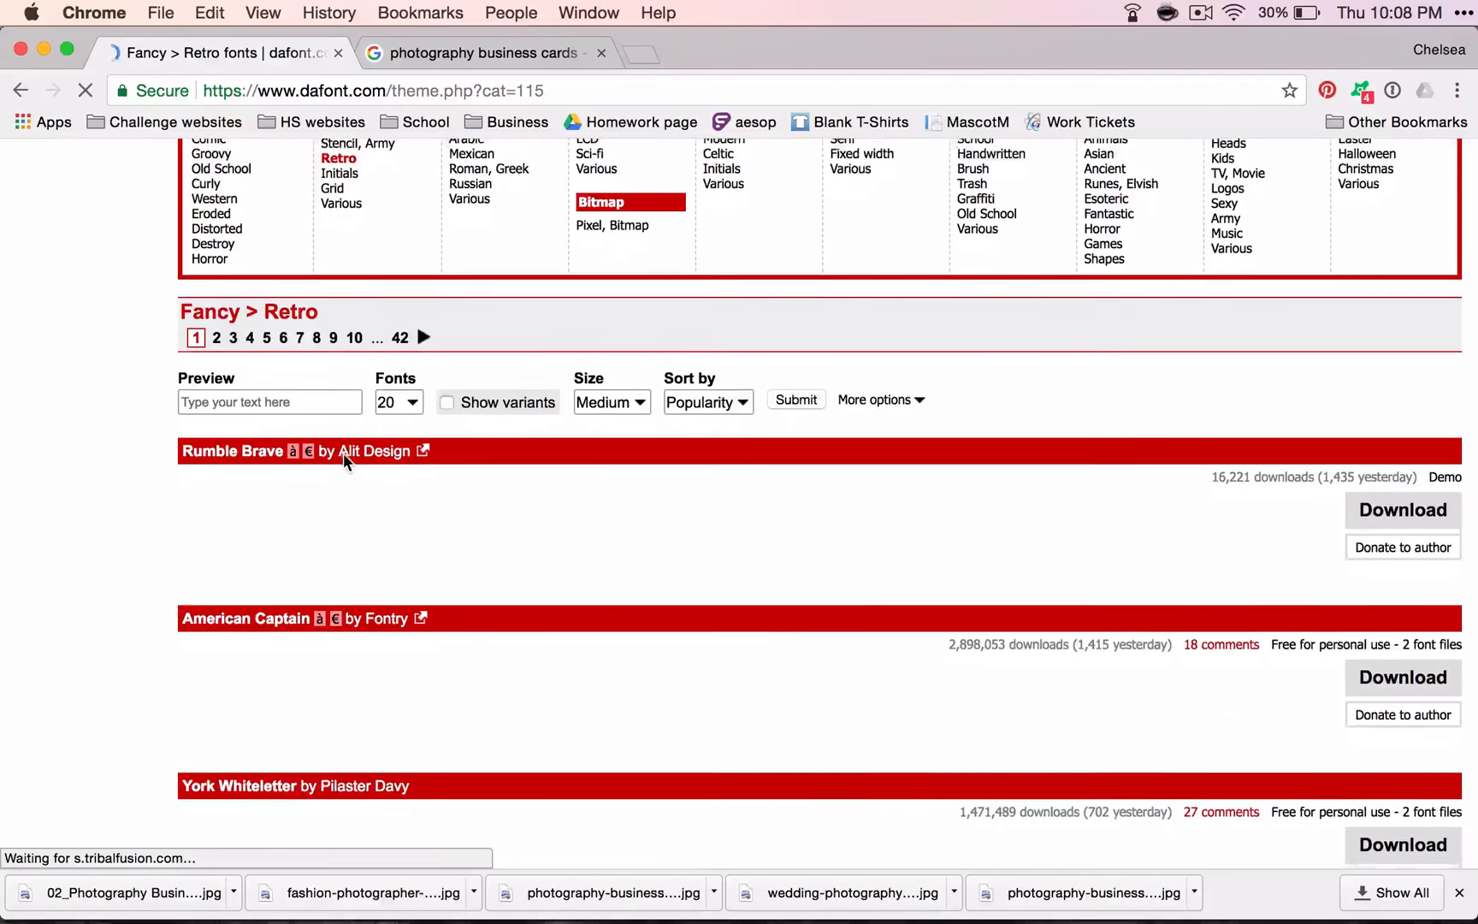
scroll(343, 462, down, 1)
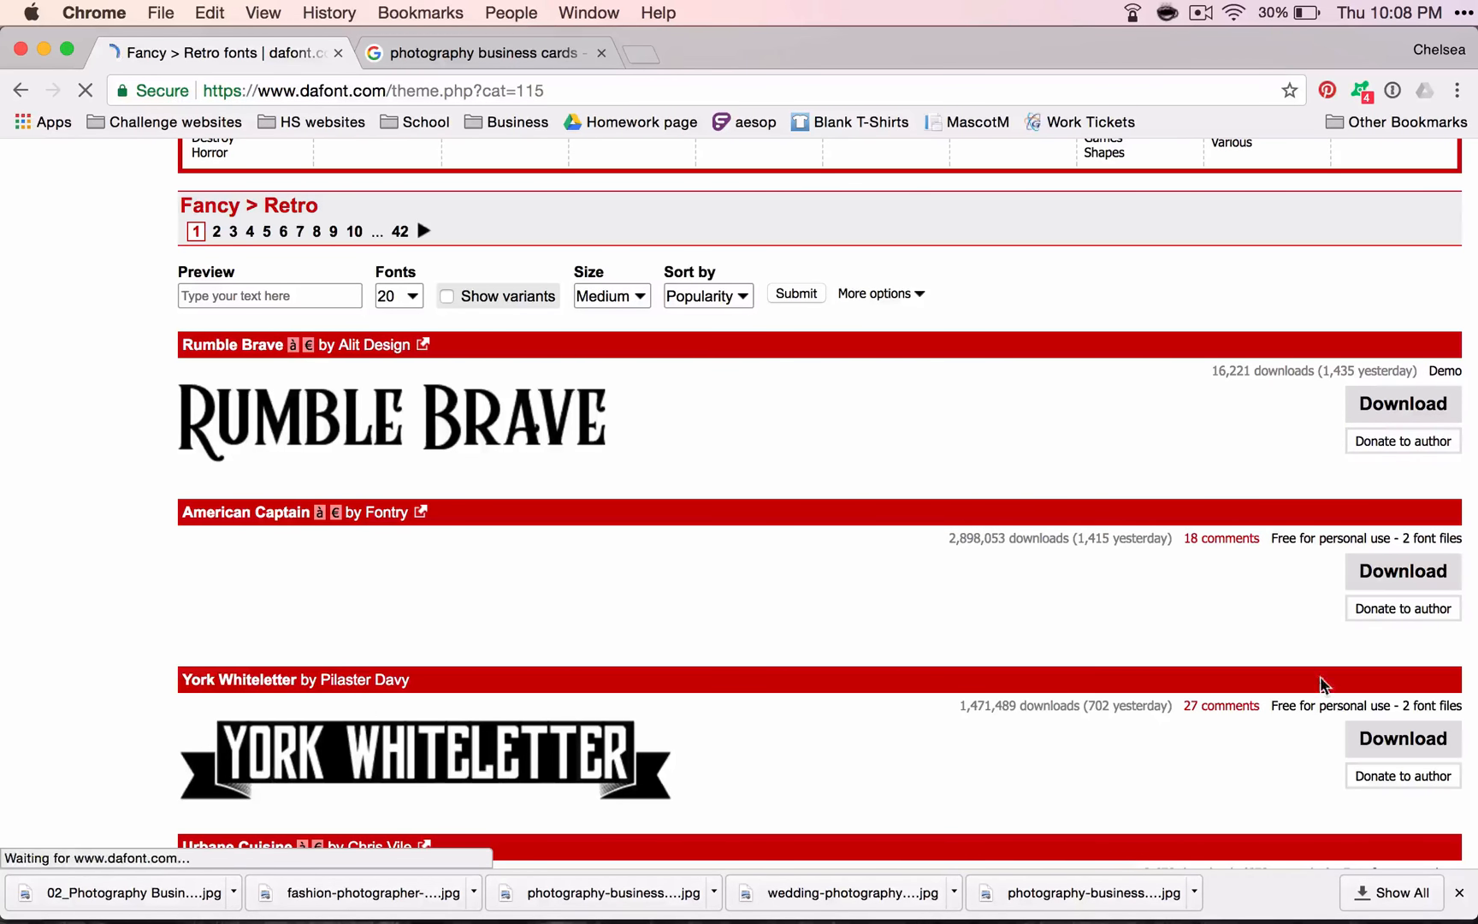
scroll(1293, 749, down, 3)
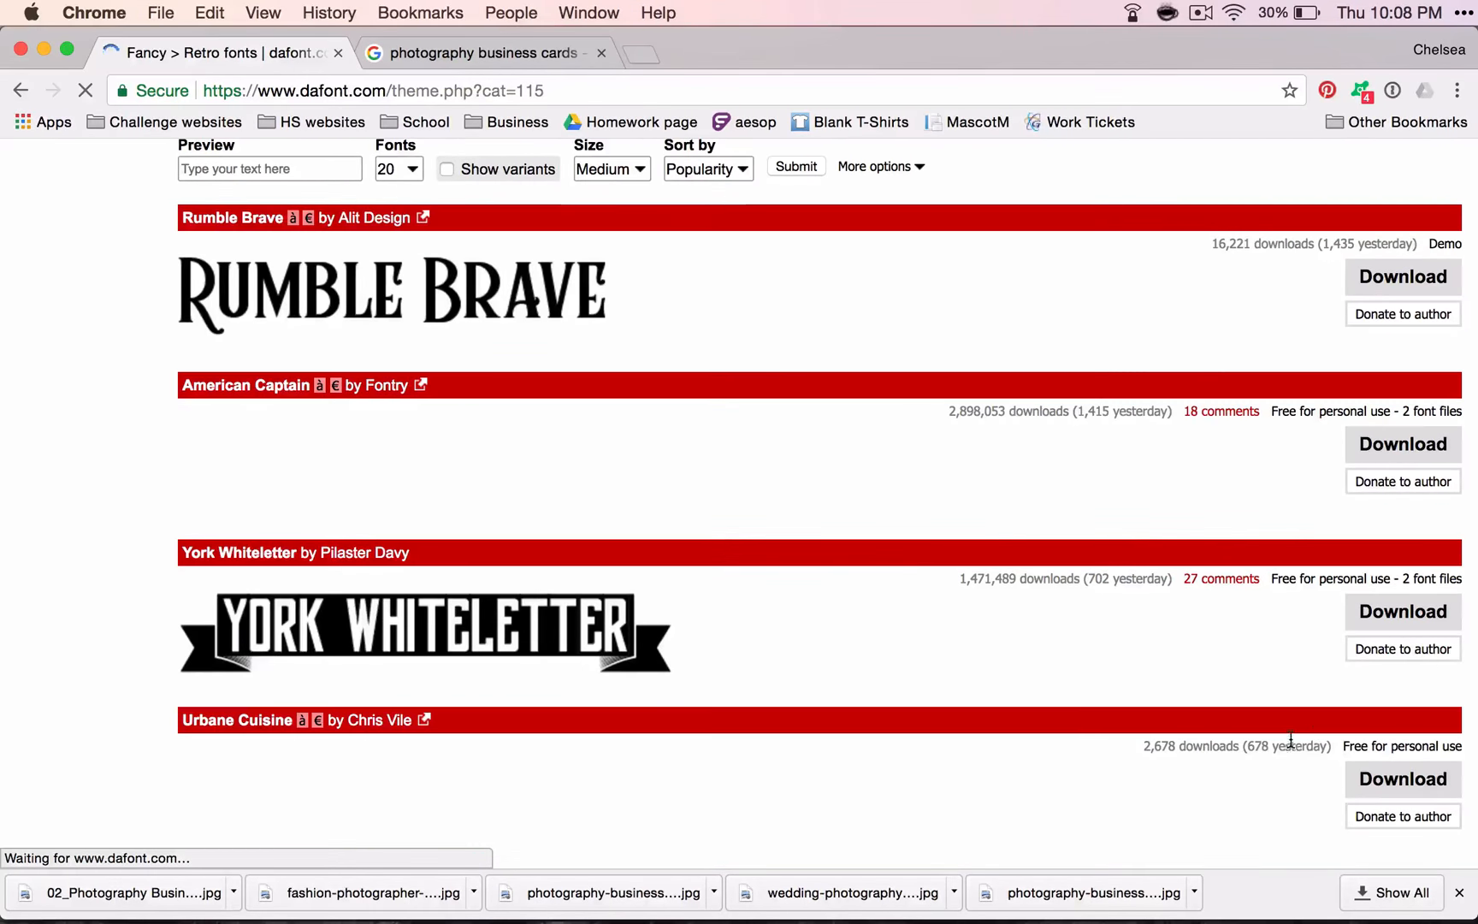
scroll(1442, 796, down, 10)
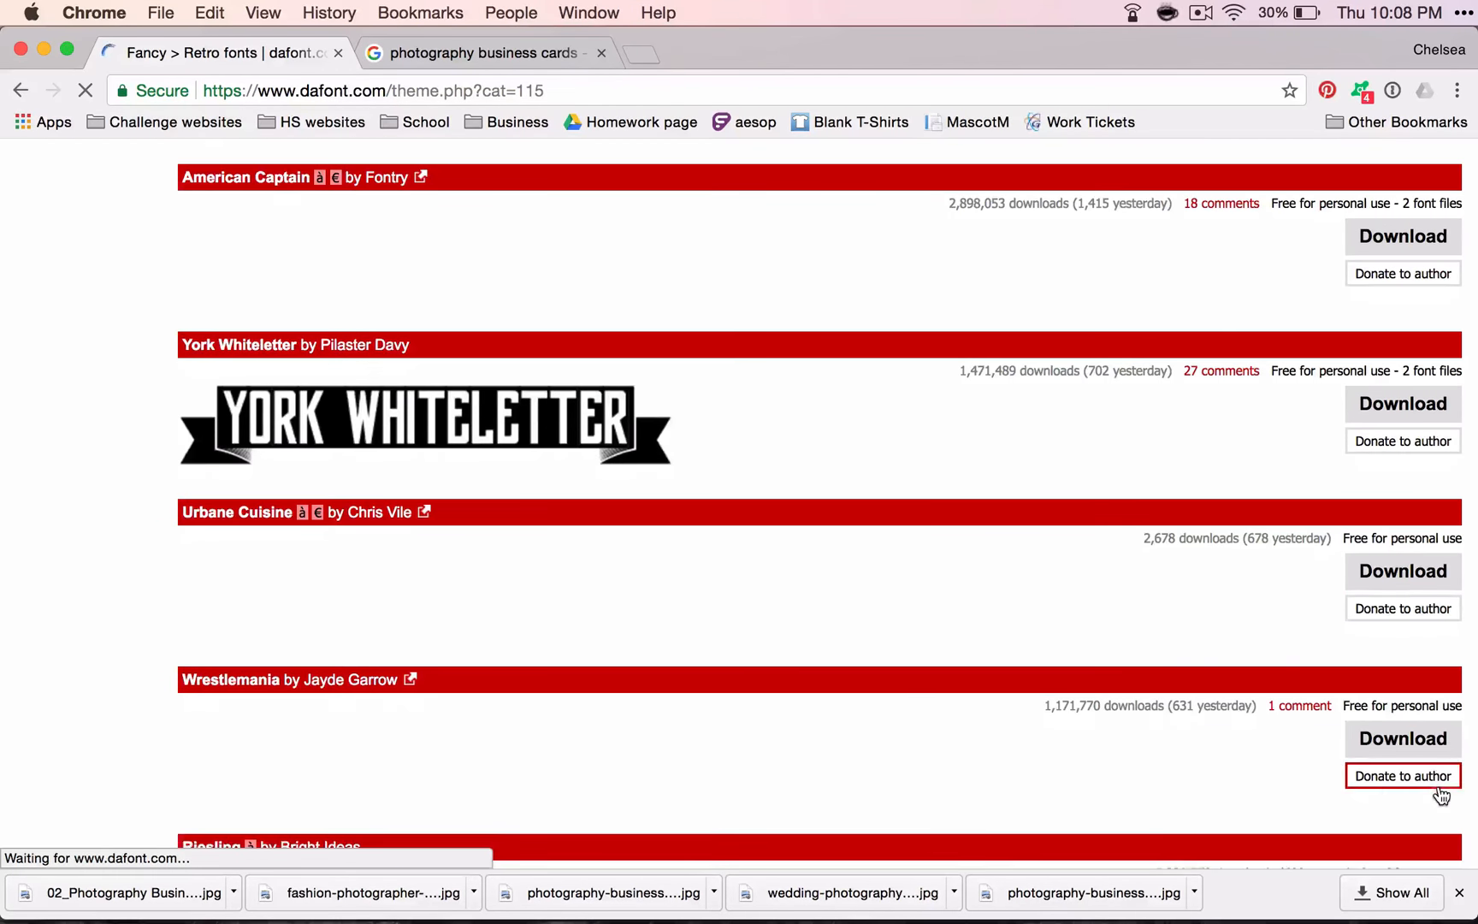
scroll(1443, 795, down, 1)
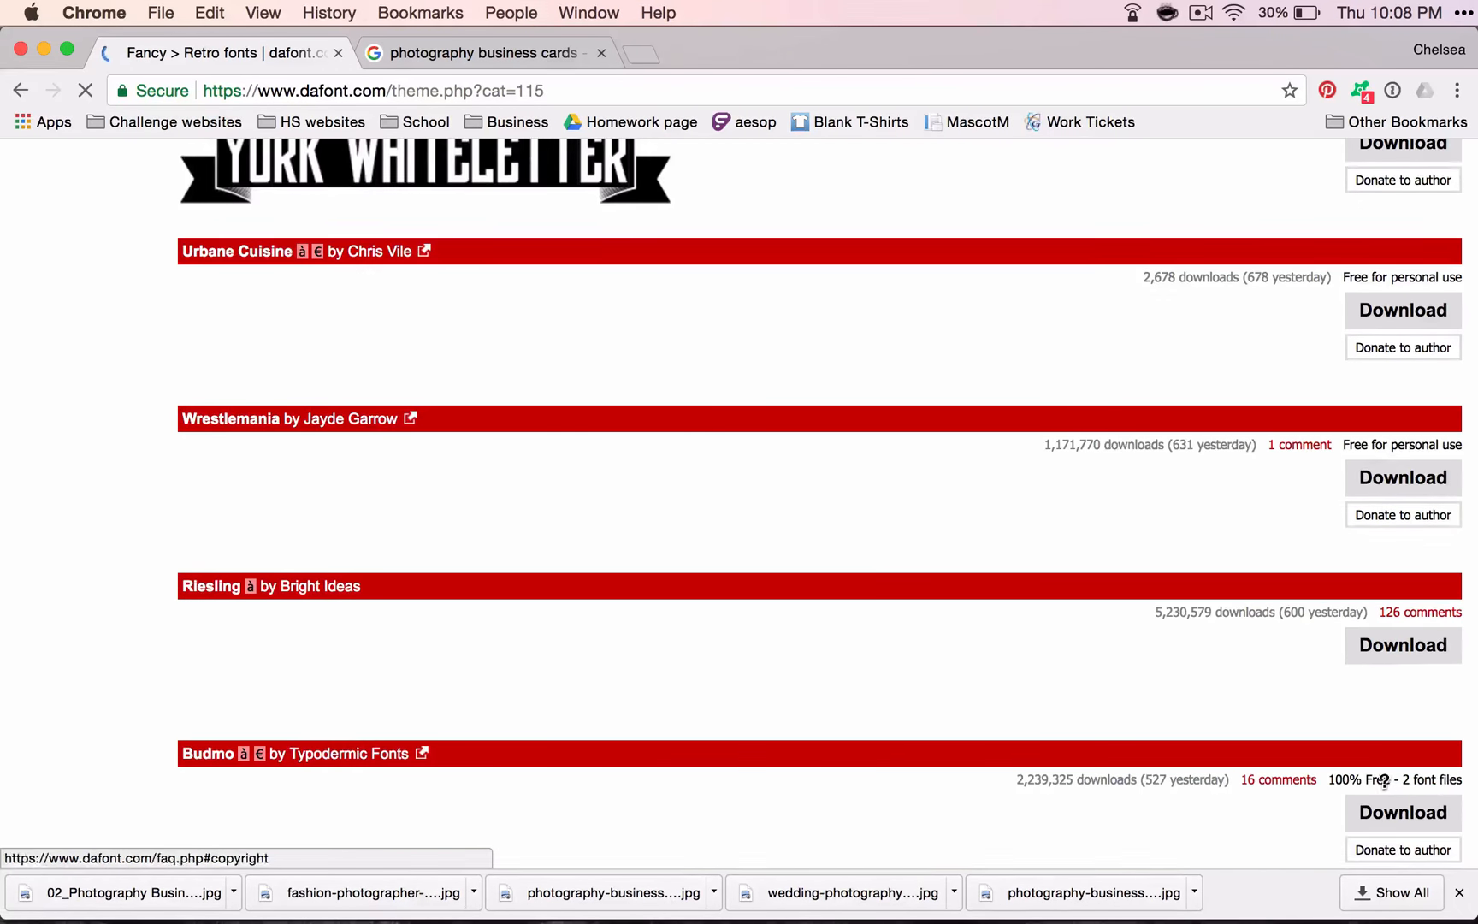
scroll(1386, 782, down, 2)
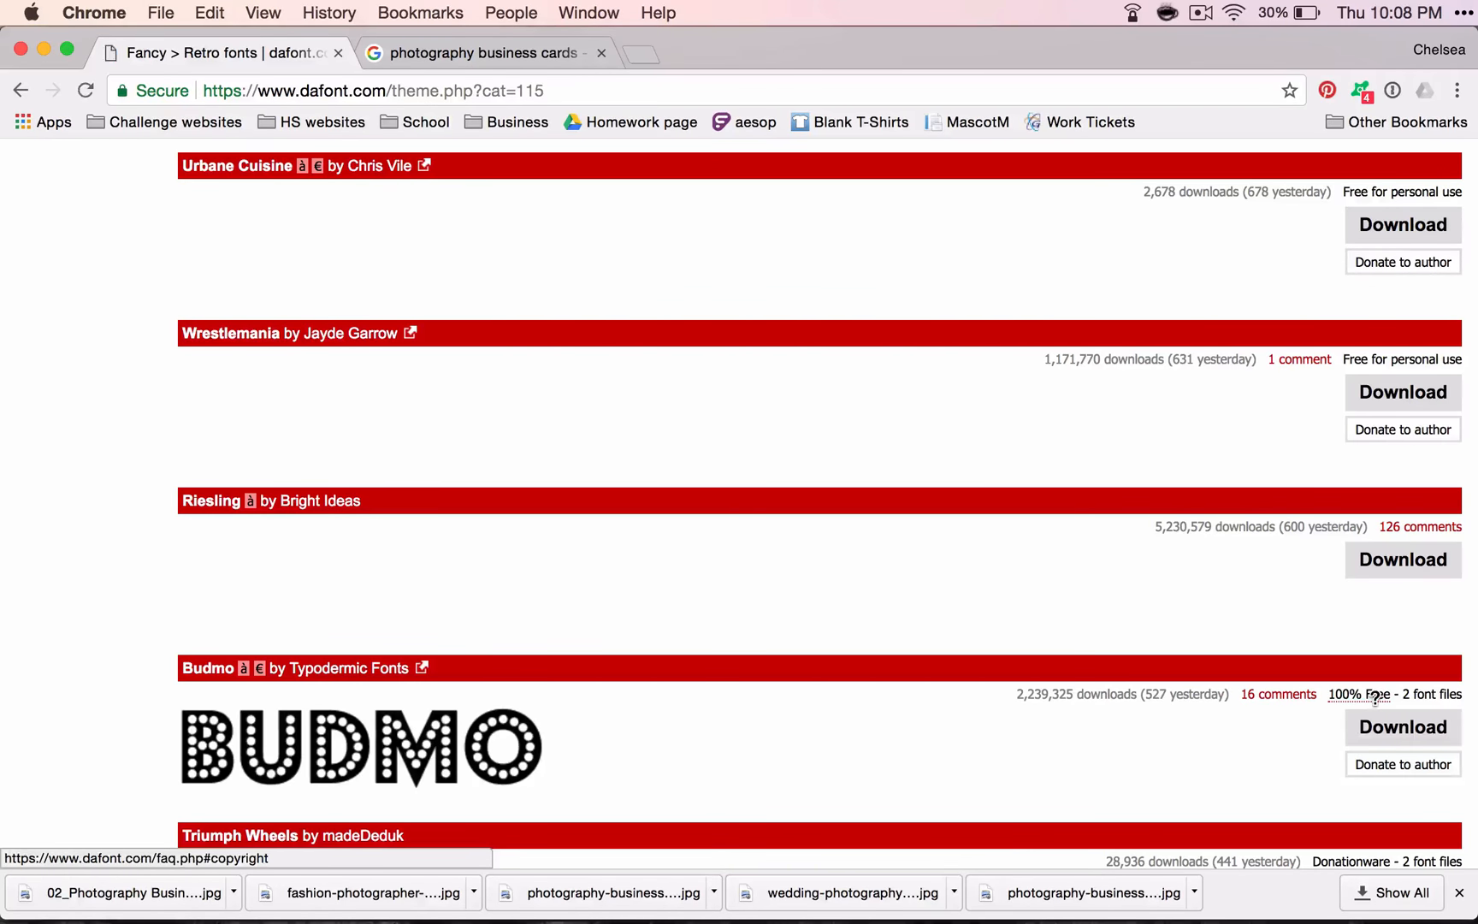
scroll(1375, 697, down, 4)
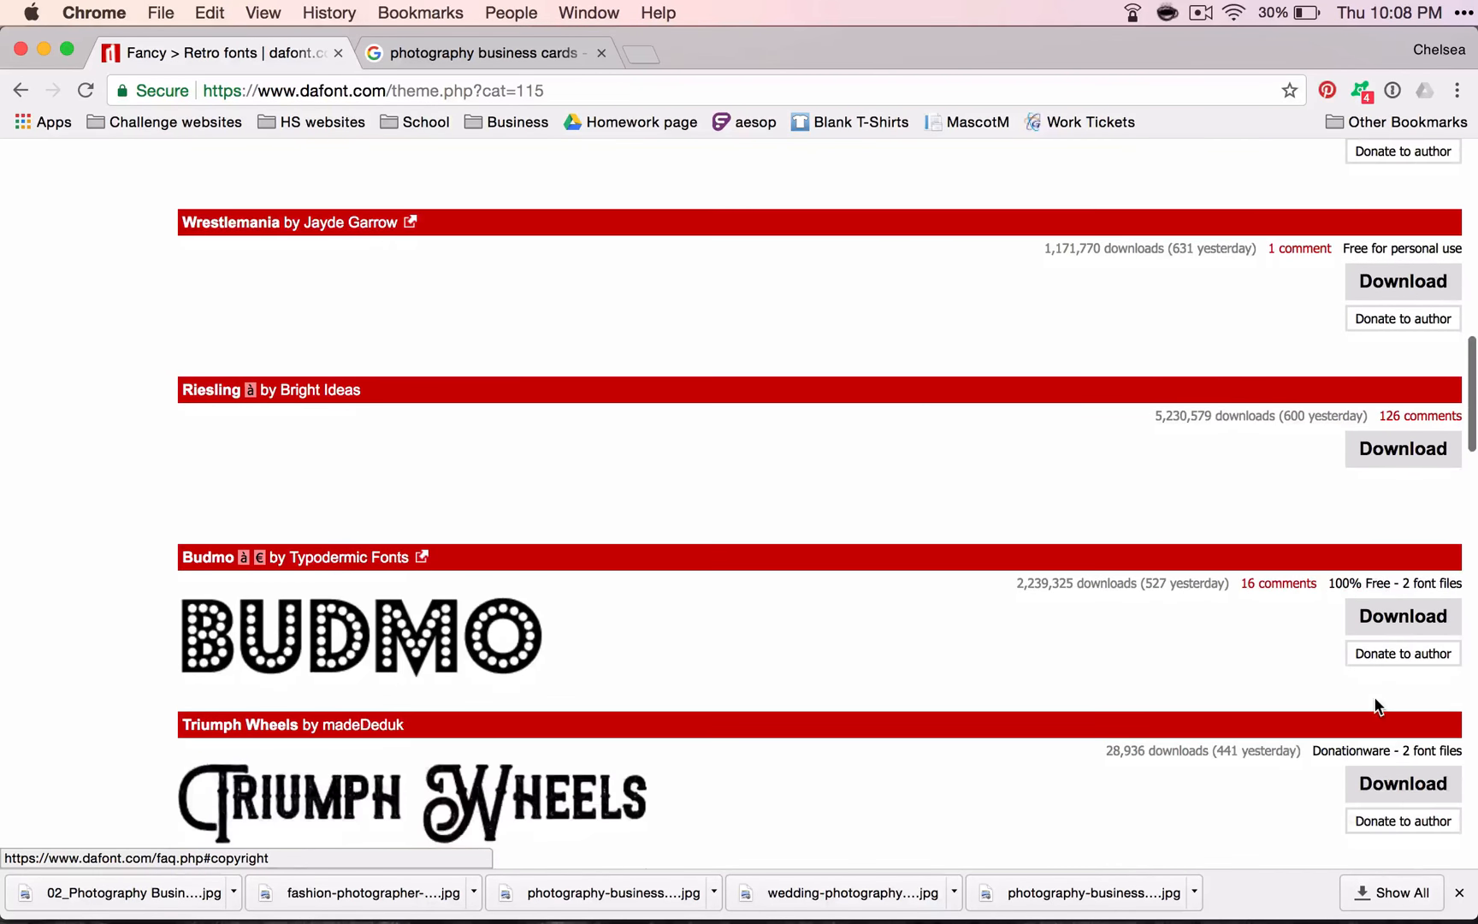
scroll(1382, 697, up, 4)
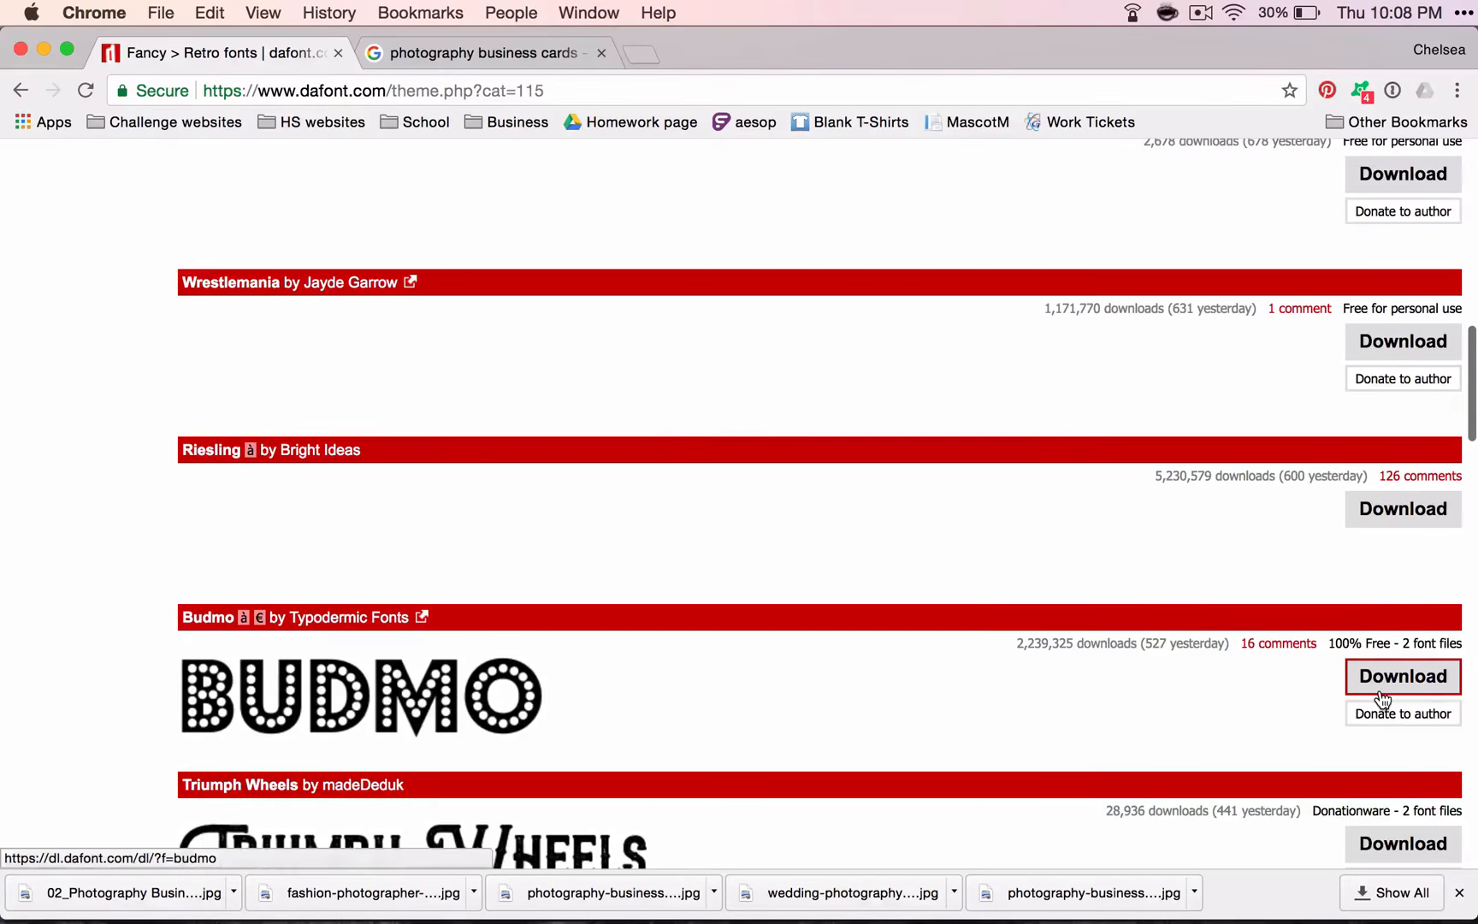
Filter the Retro fonts to only Public domain / GPL / OFL and 100% Free licences.
scroll(1380, 697, up, 15)
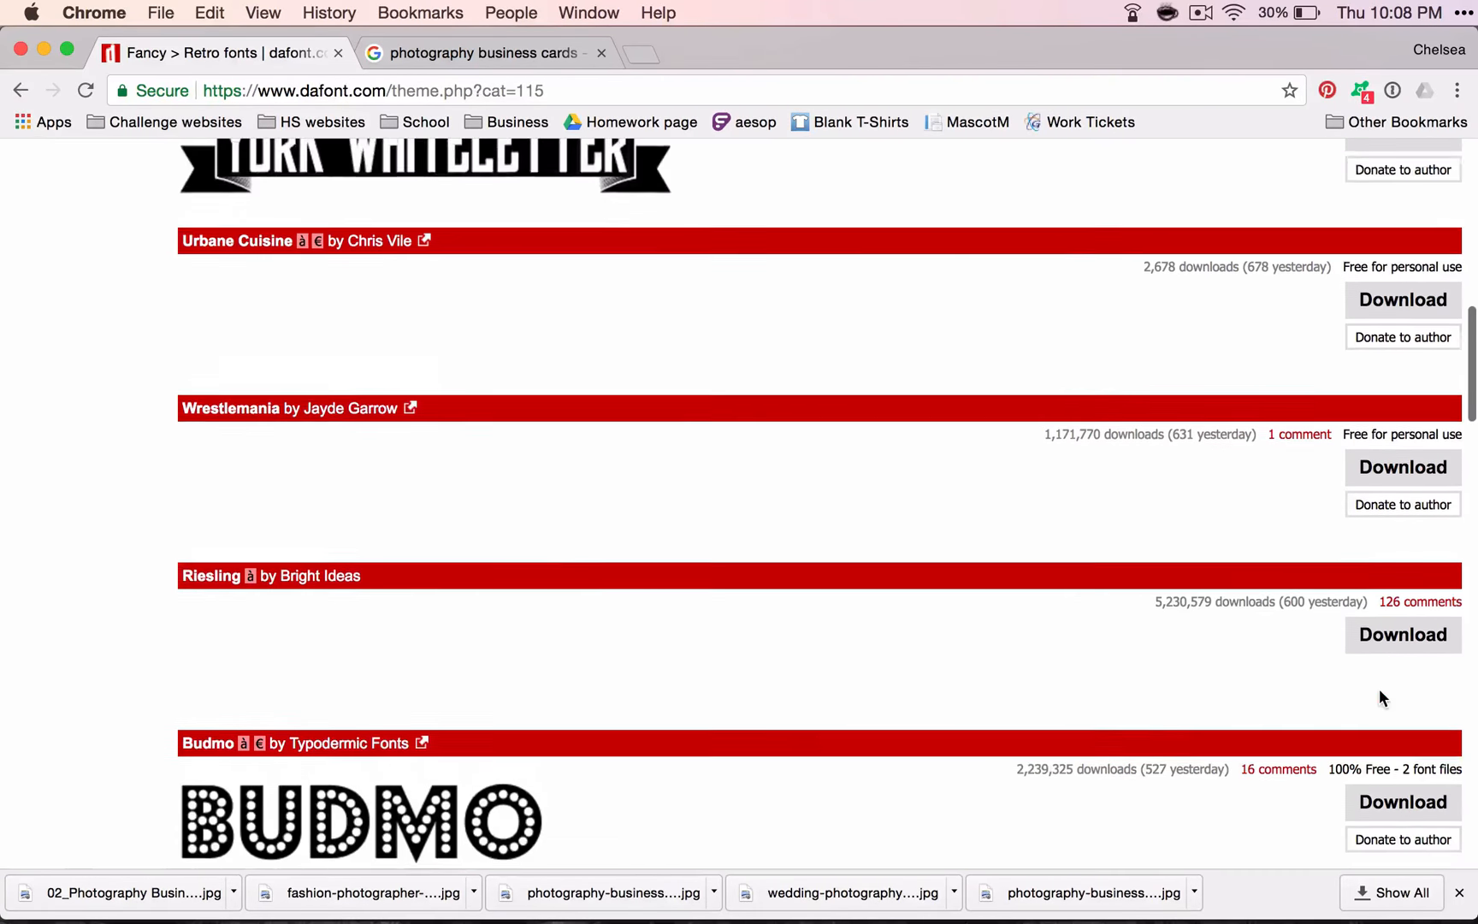
scroll(1380, 697, up, 5)
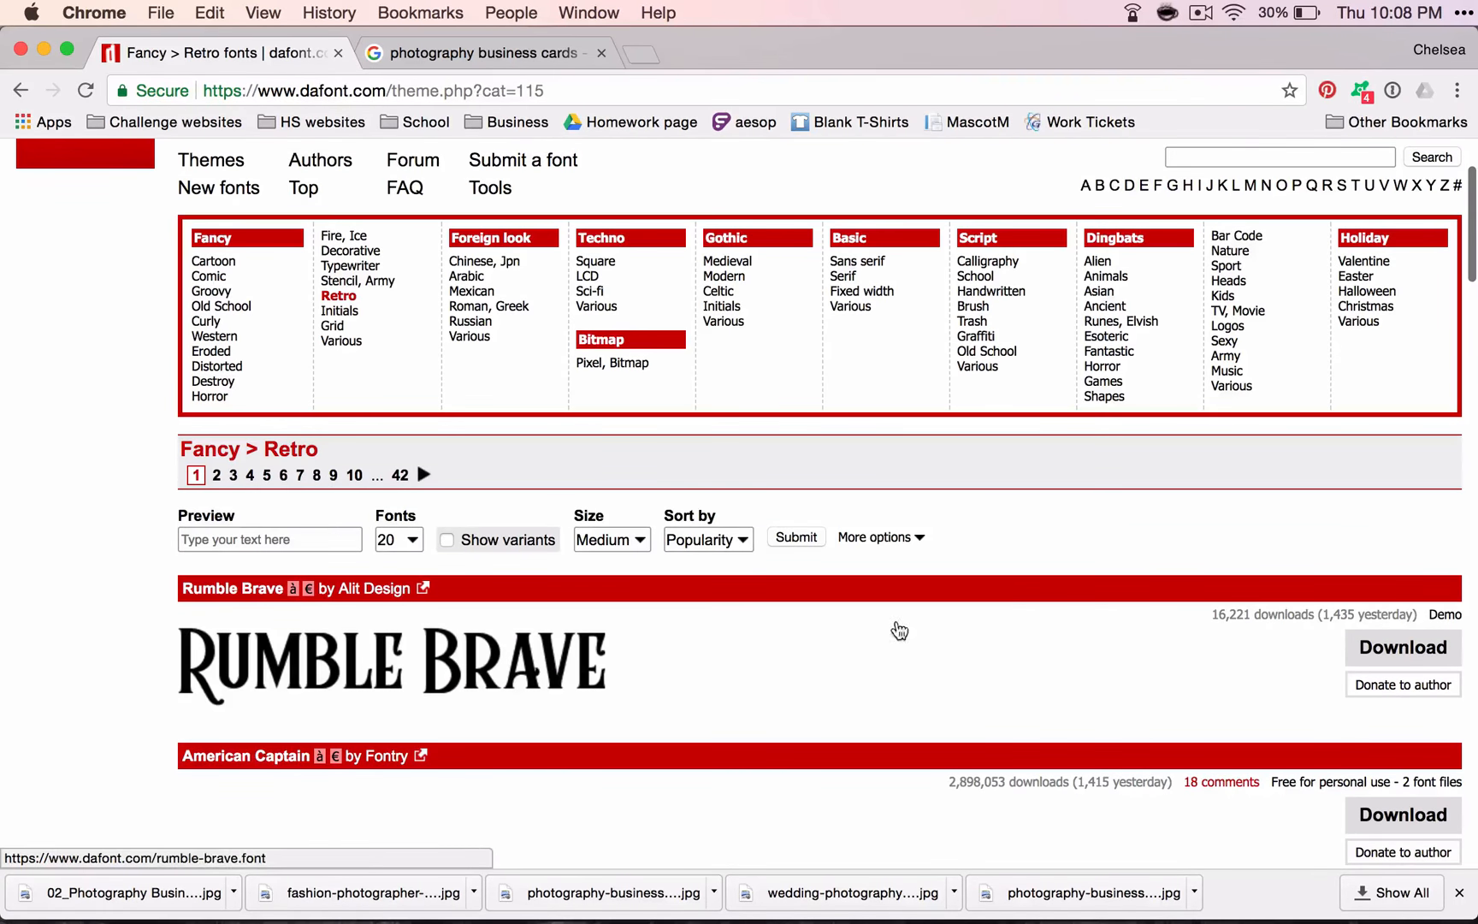
click(873, 539)
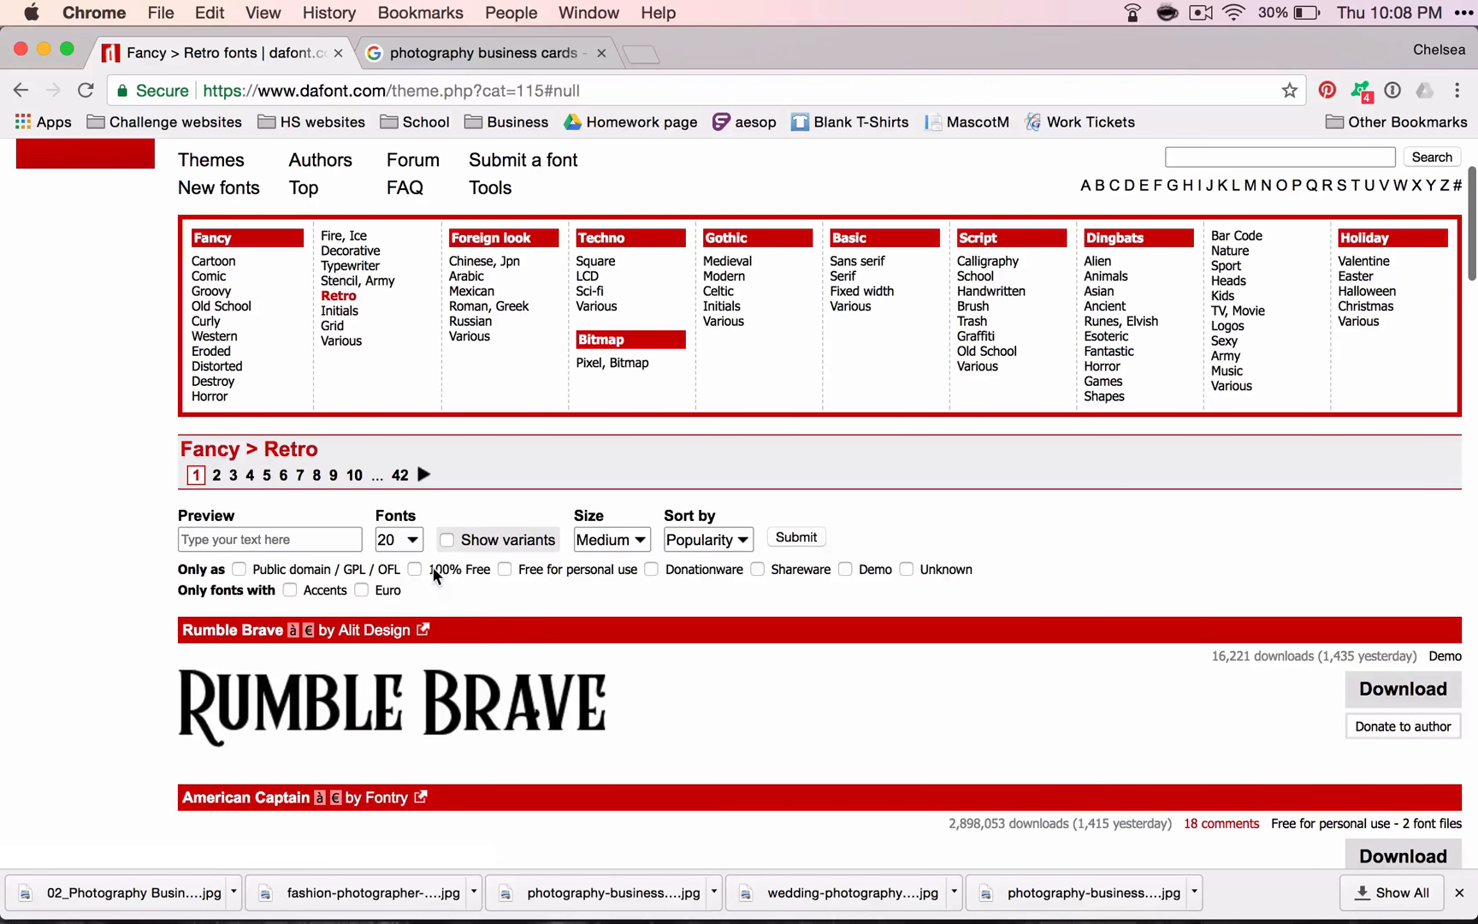
click(799, 538)
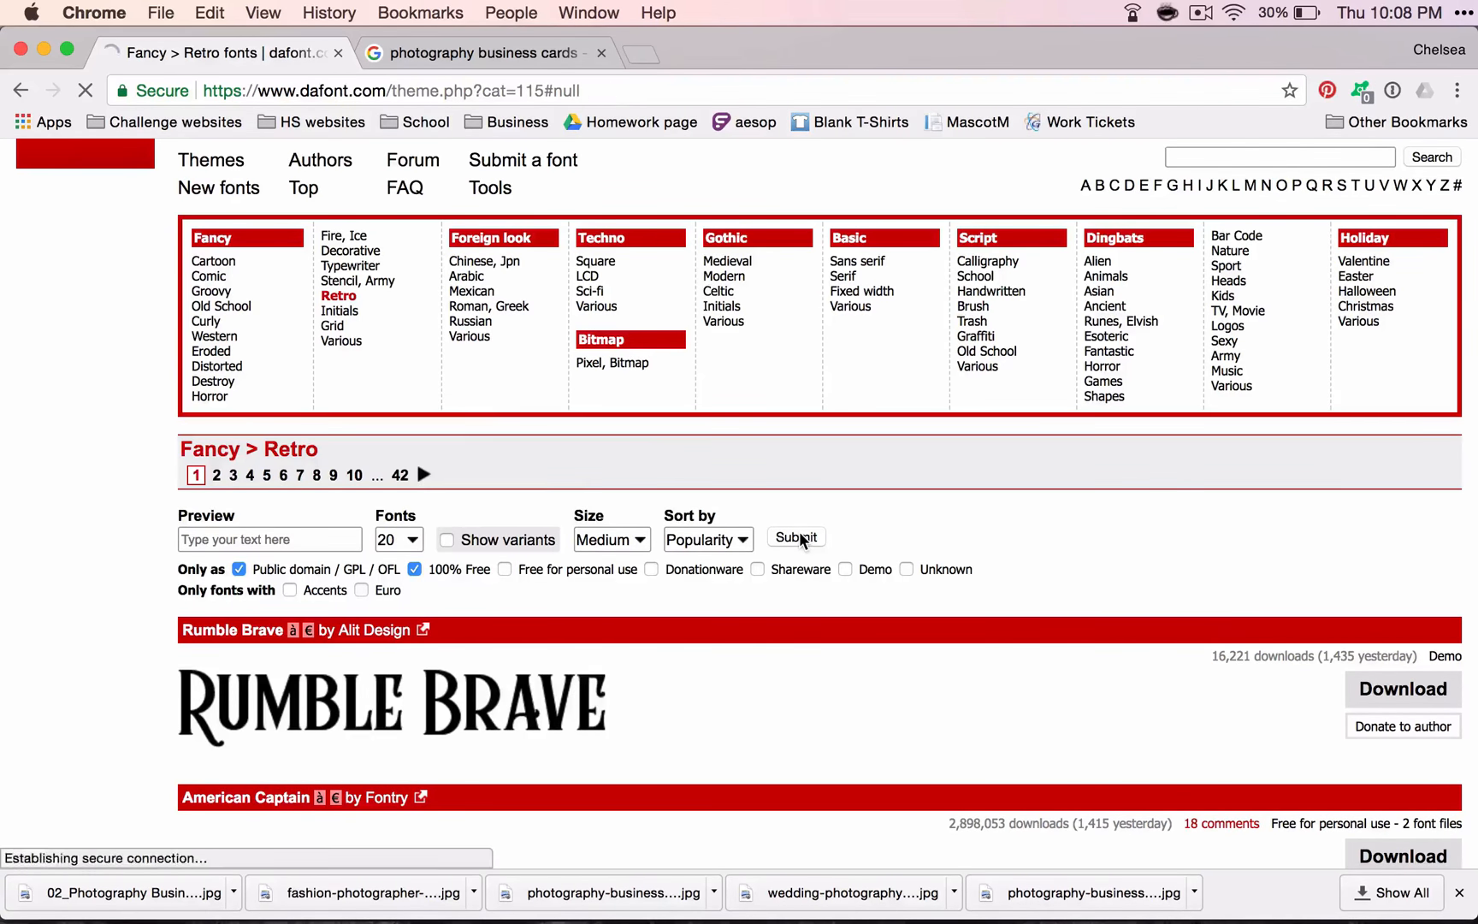
Look through the filtered Retro fonts and download the Hominis font by Paul Lloyd.
scroll(813, 662, down, 6)
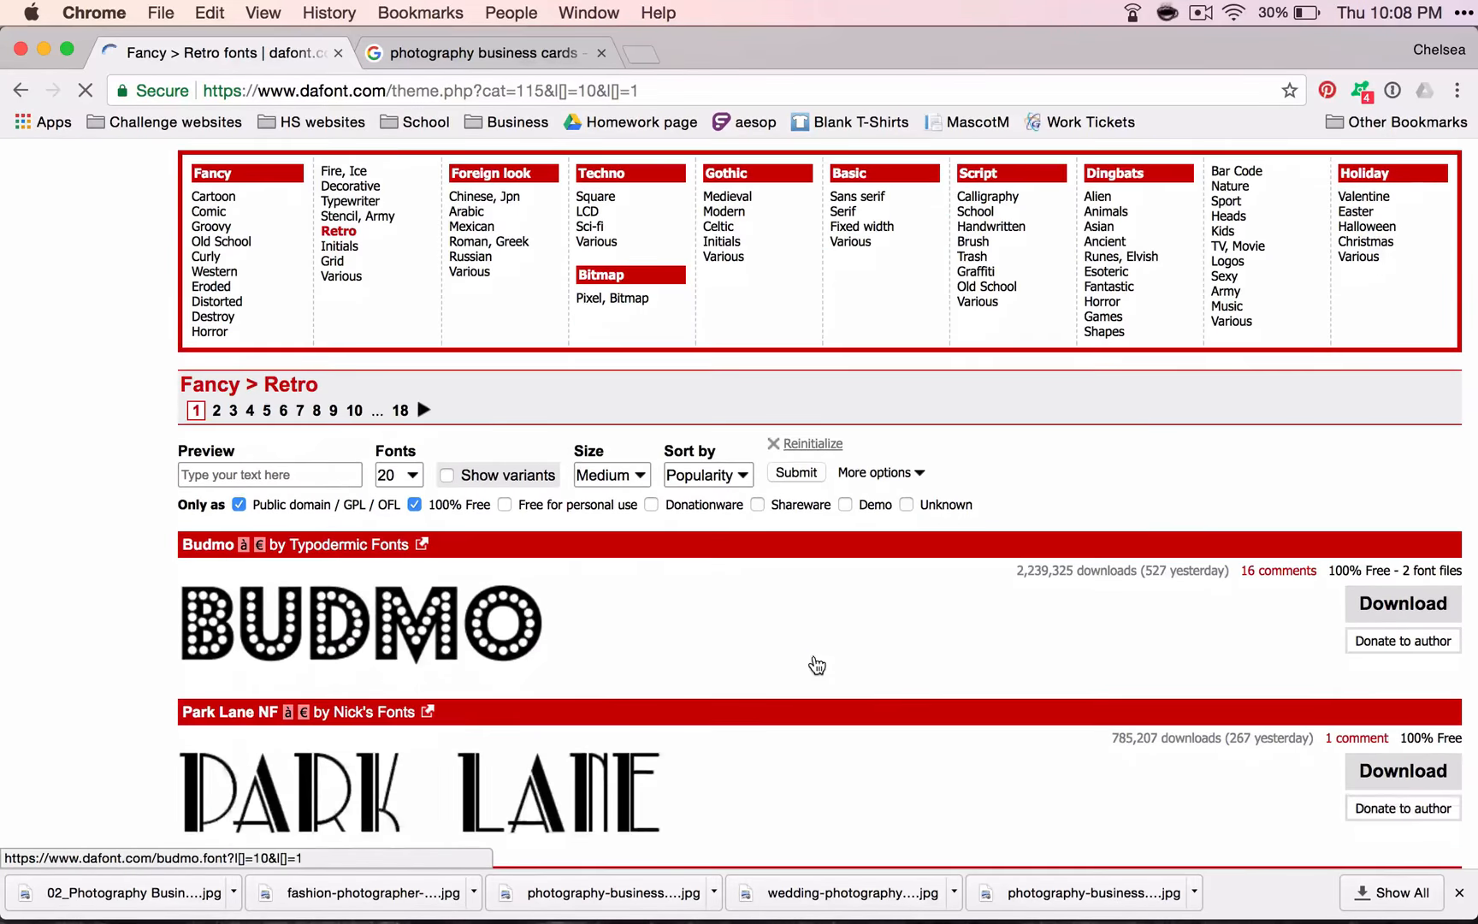
scroll(812, 664, down, 5)
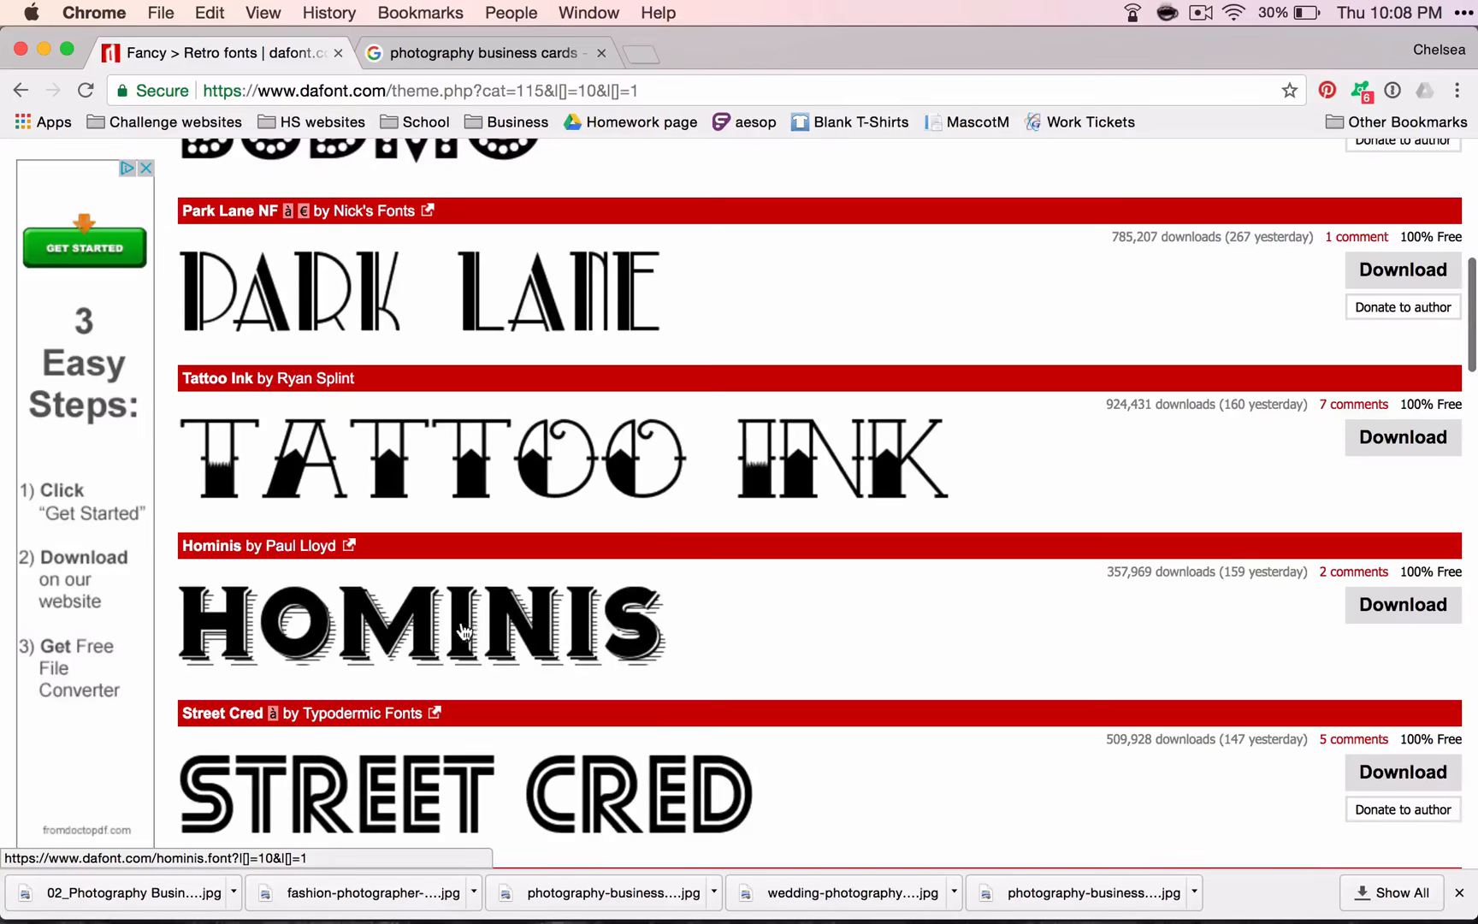
scroll(462, 631, down, 20)
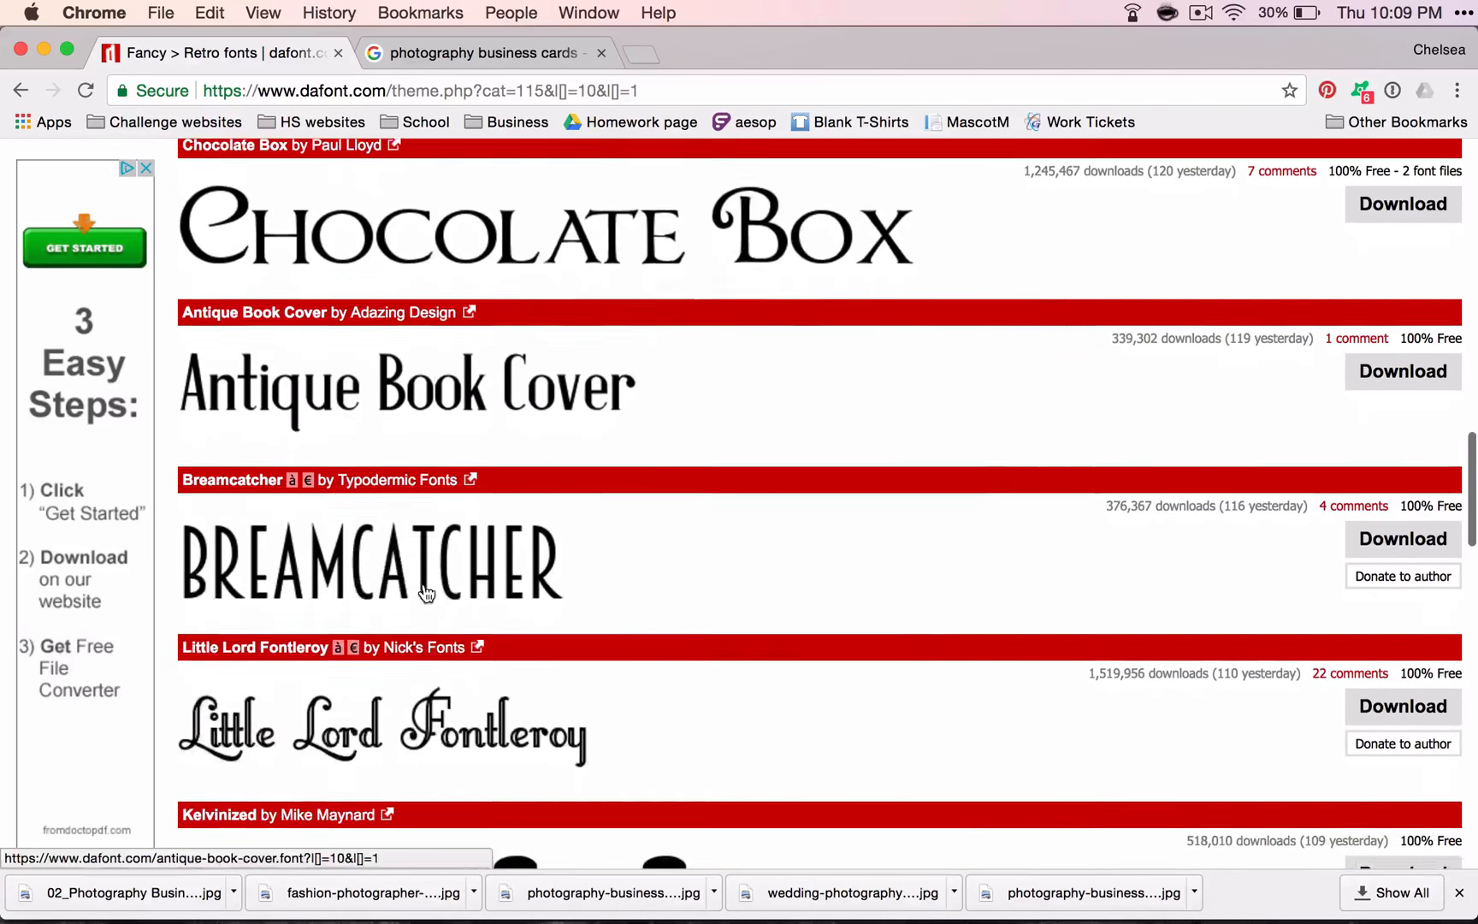
scroll(426, 594, down, 5)
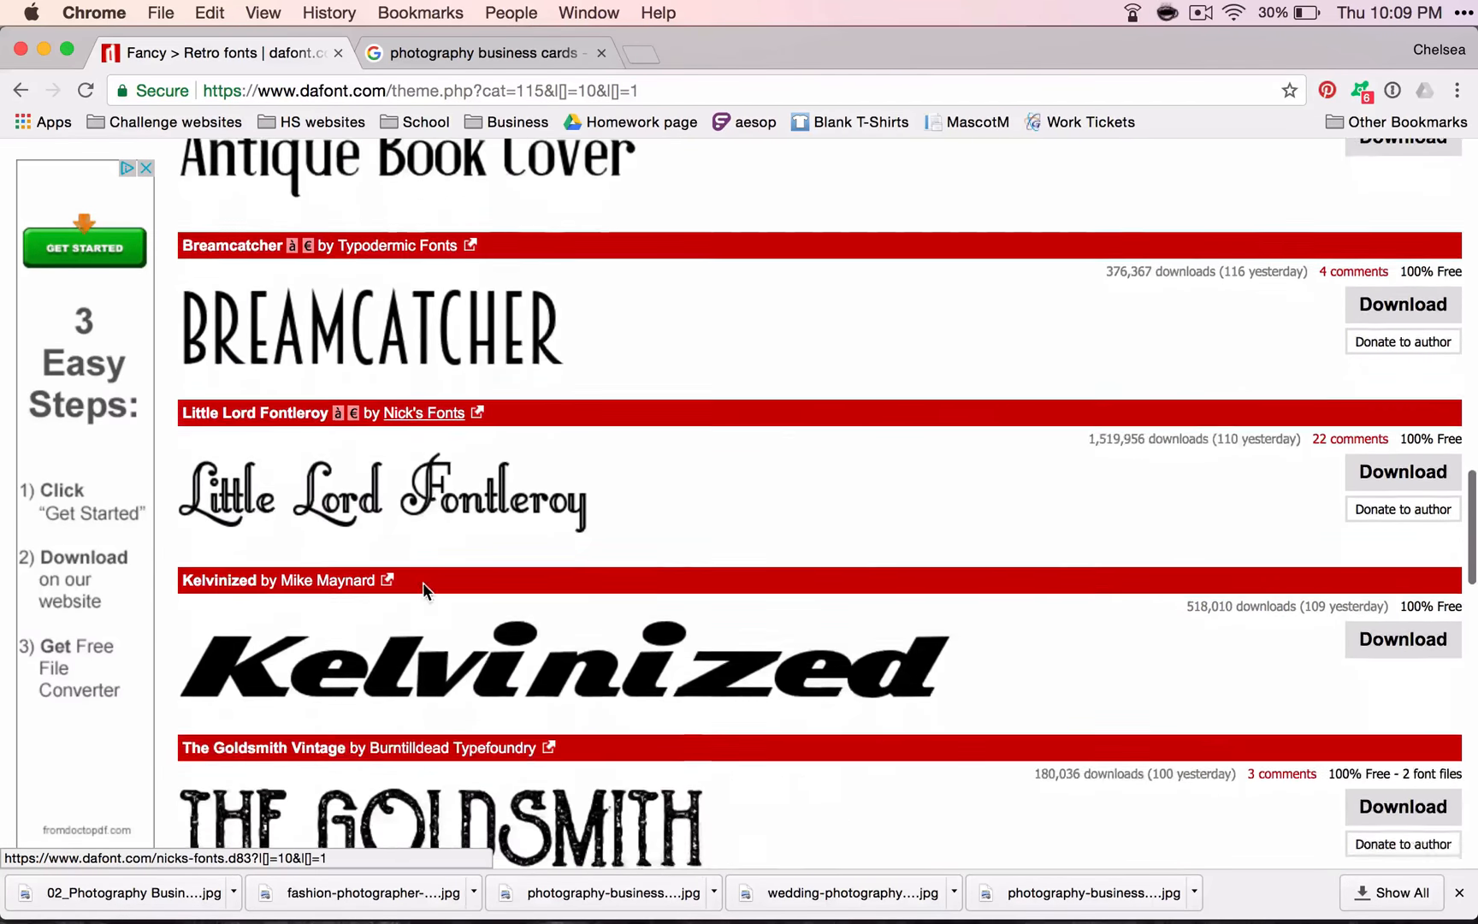
scroll(426, 590, up, 14)
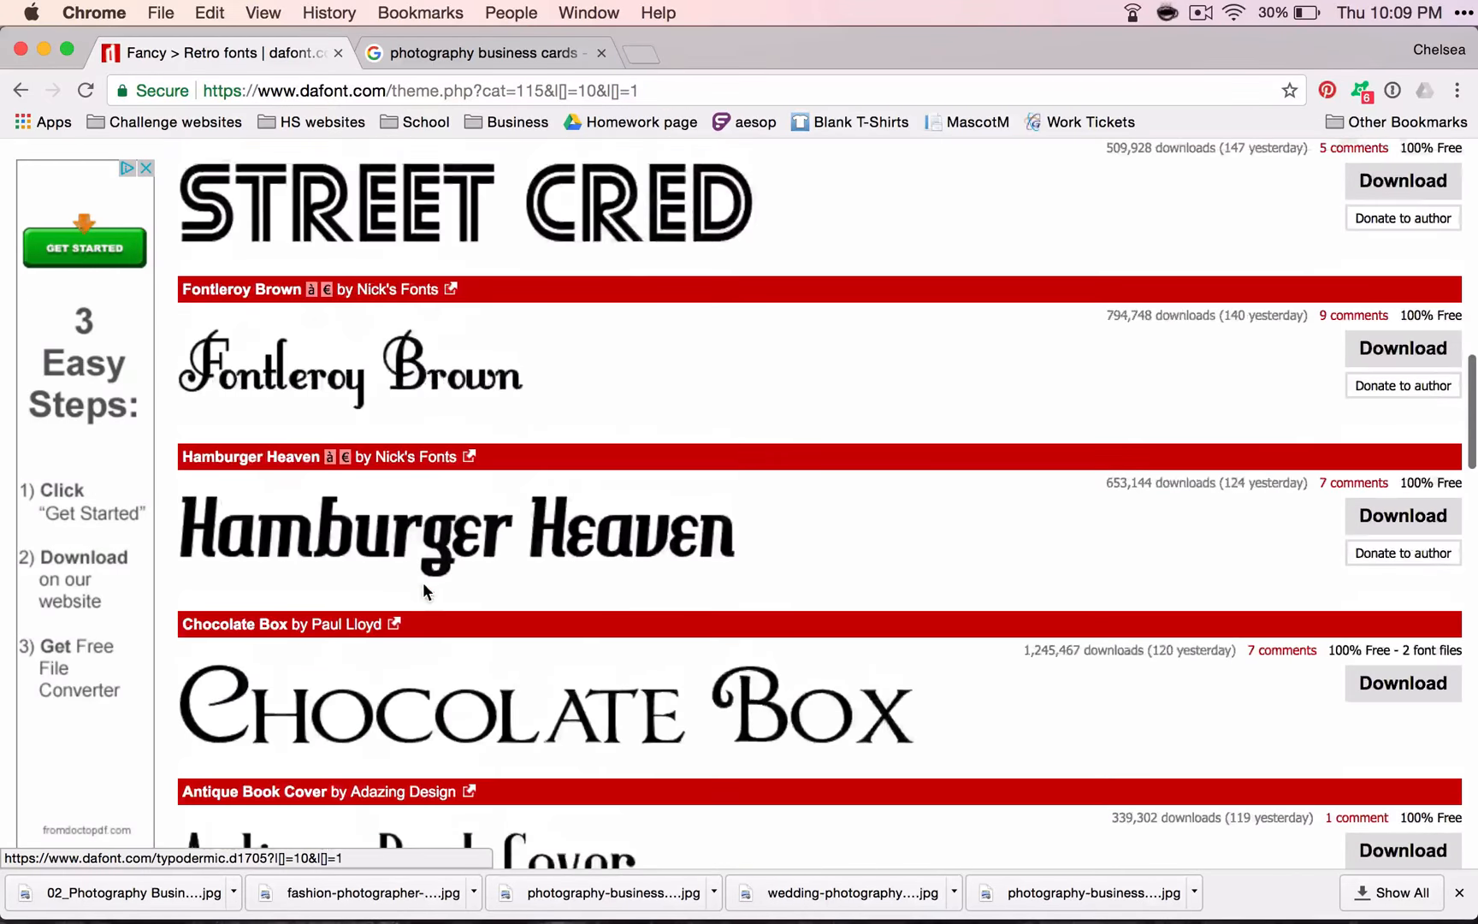
scroll(422, 582, up, 7)
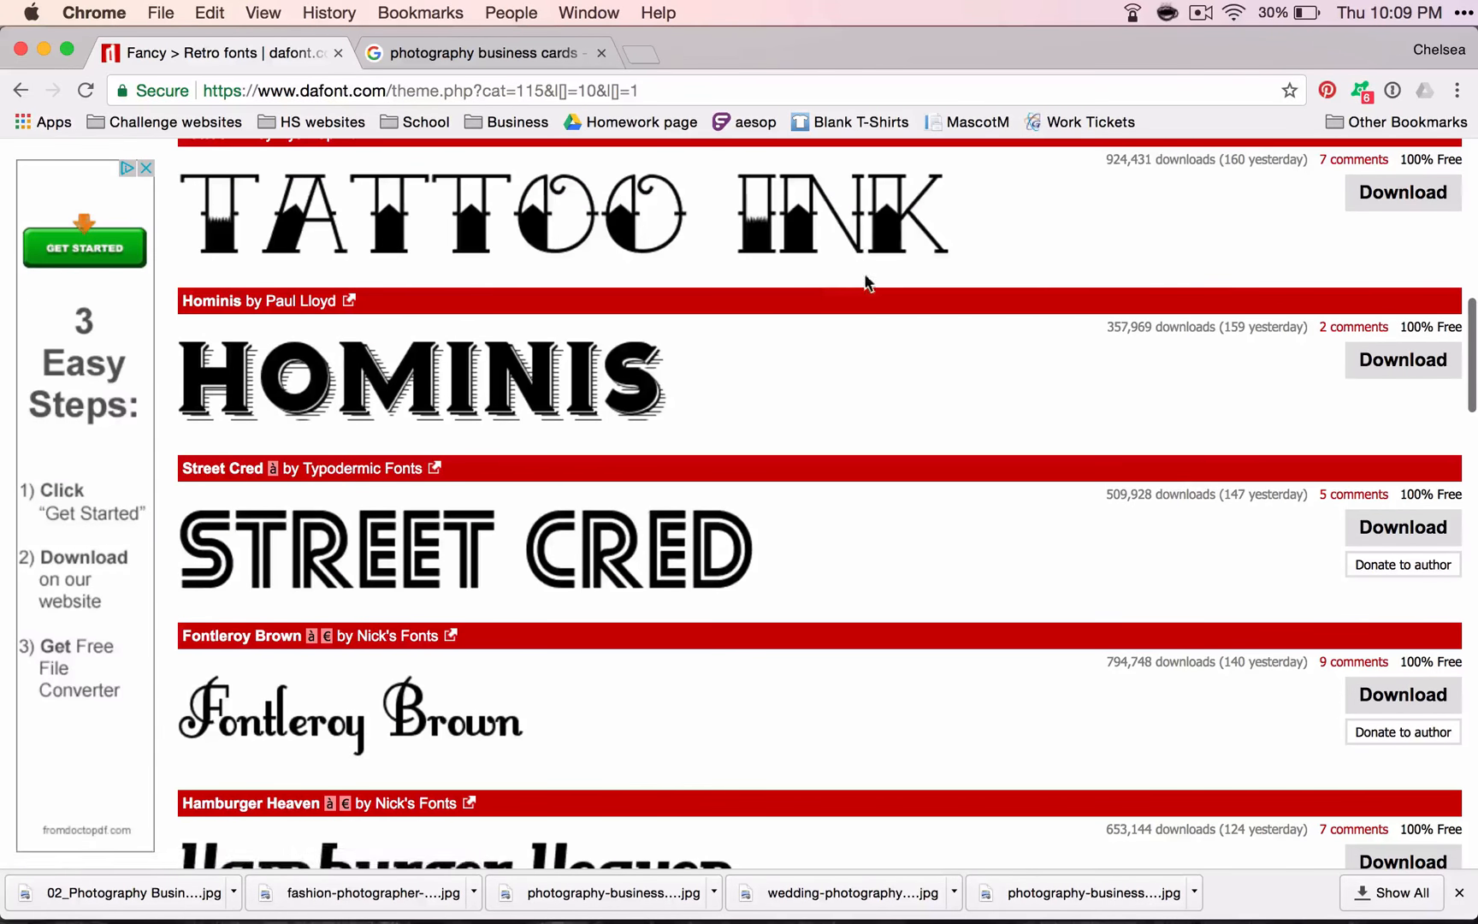
click(1407, 366)
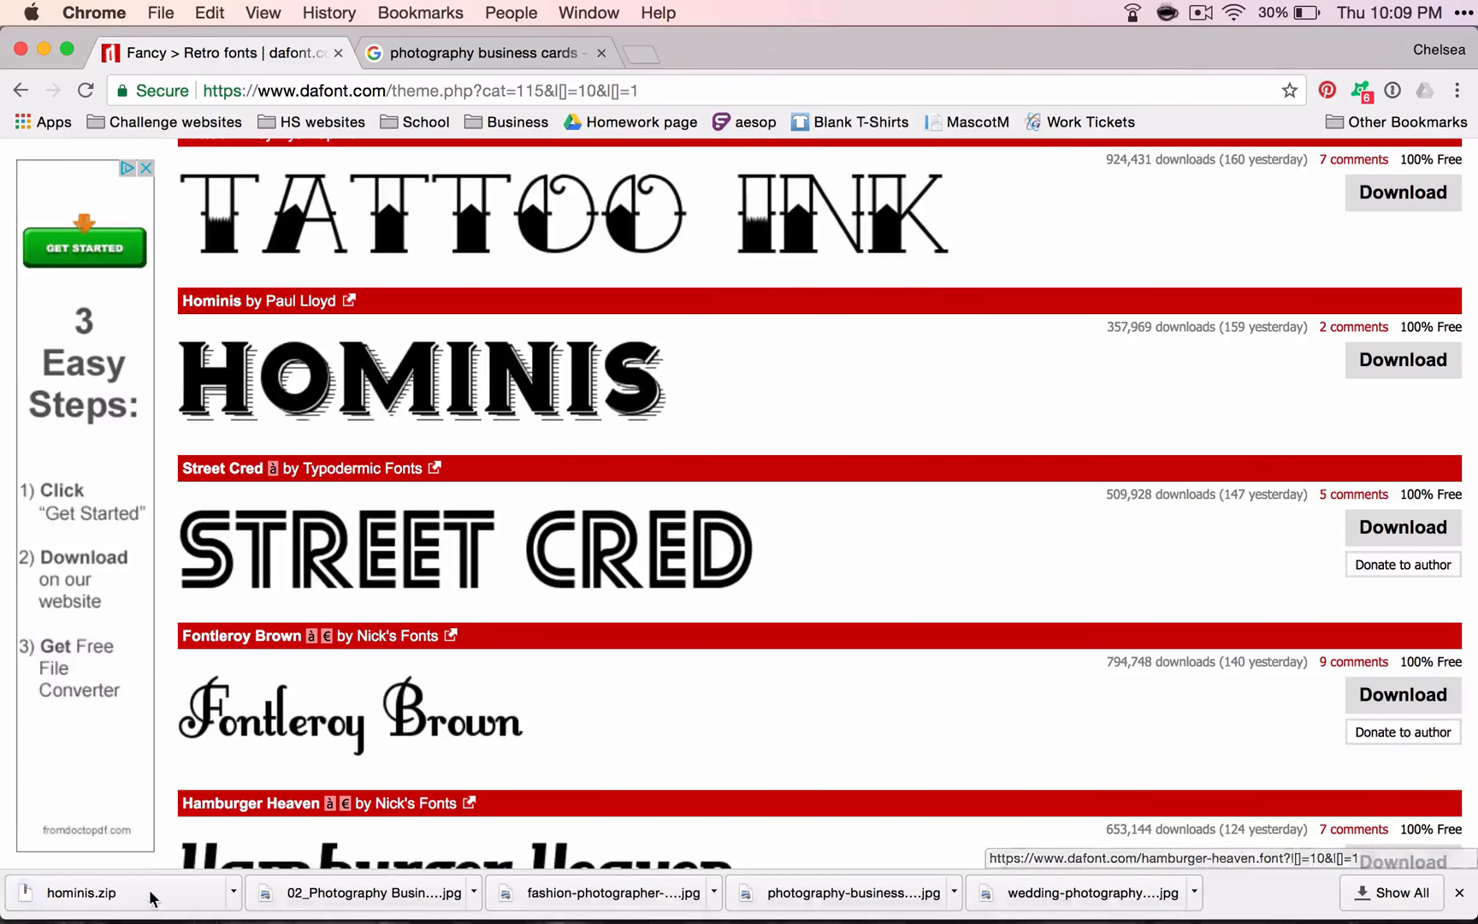
Unpack the downloaded hominis.zip and open HOMINIS.TTF from the extracted hominis folder.
click(154, 894)
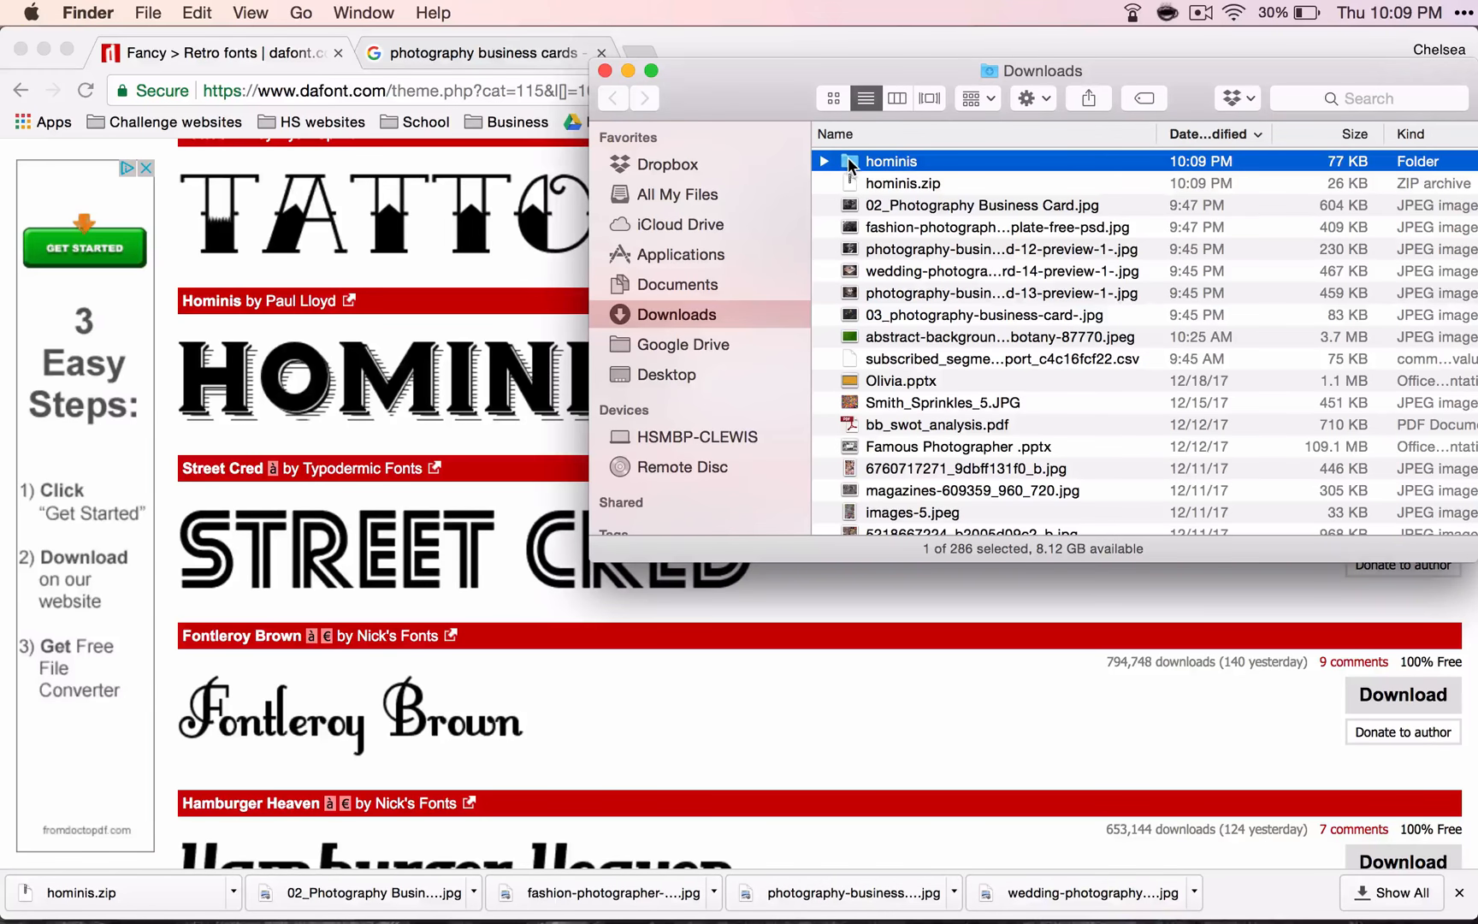
double_click(851, 164)
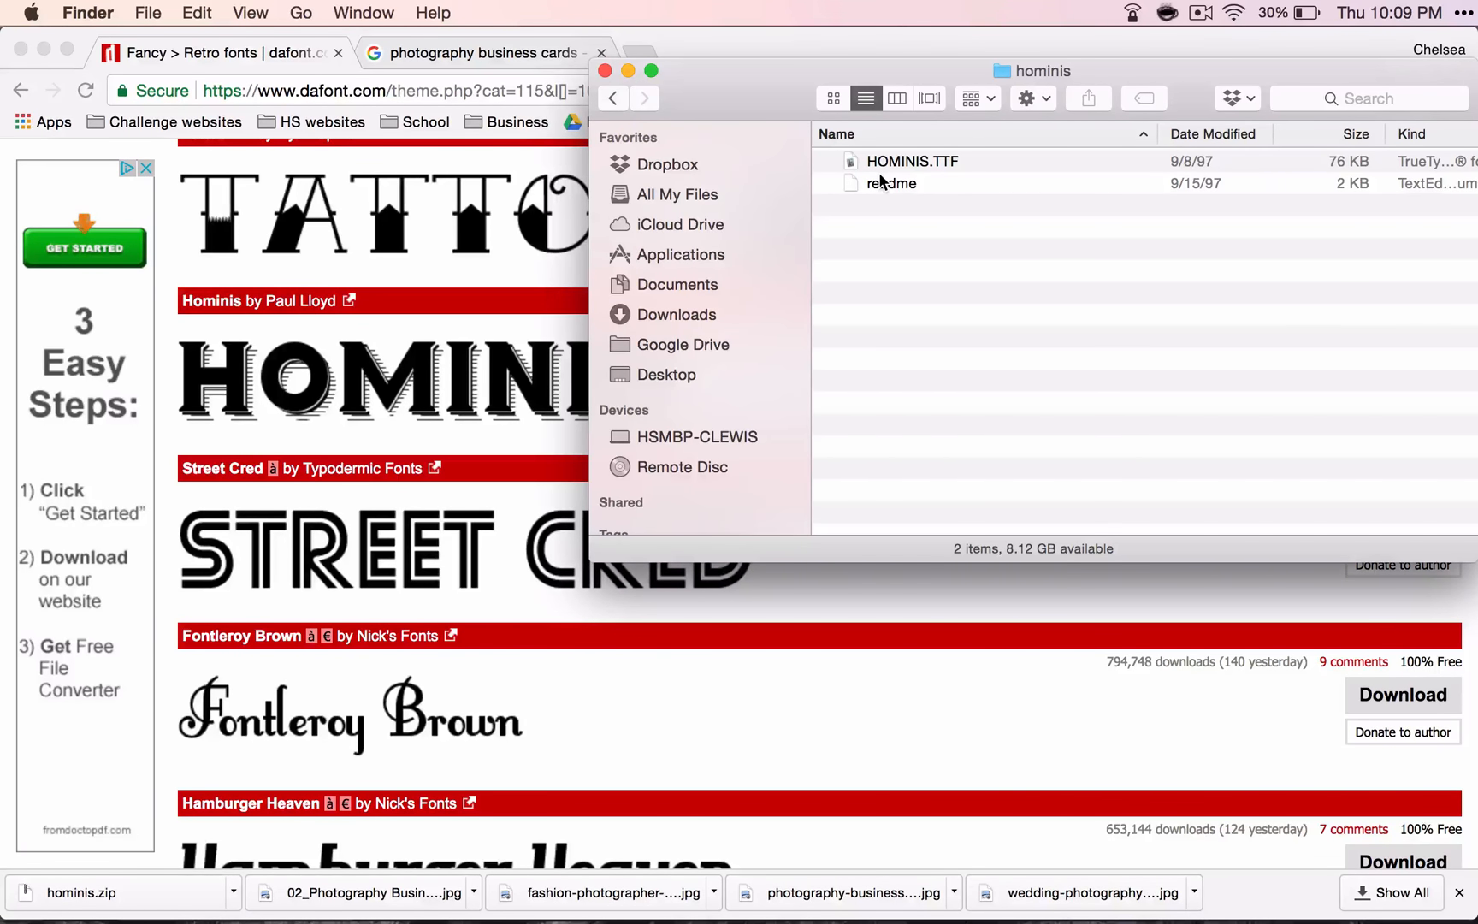
double_click(941, 162)
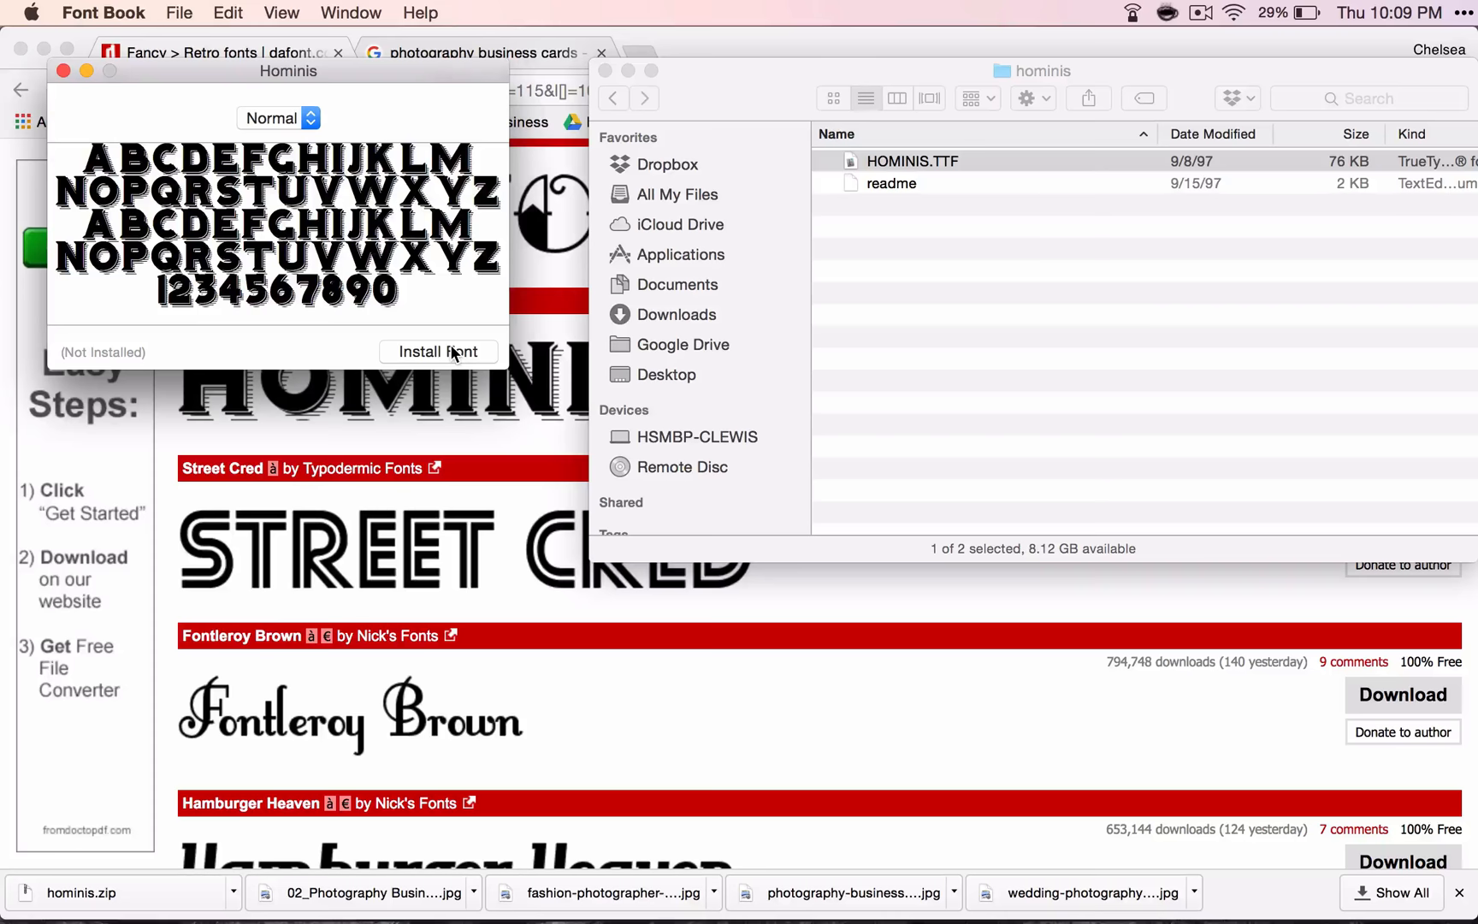
Install the Hominis font, including HOMINIS.TTF despite the validation warning, and preview it among the user fonts.
click(484, 354)
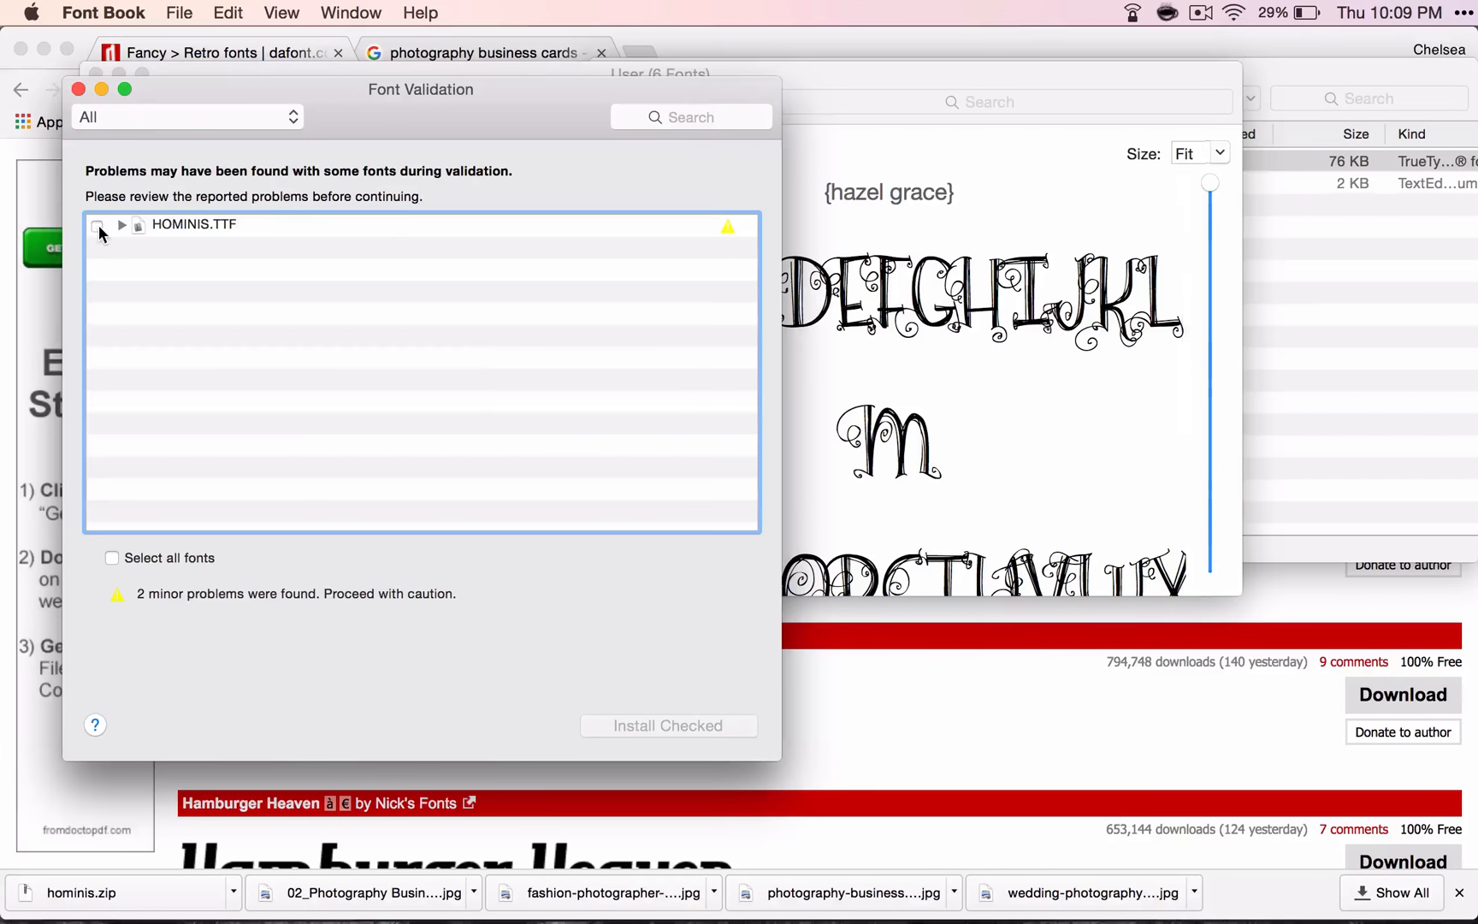
click(98, 227)
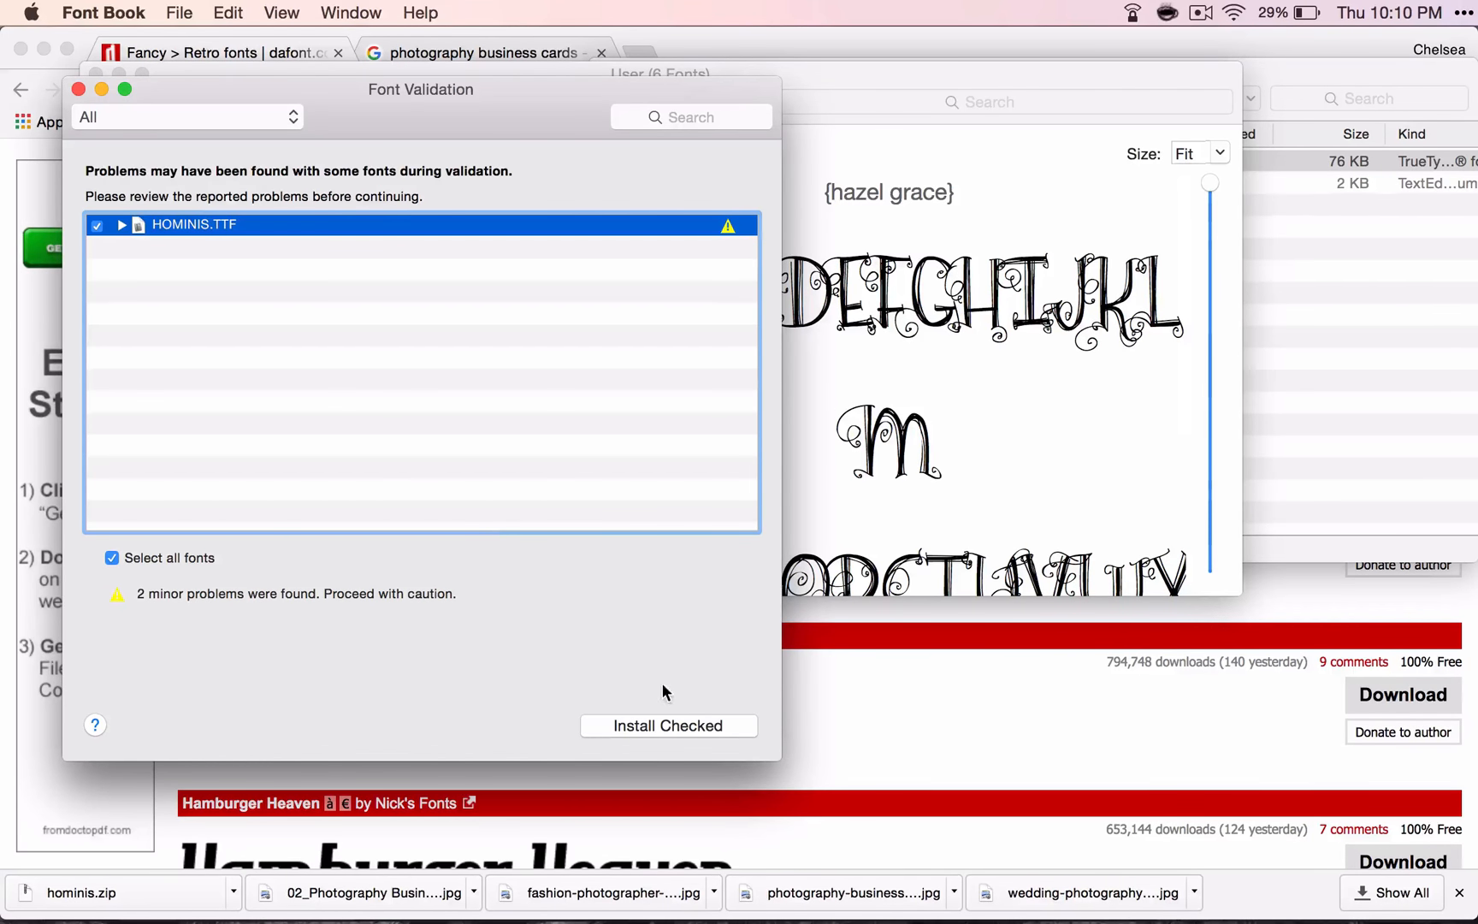
click(689, 727)
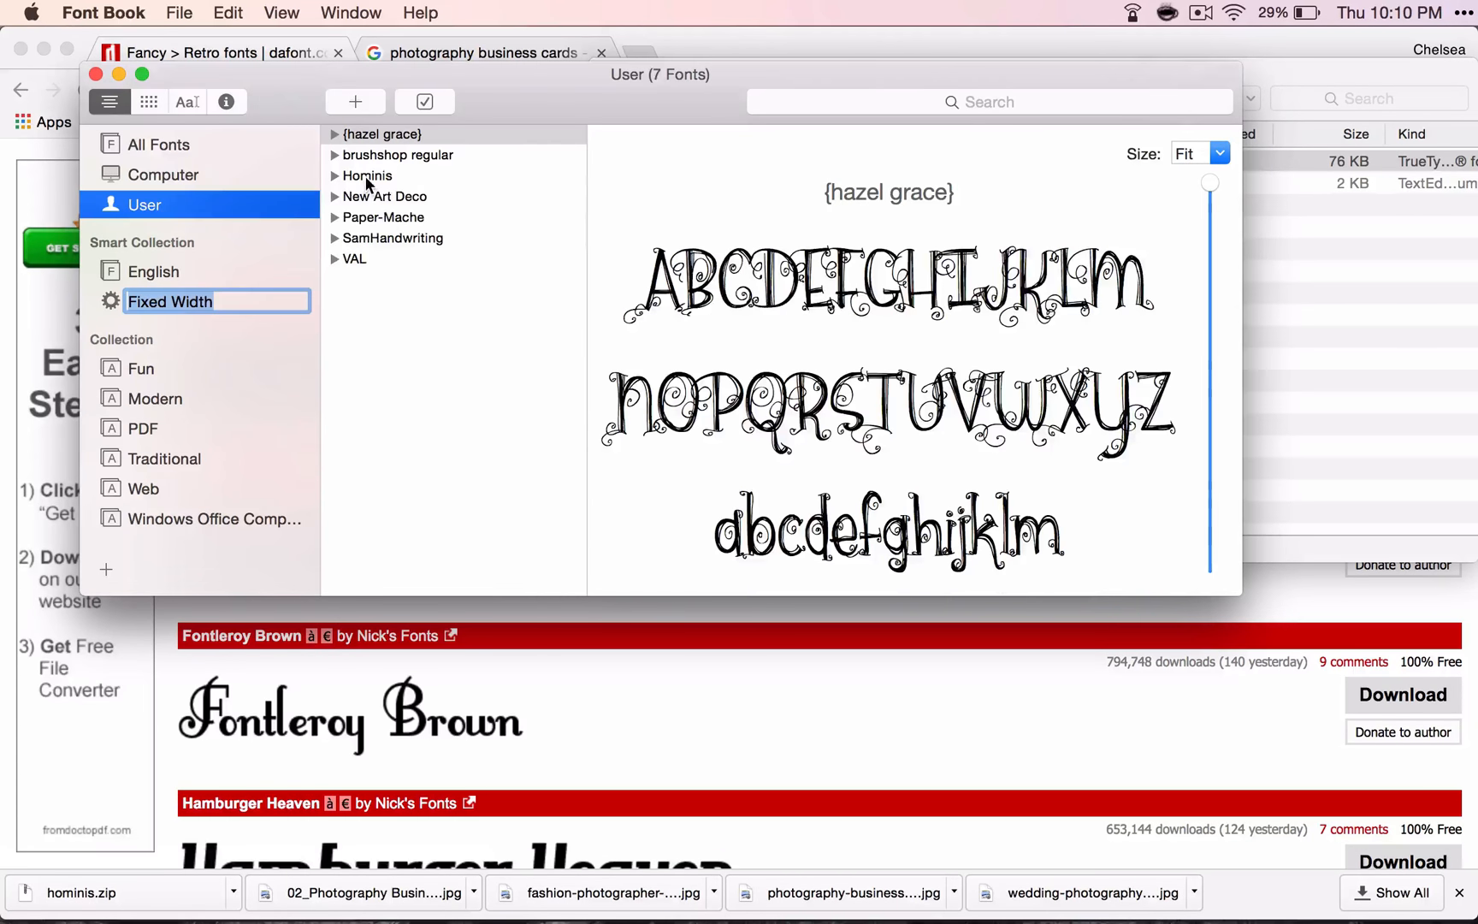
click(368, 177)
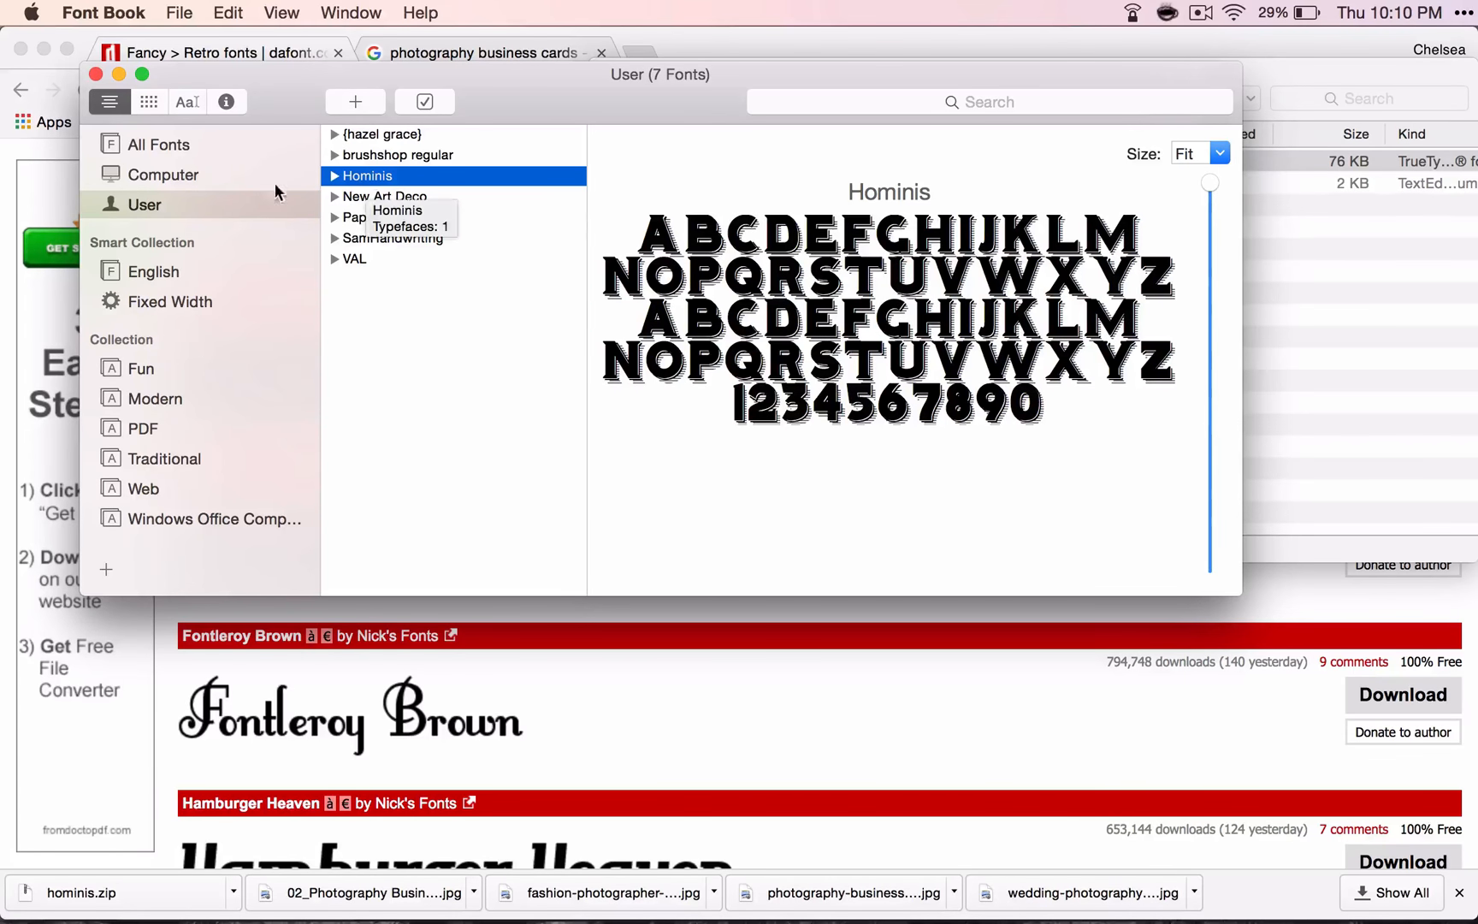
Switch to Photoshop and quit it, saving Lewis_Business Card as a maximum-compatibility PSD and saving the changes to business card examplePB.psd.
key(super+Tab)
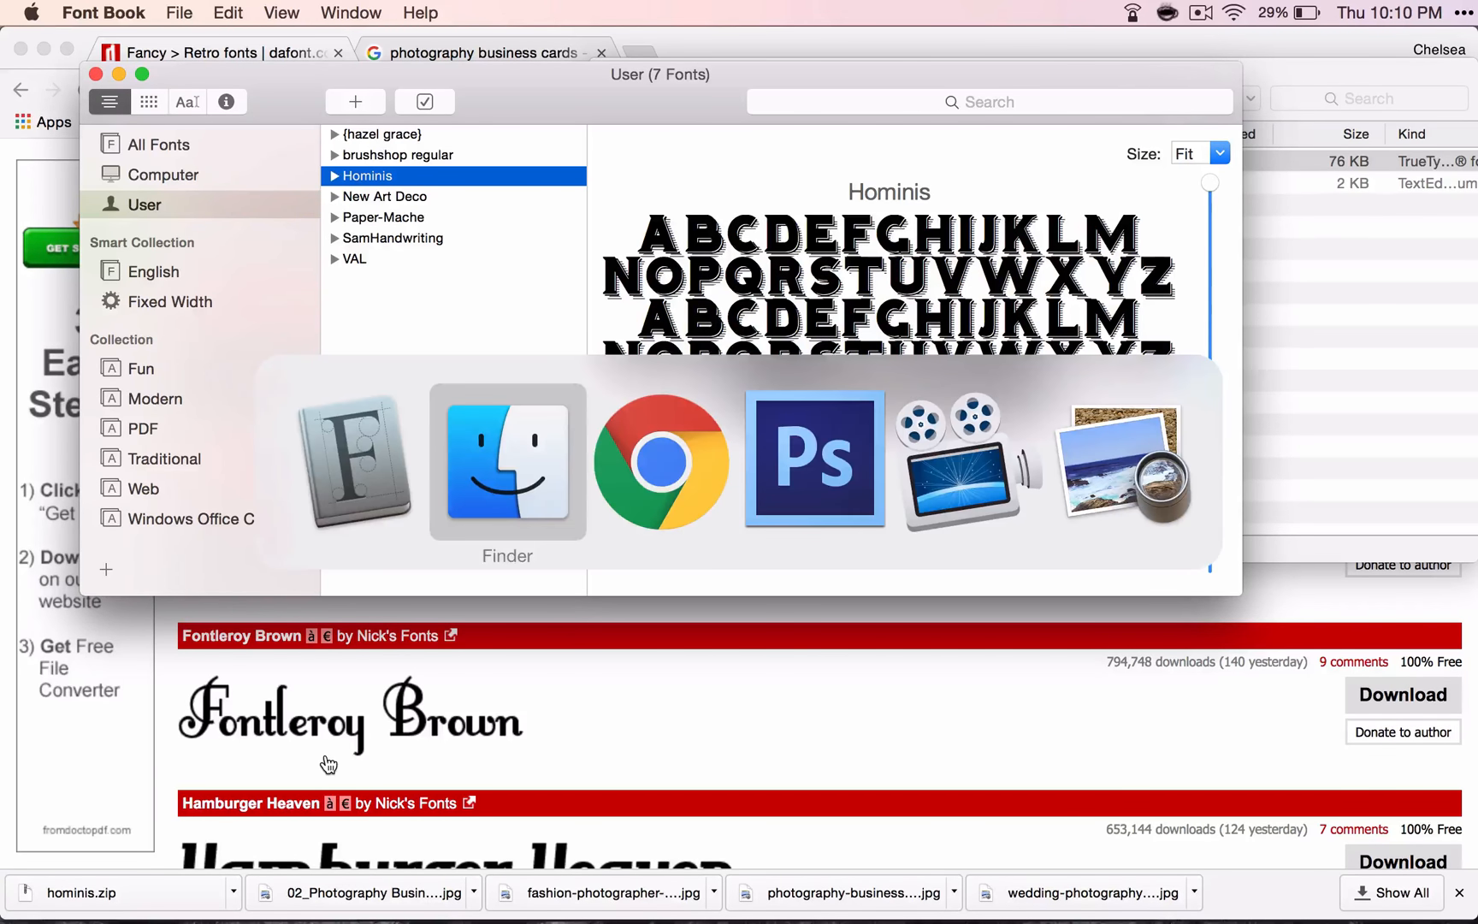
key(super+Tab)
key(super+Tab)
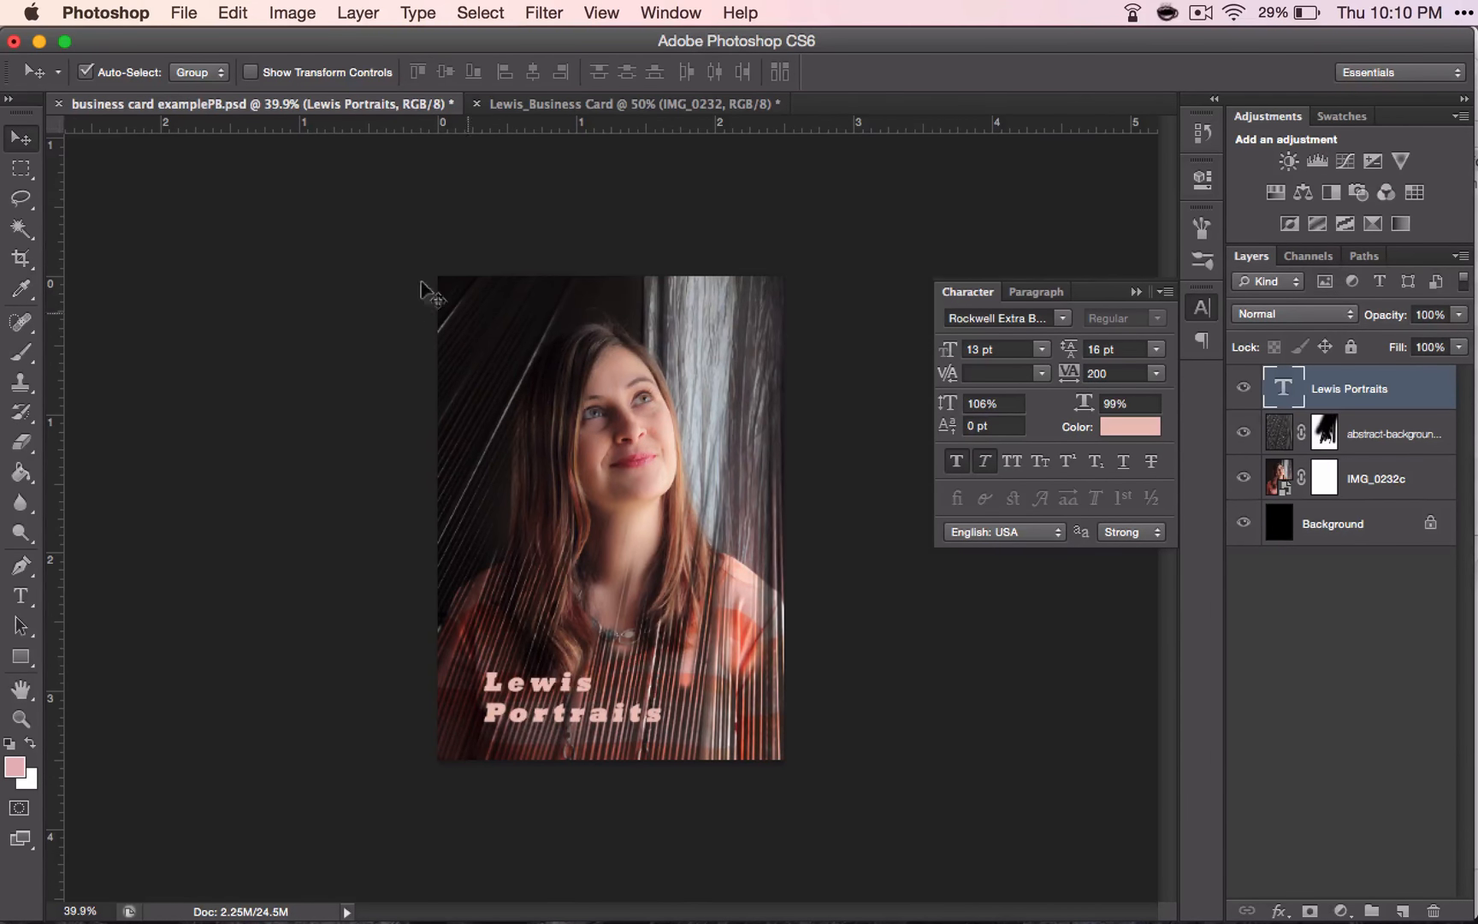
click(108, 13)
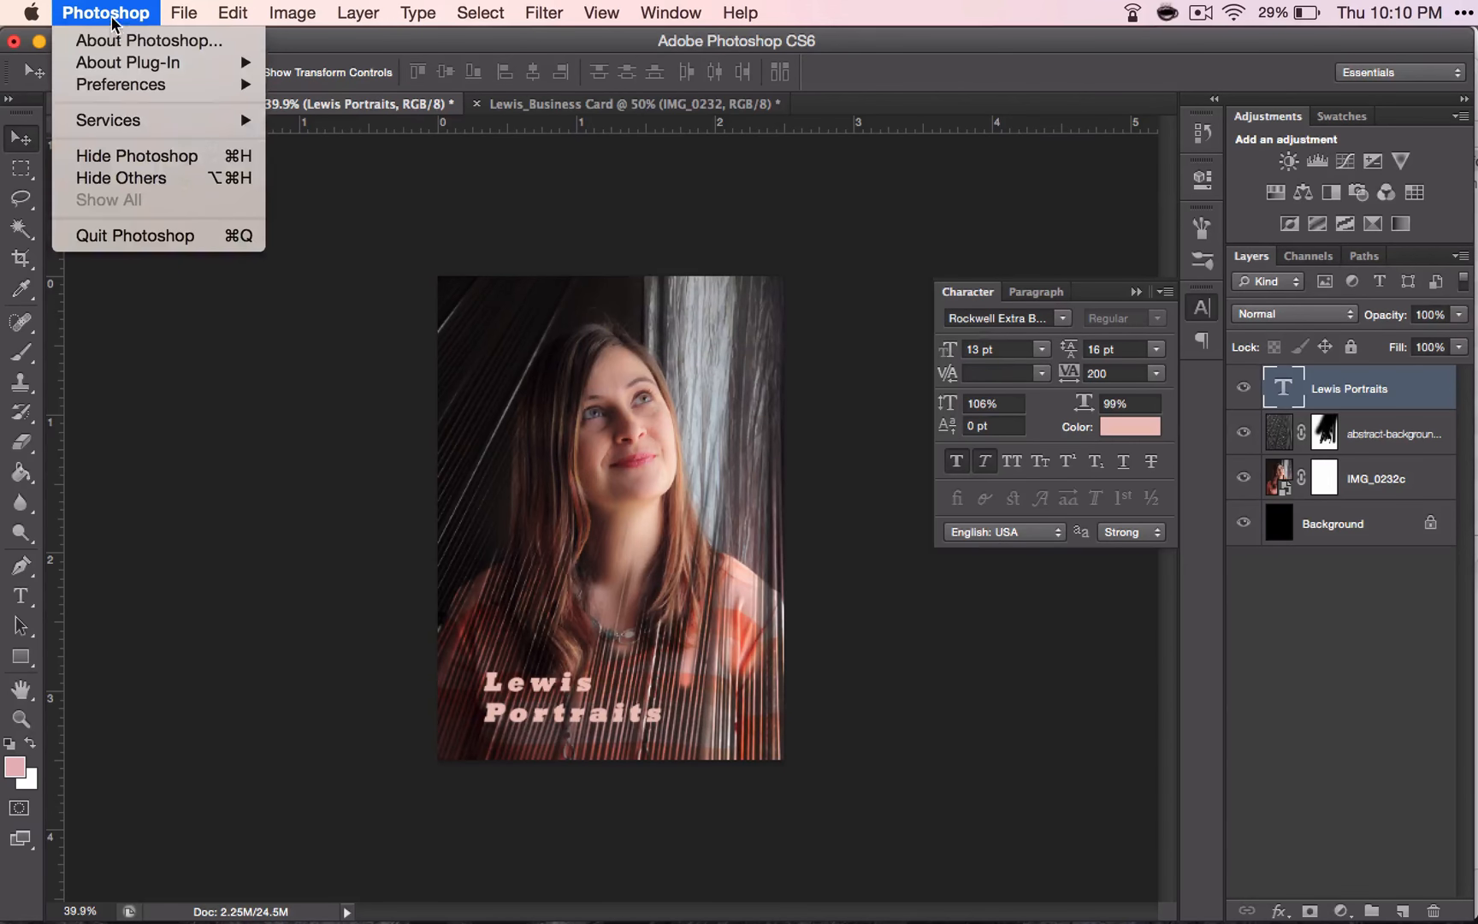
click(126, 243)
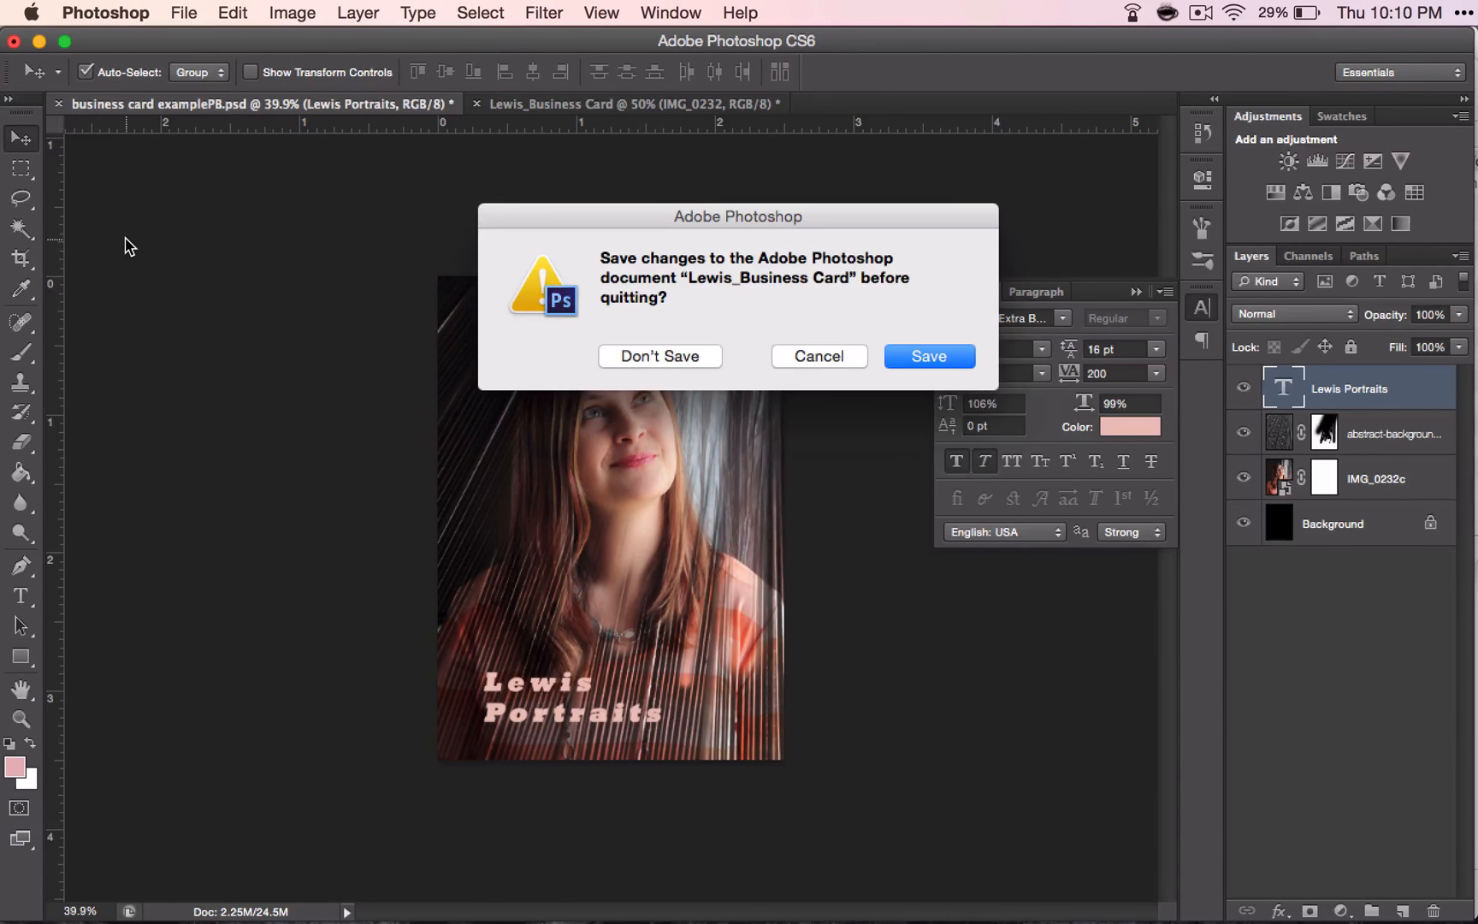
click(927, 356)
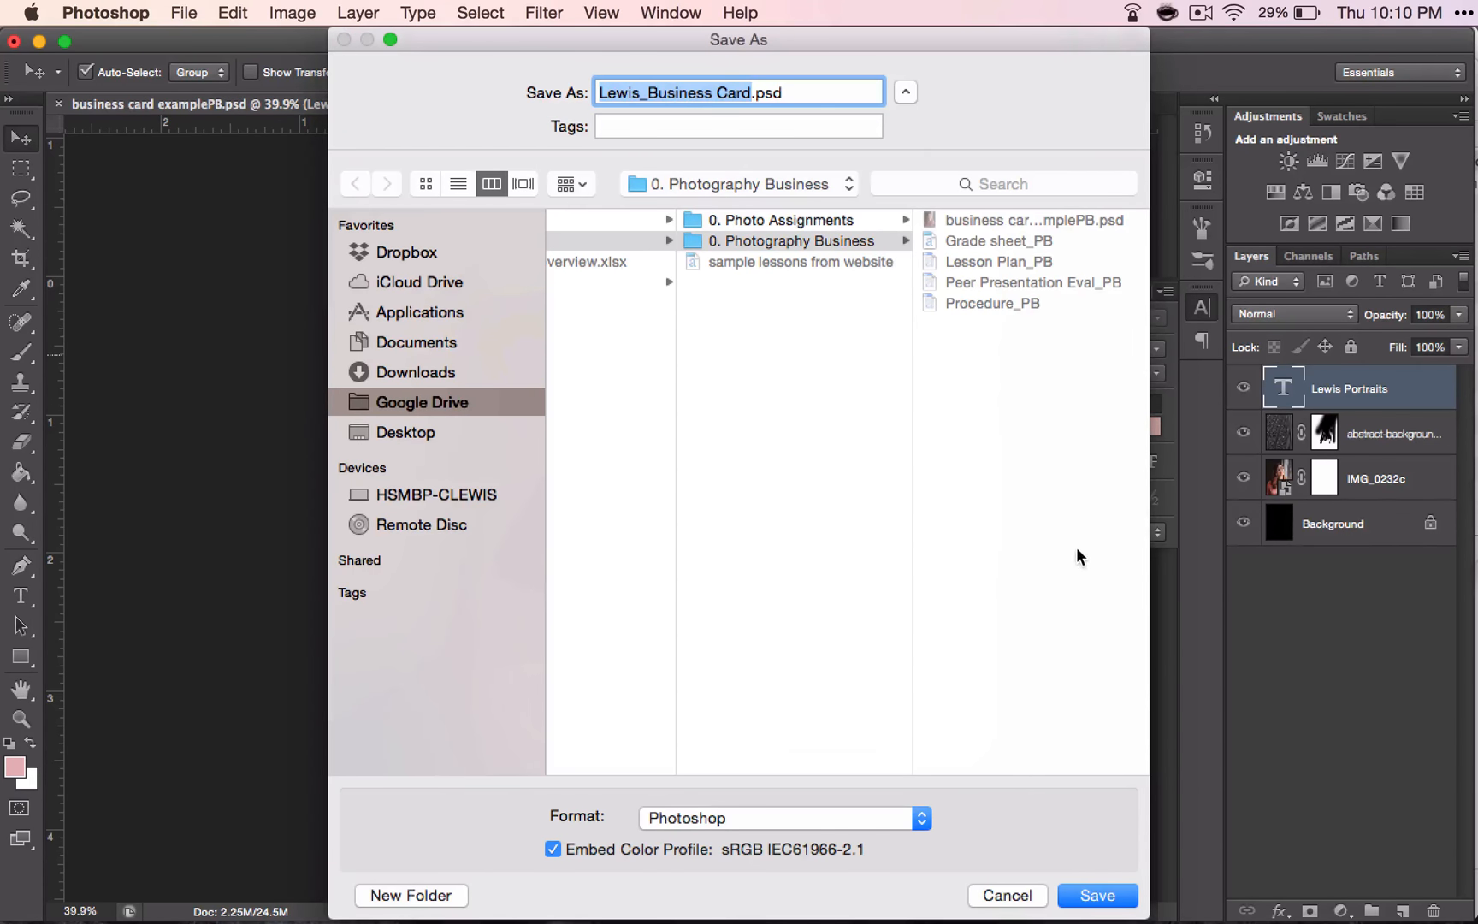
click(1095, 895)
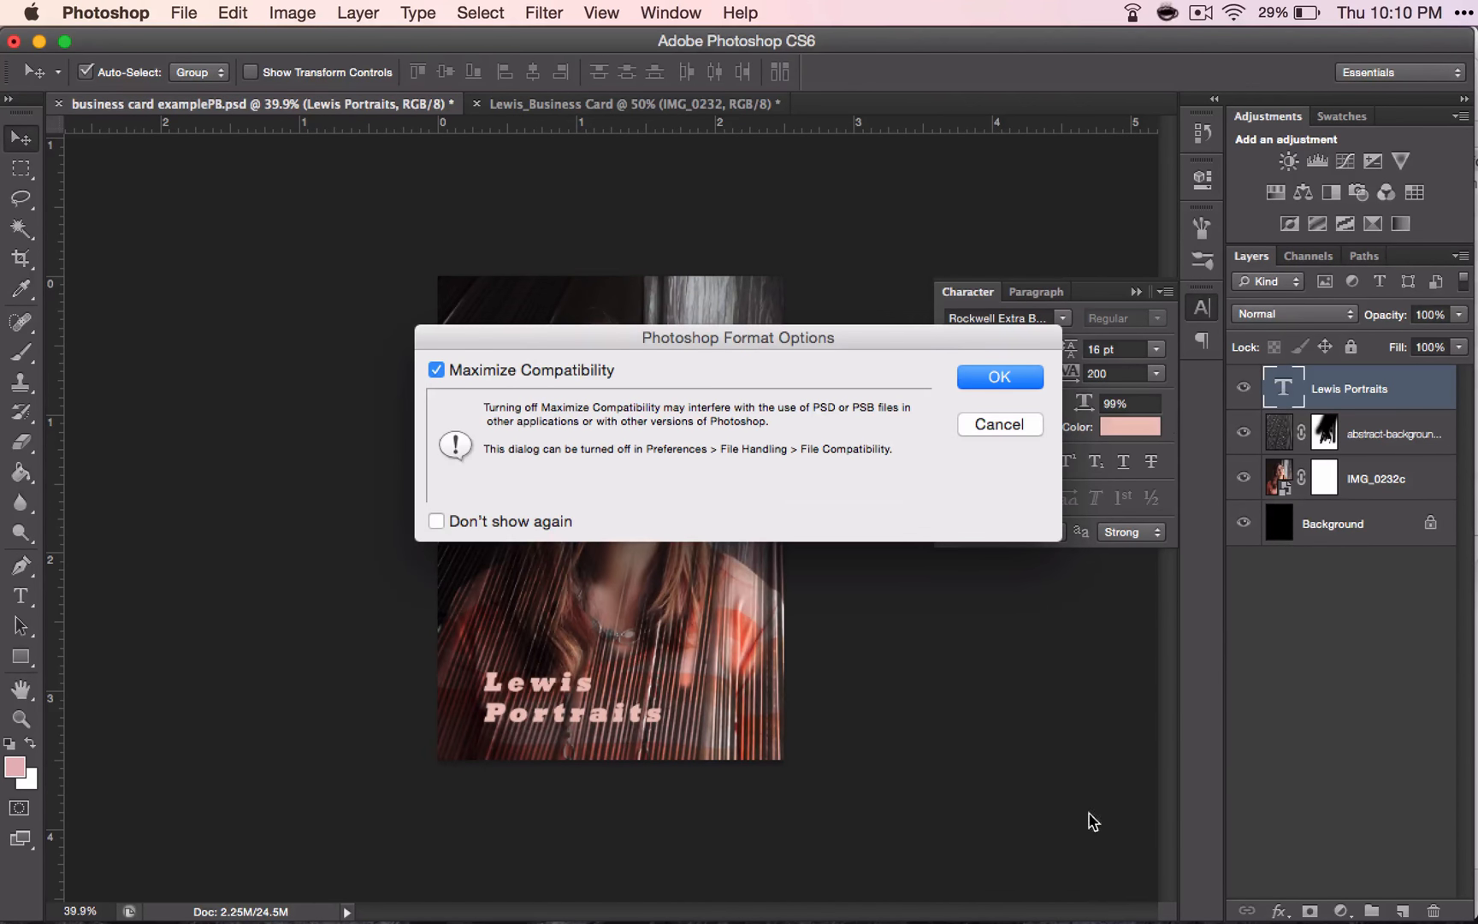
click(999, 378)
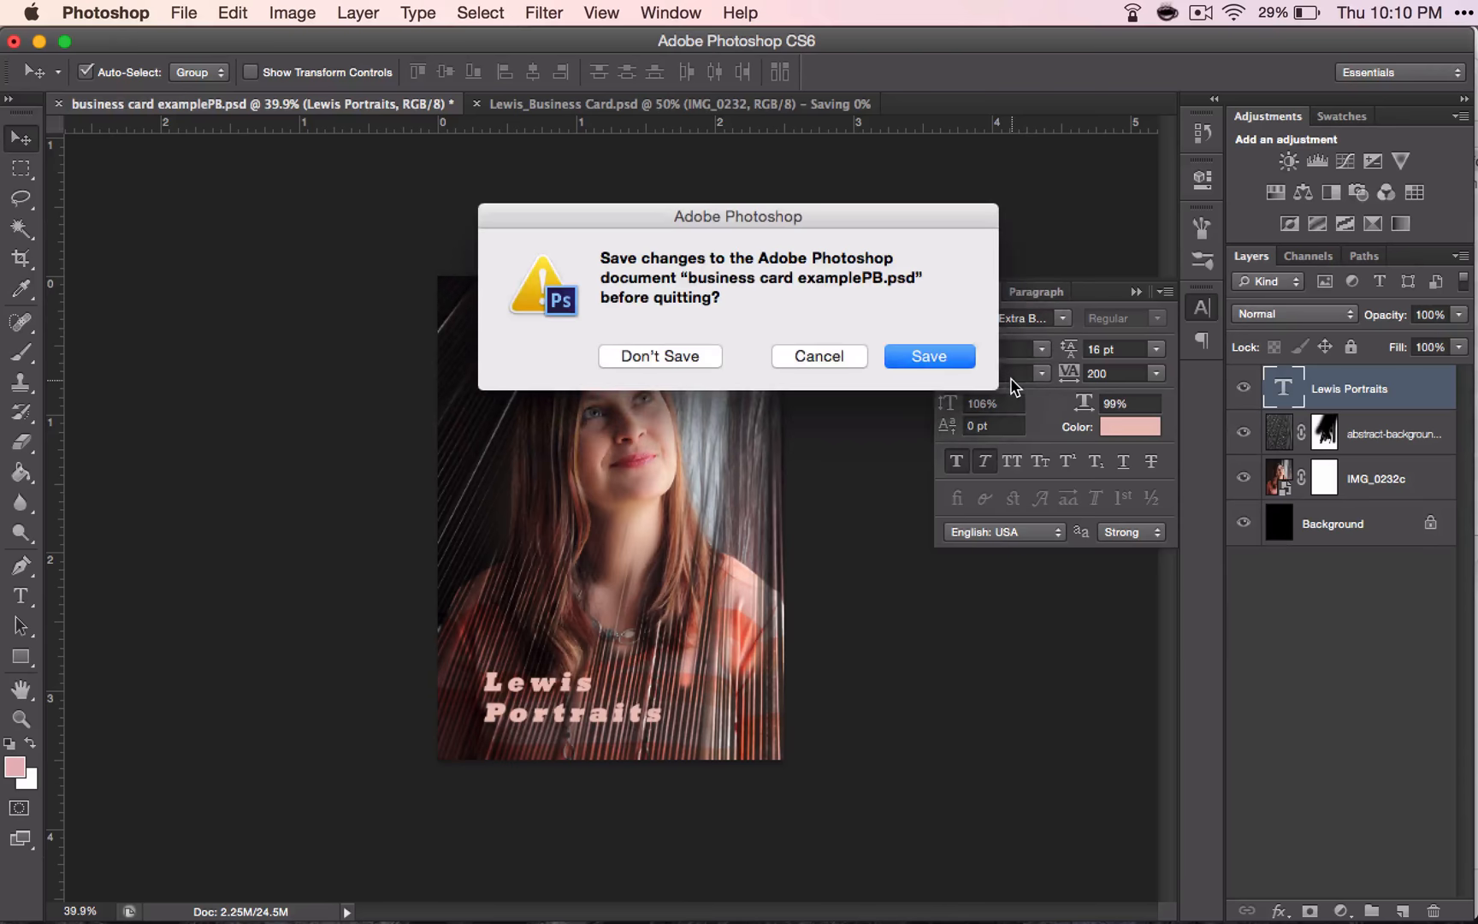
click(933, 356)
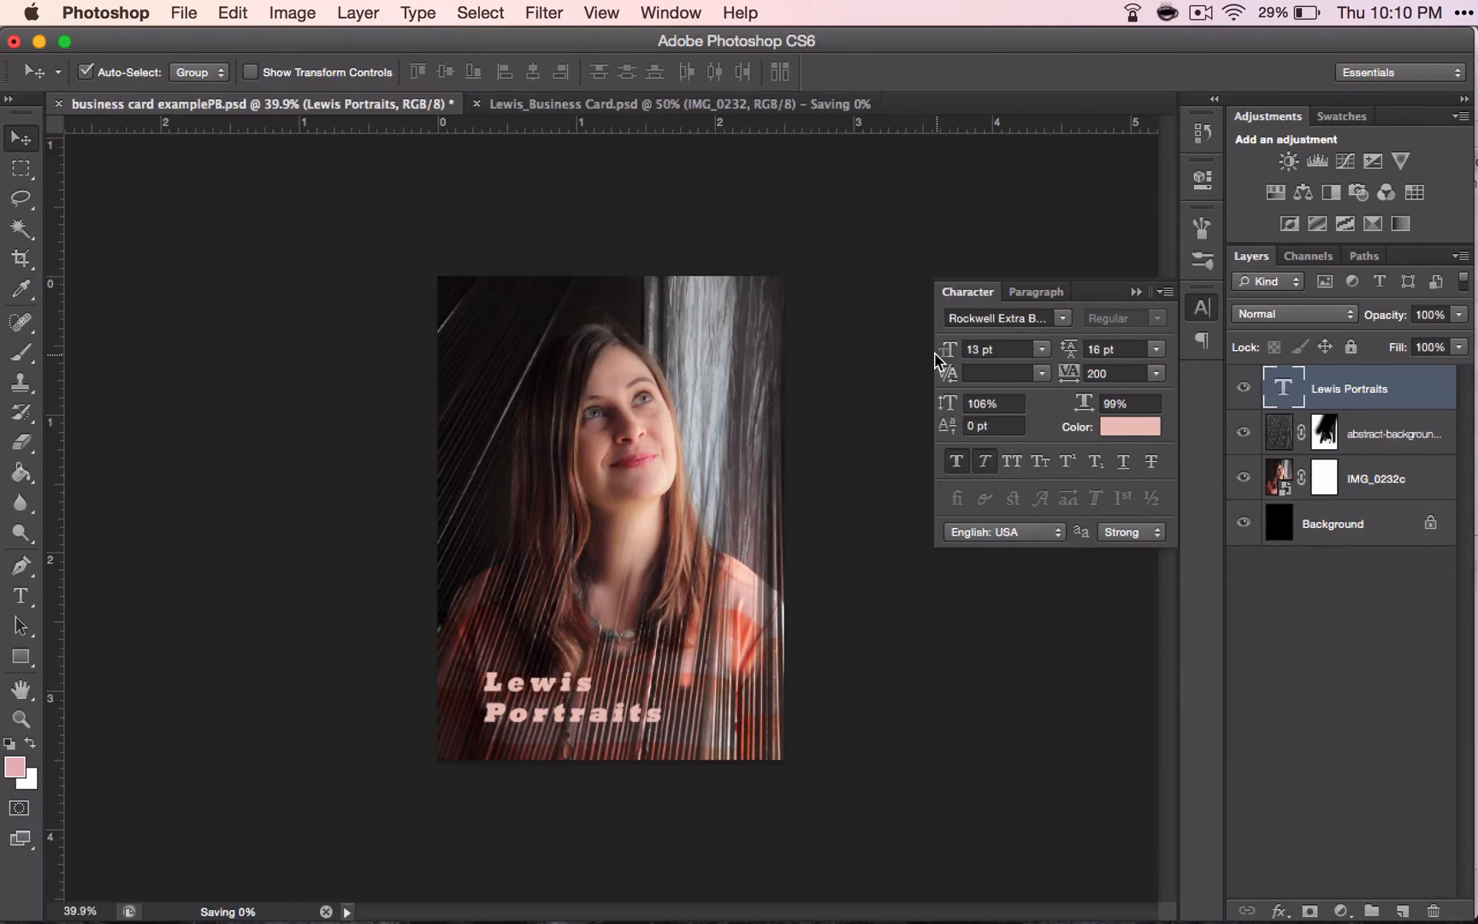
Relaunch Adobe Photoshop CS6 and reopen the business card document from the recent files.
key(alt+space)
text(wopho)
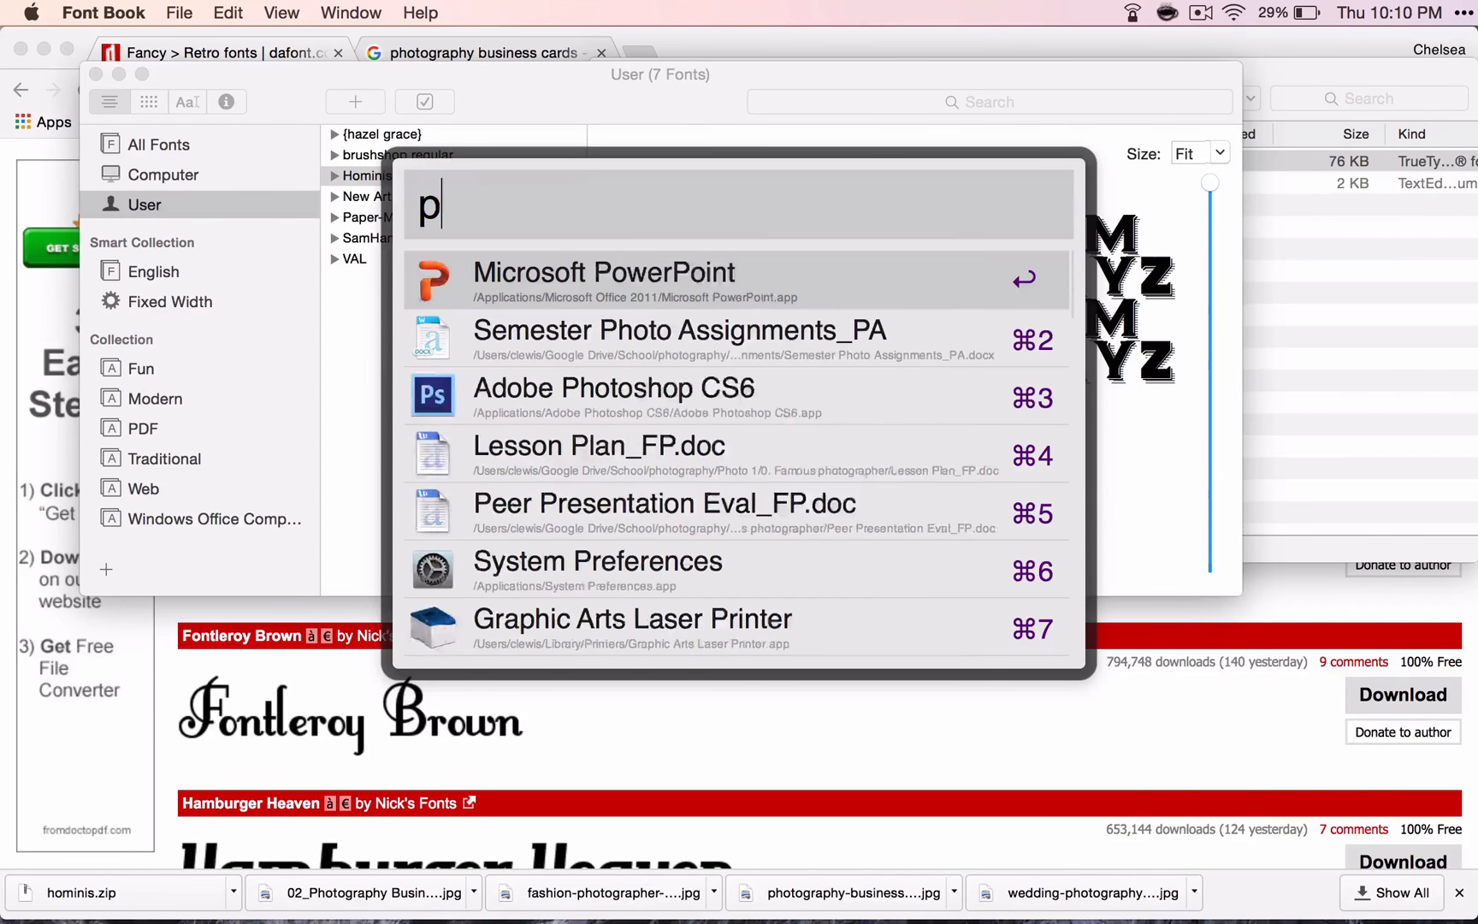
key(Return)
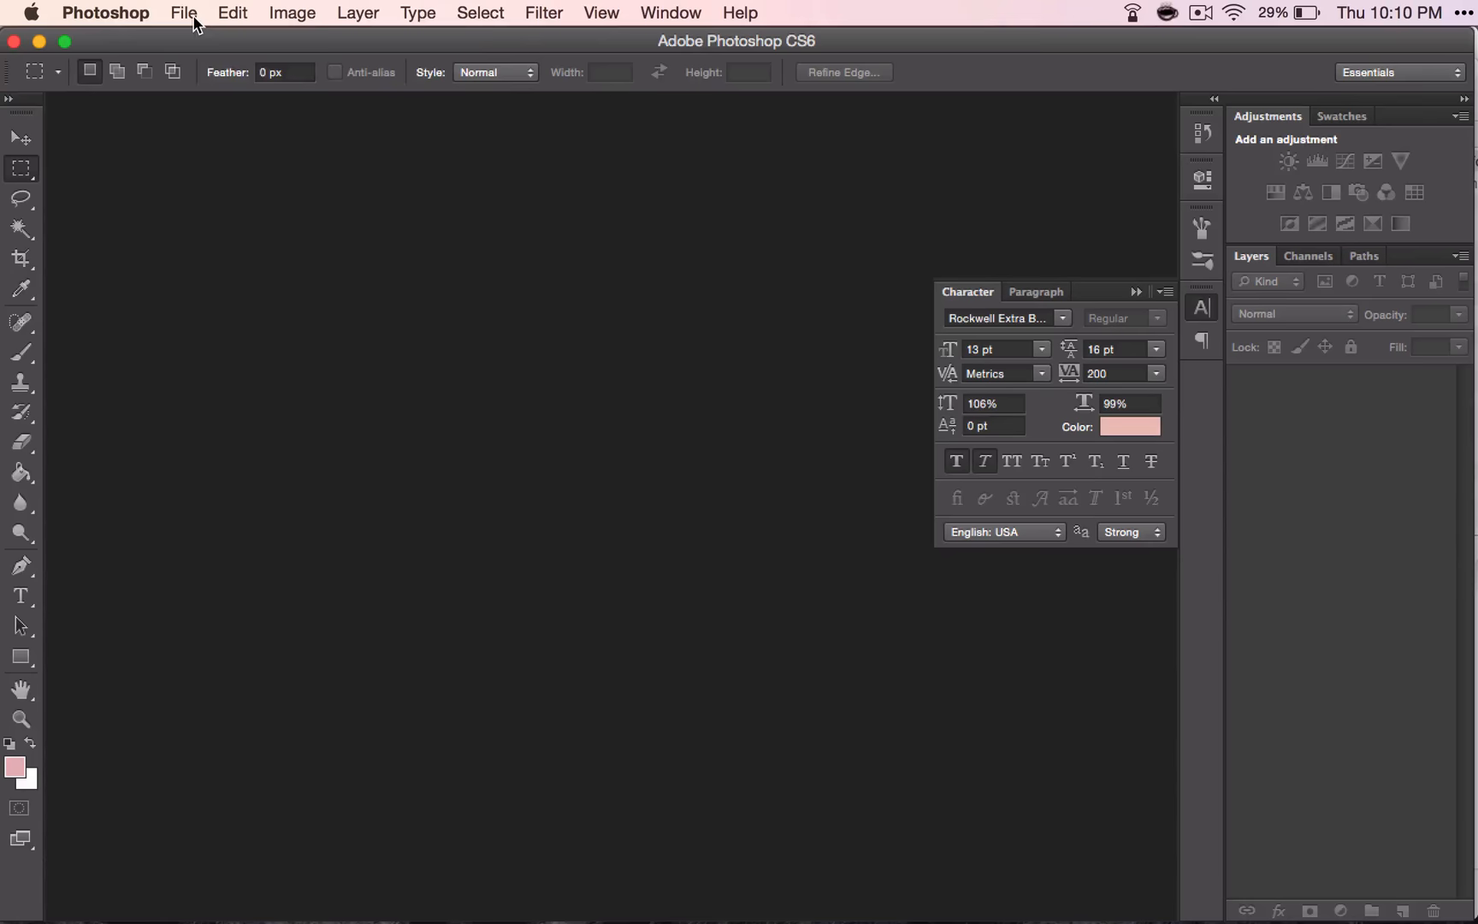
click(194, 17)
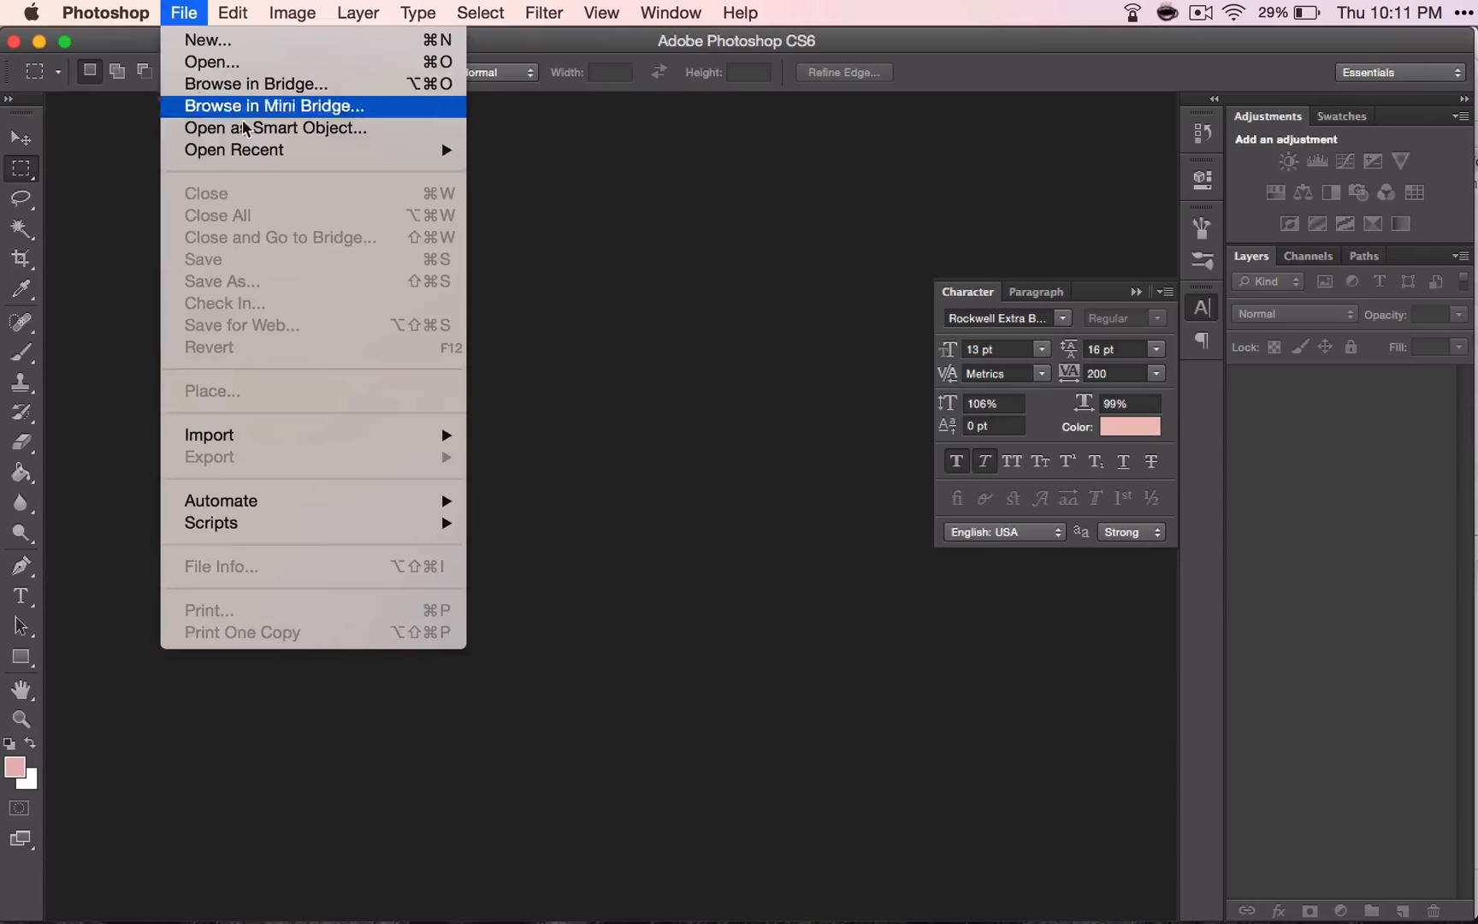
mouse_move(261, 153)
click(527, 160)
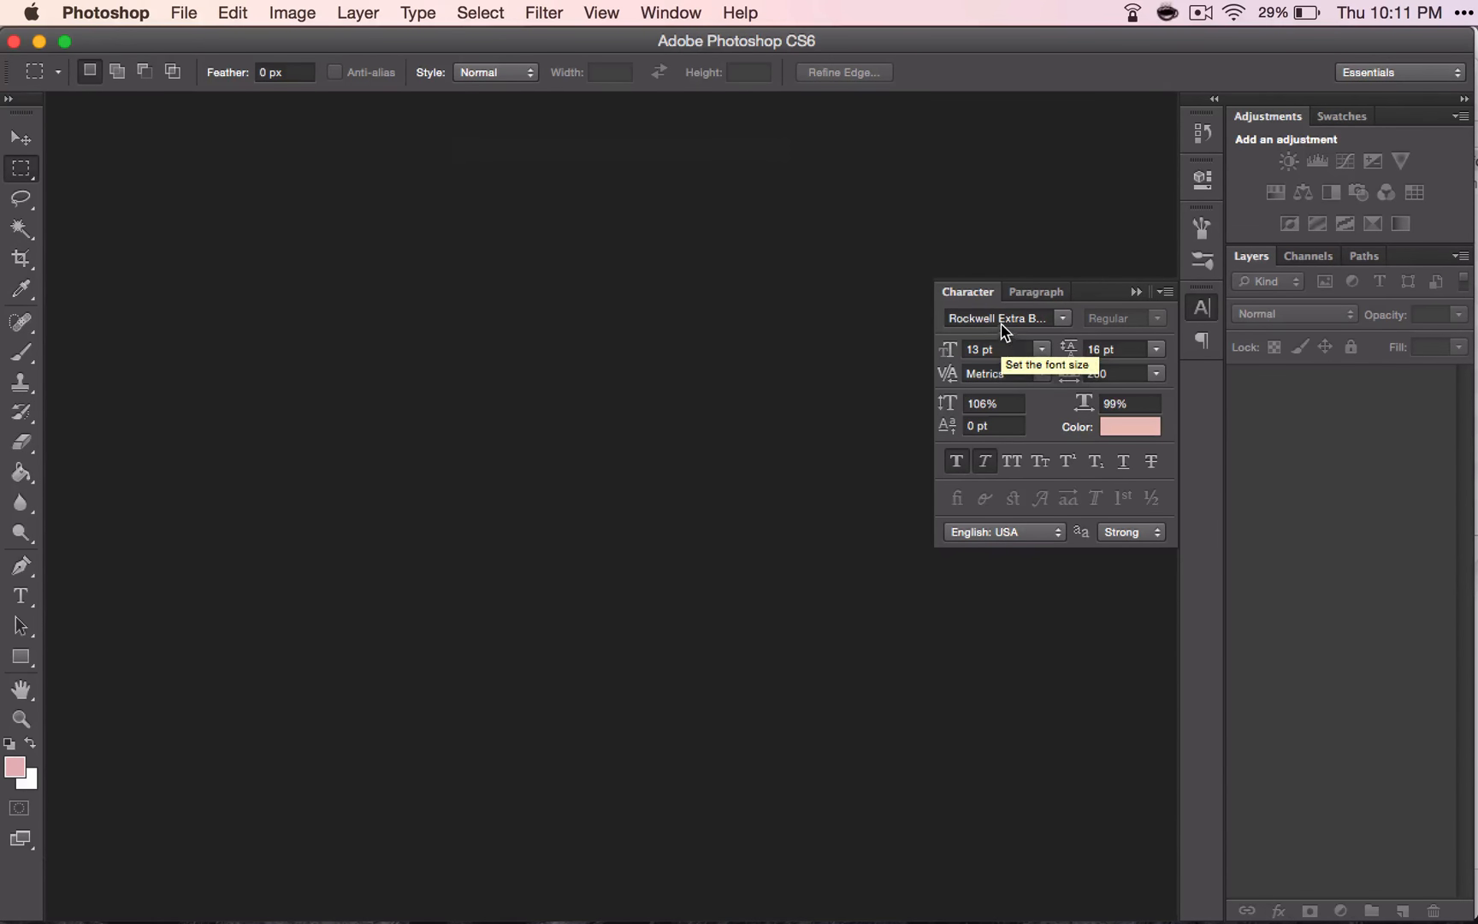
Try to set the type font to Hominis while no document is open.
click(1068, 318)
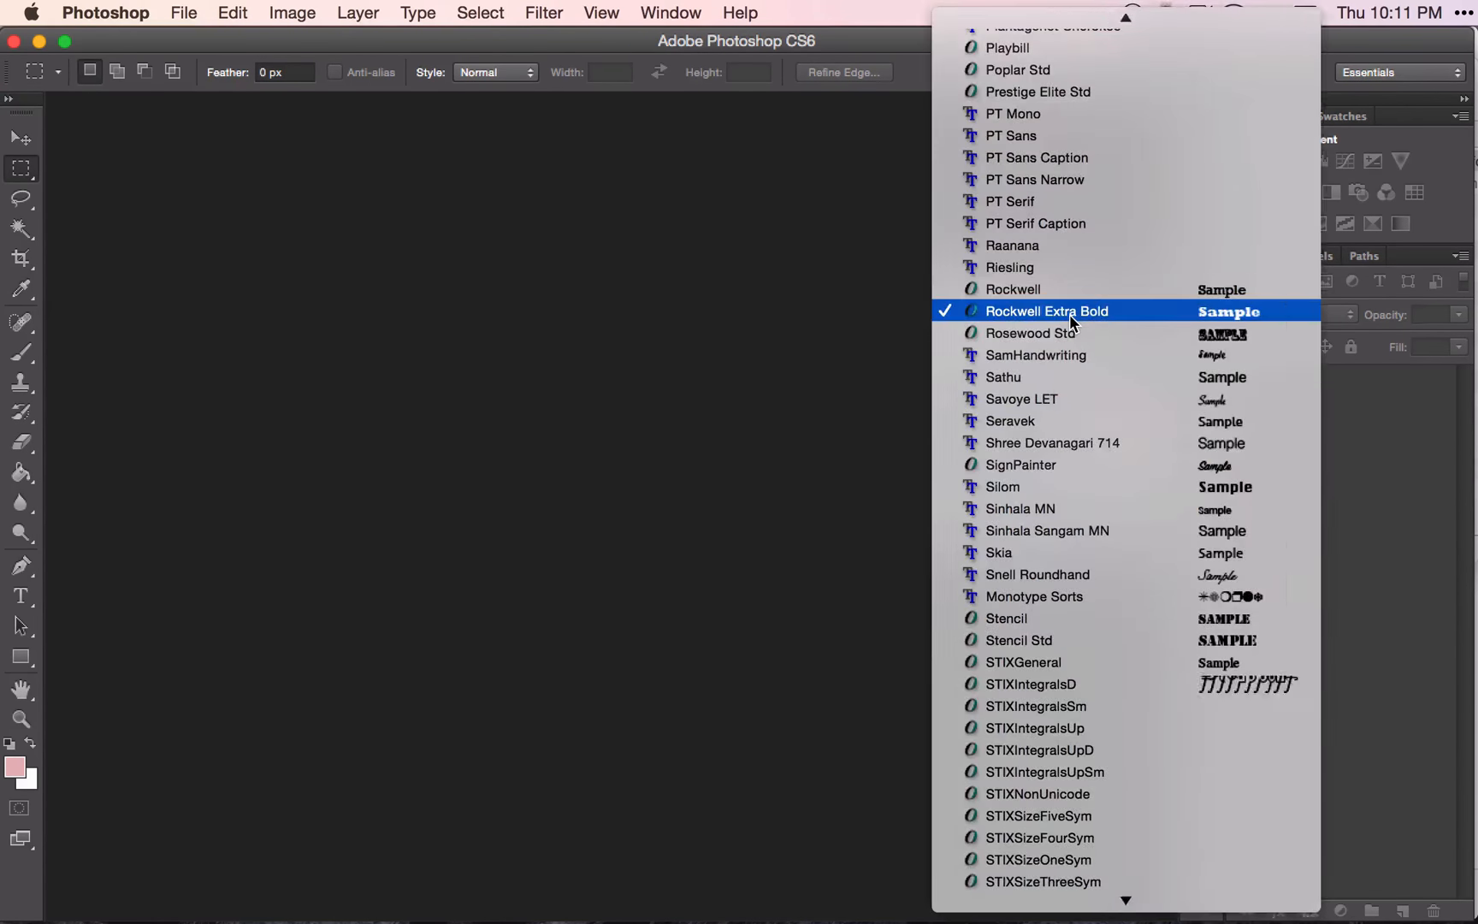
text(ho)
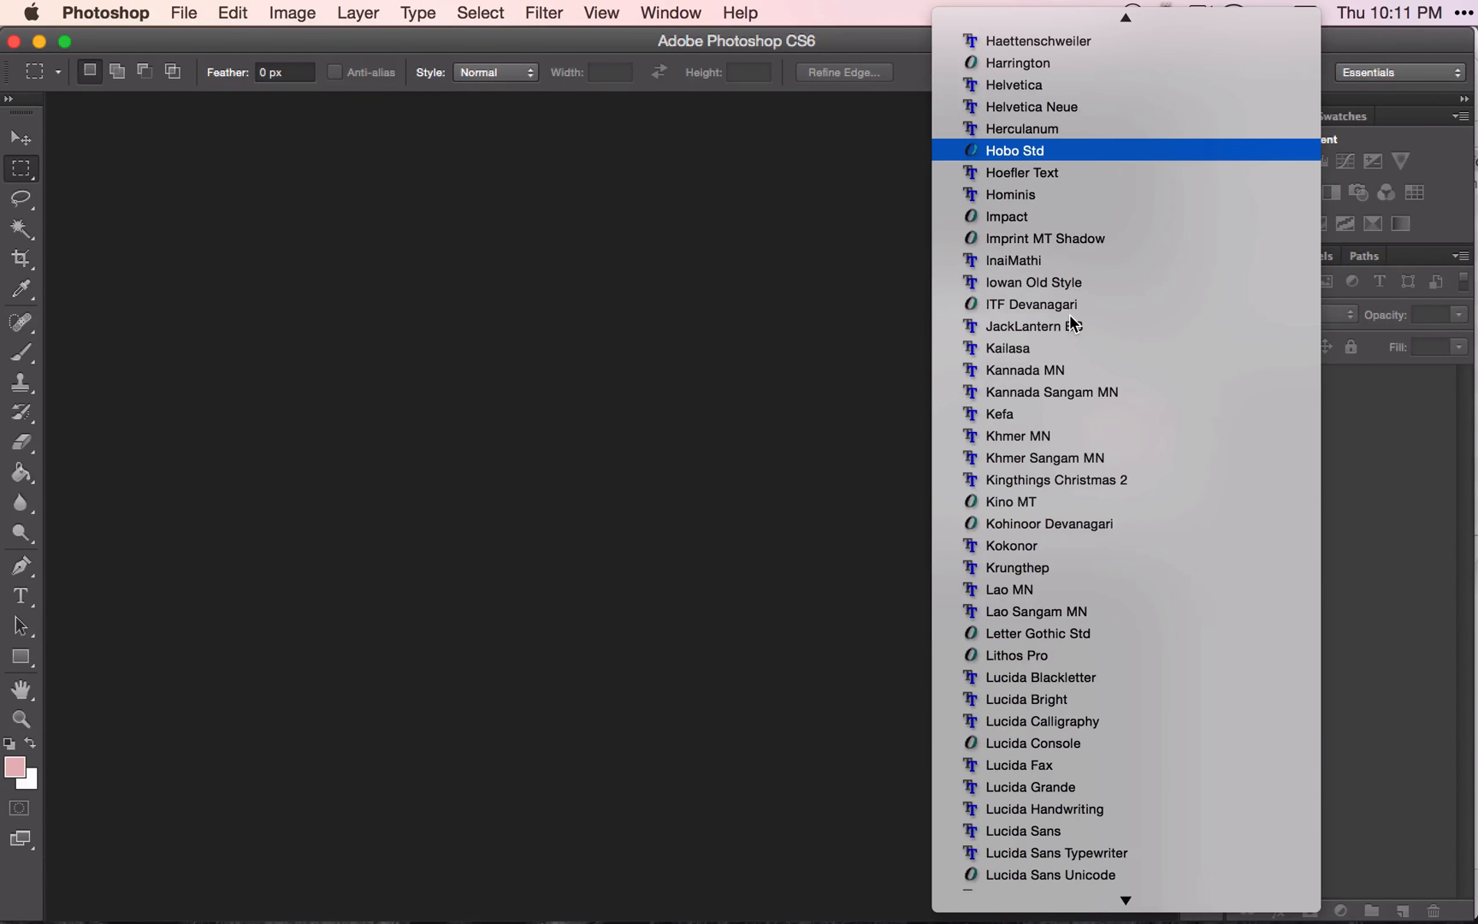
text(m)
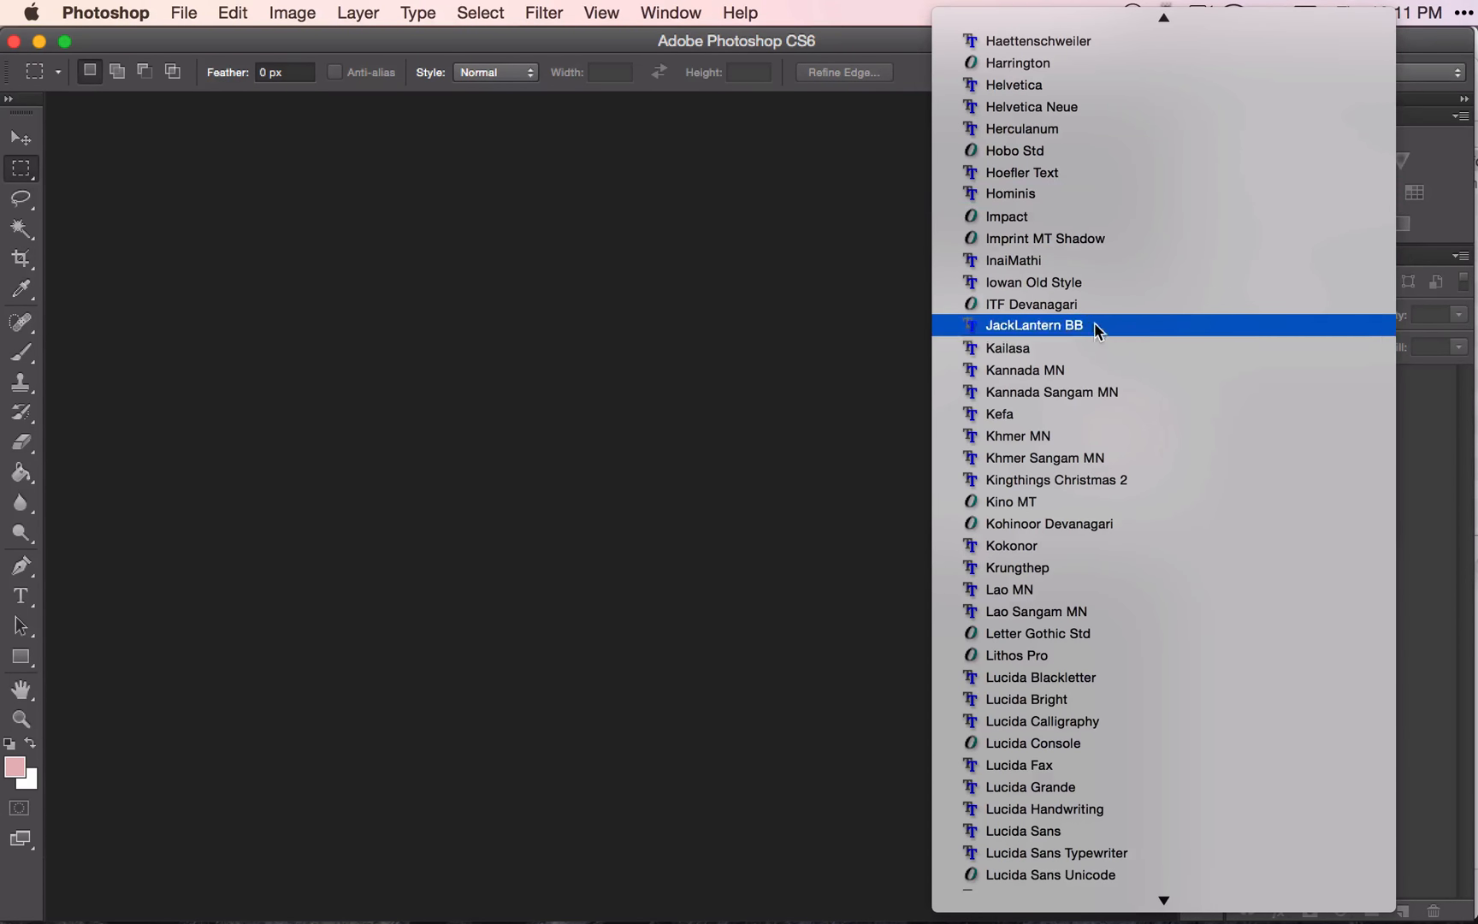
click(1037, 194)
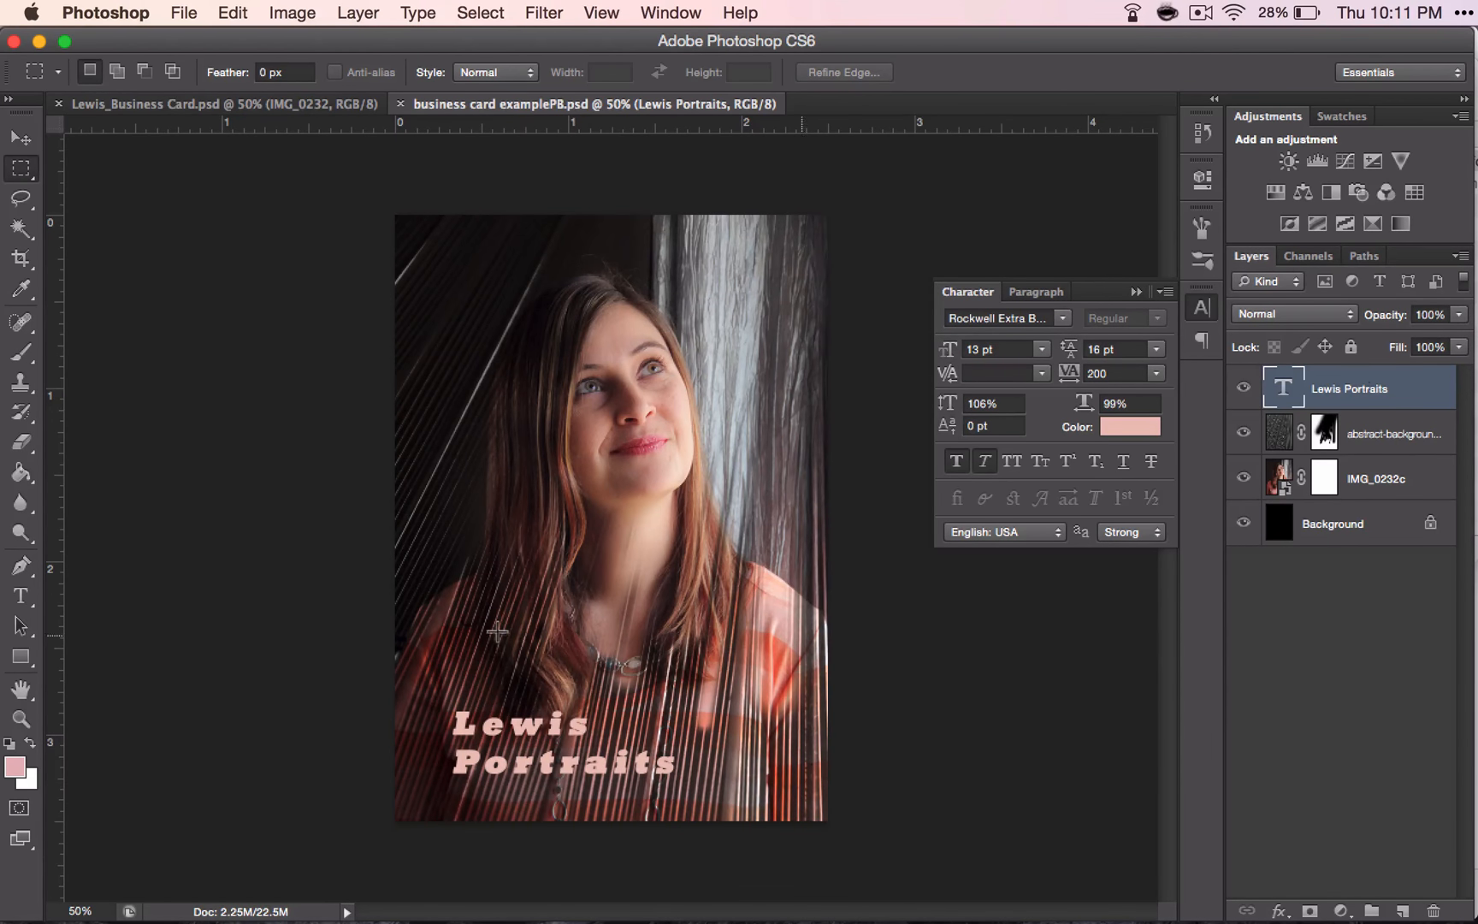
Set the font of the Lewis Portraits text layer to Hominis.
click(1064, 315)
text(hom)
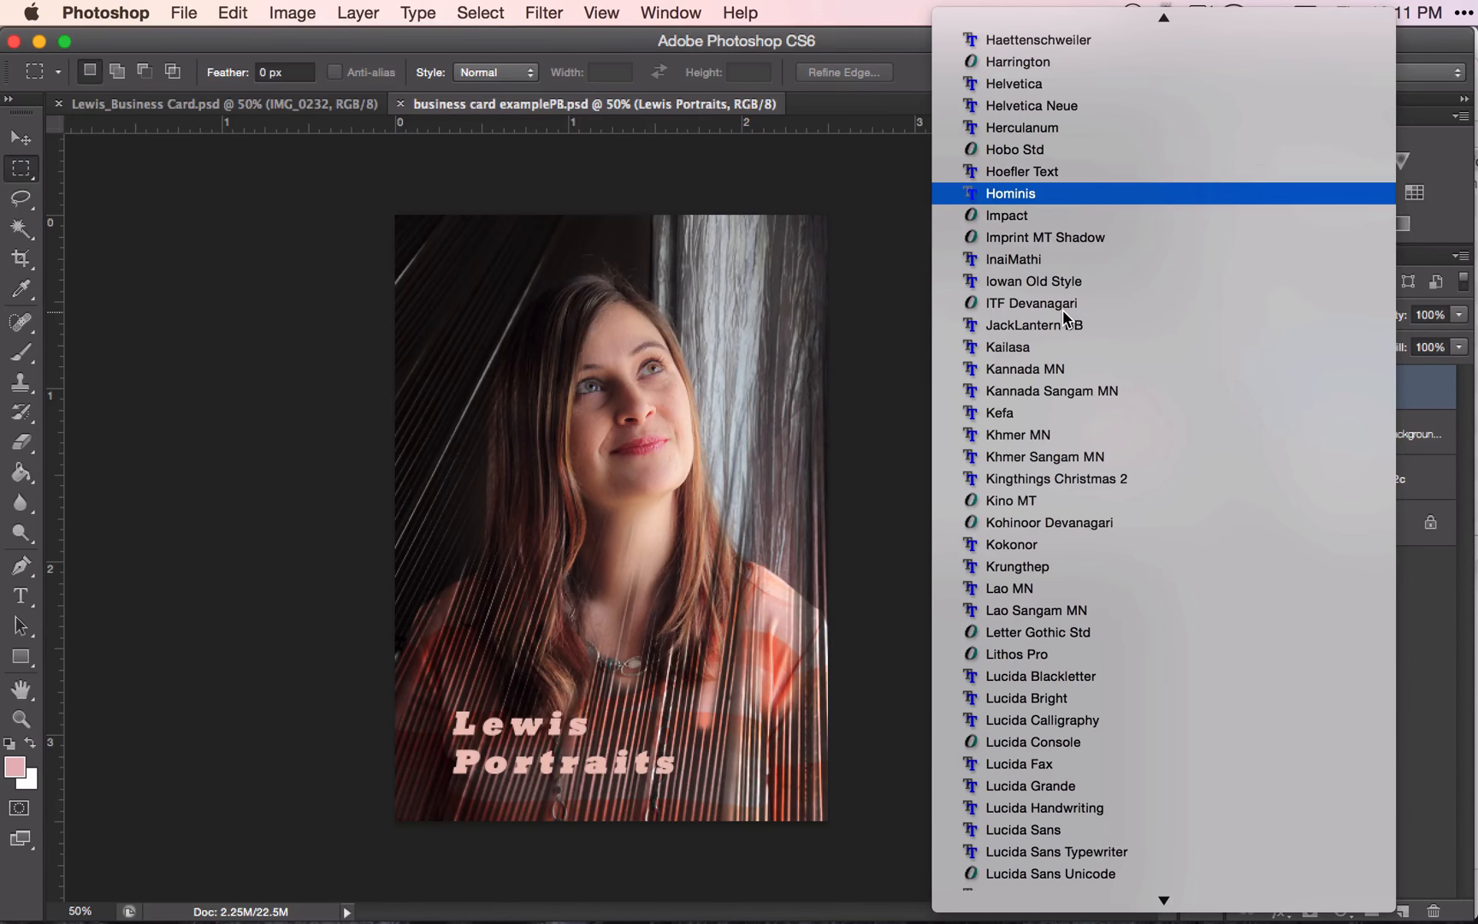
key(Return)
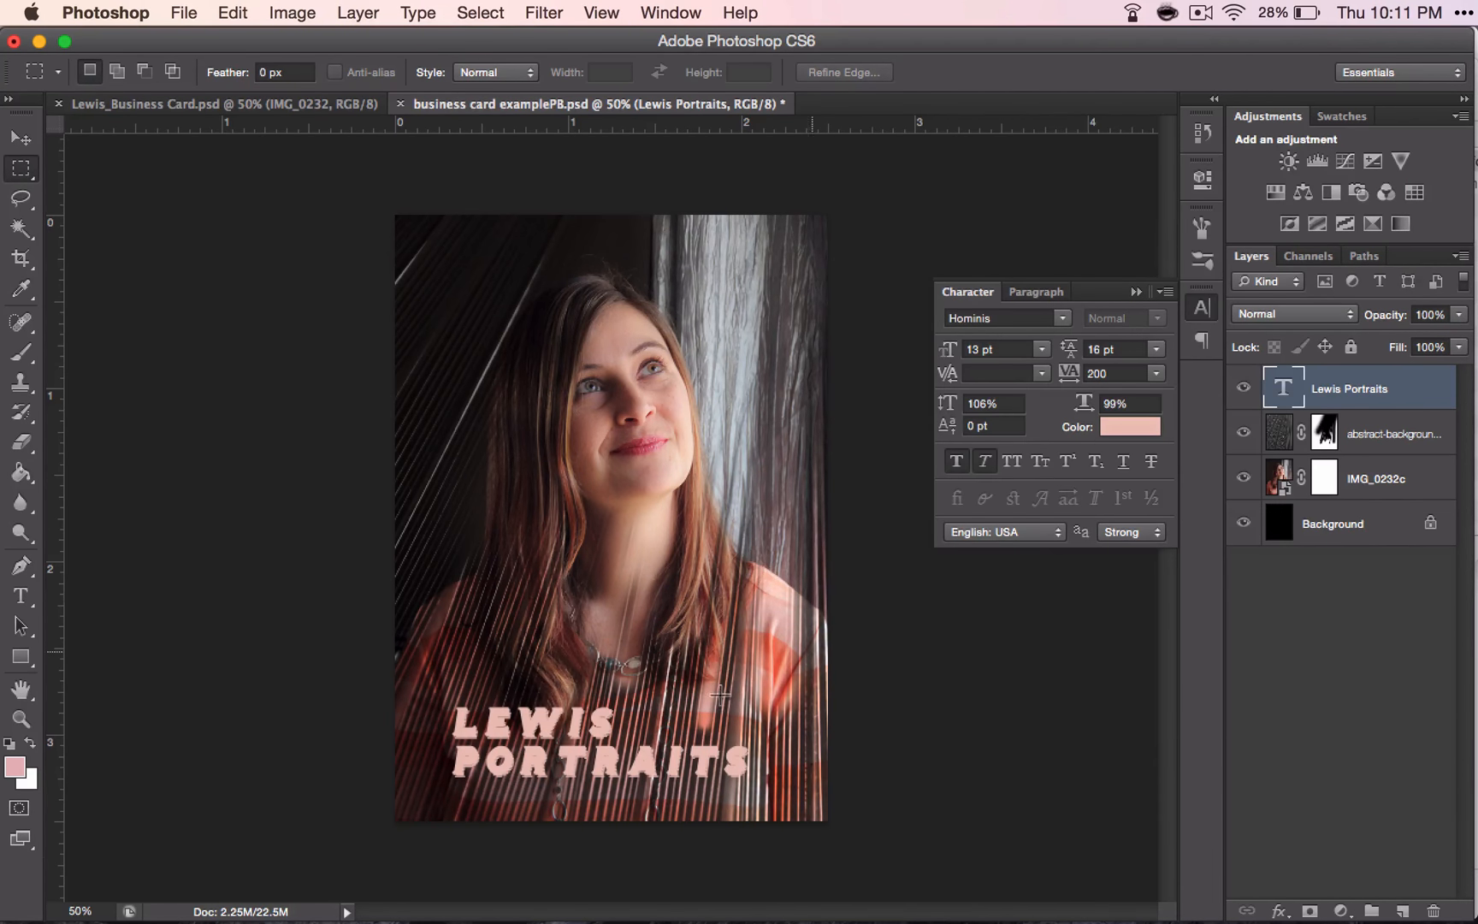
Enlarge the Lewis Portraits title to 23 pt and move it to the card's lower-left edge.
scroll(610, 796, up, 3)
scroll(586, 513, up, 3)
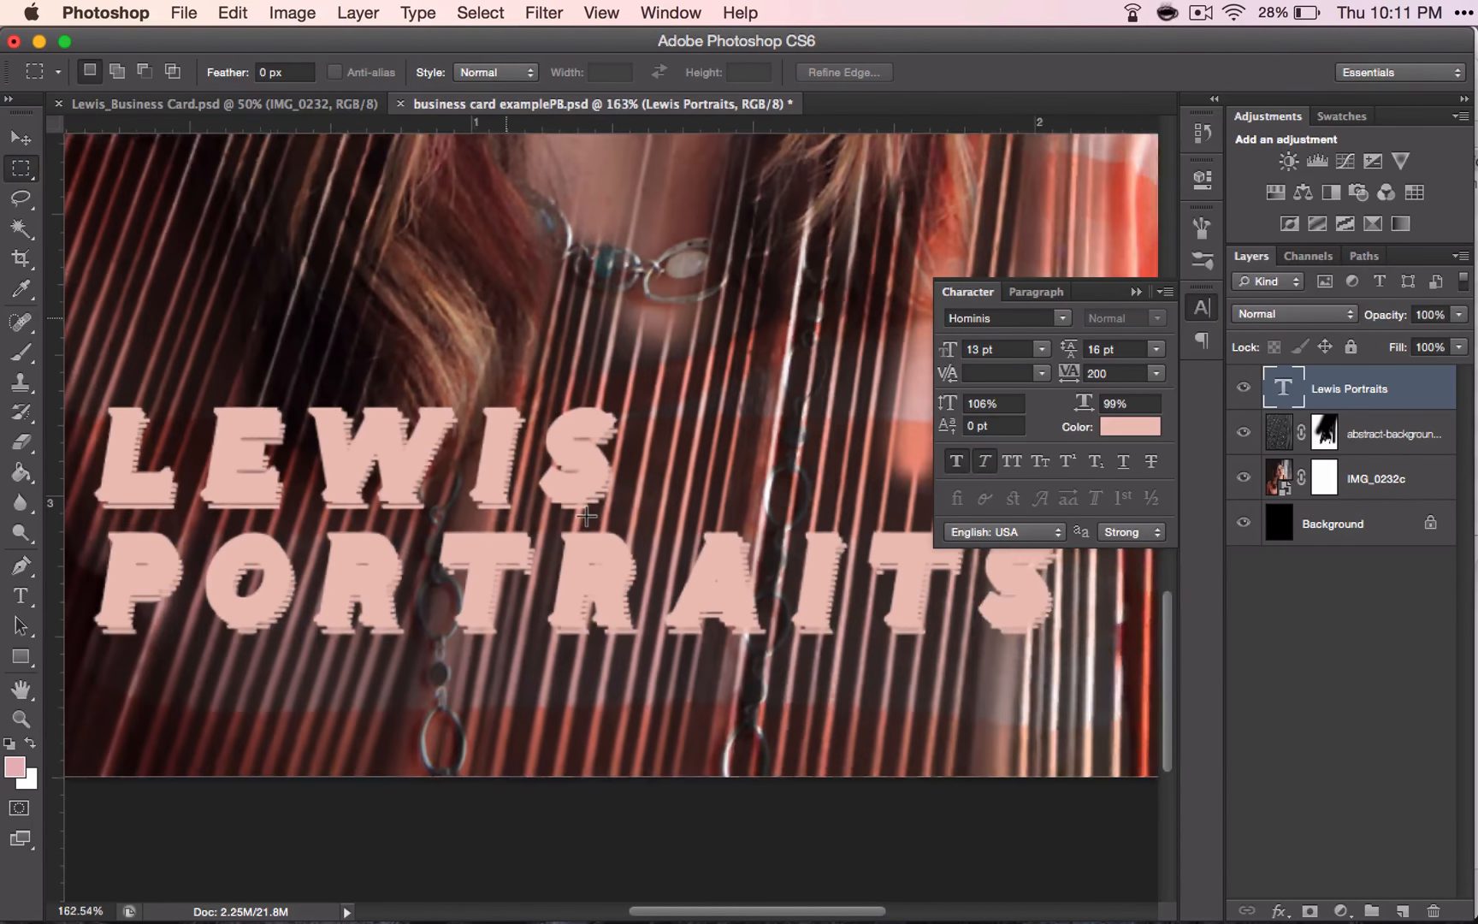
scroll(586, 514, down, 5)
scroll(586, 513, up, 2)
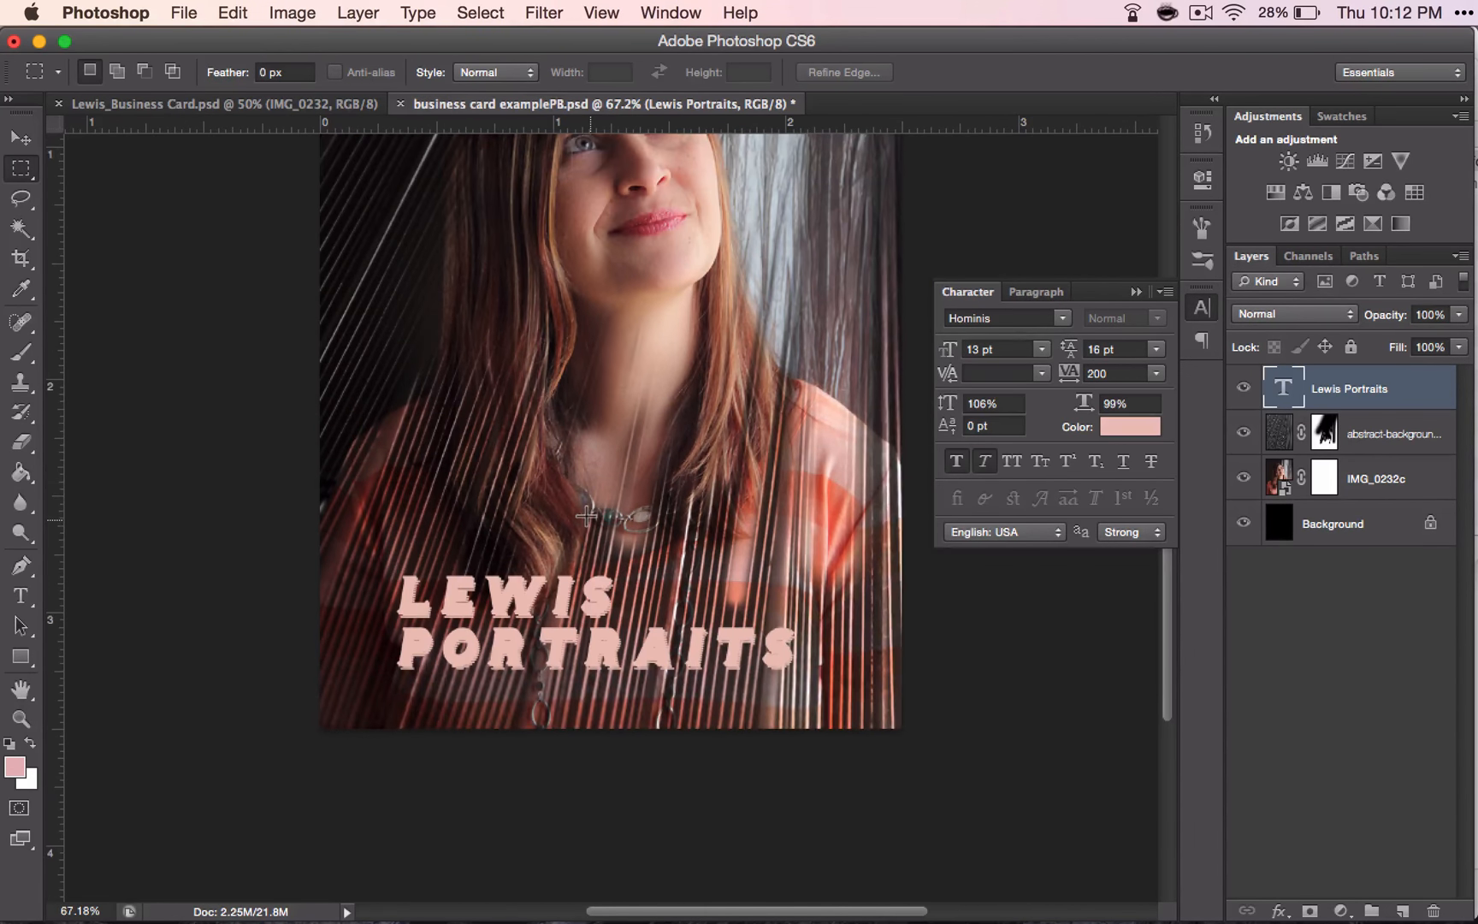
click(950, 348)
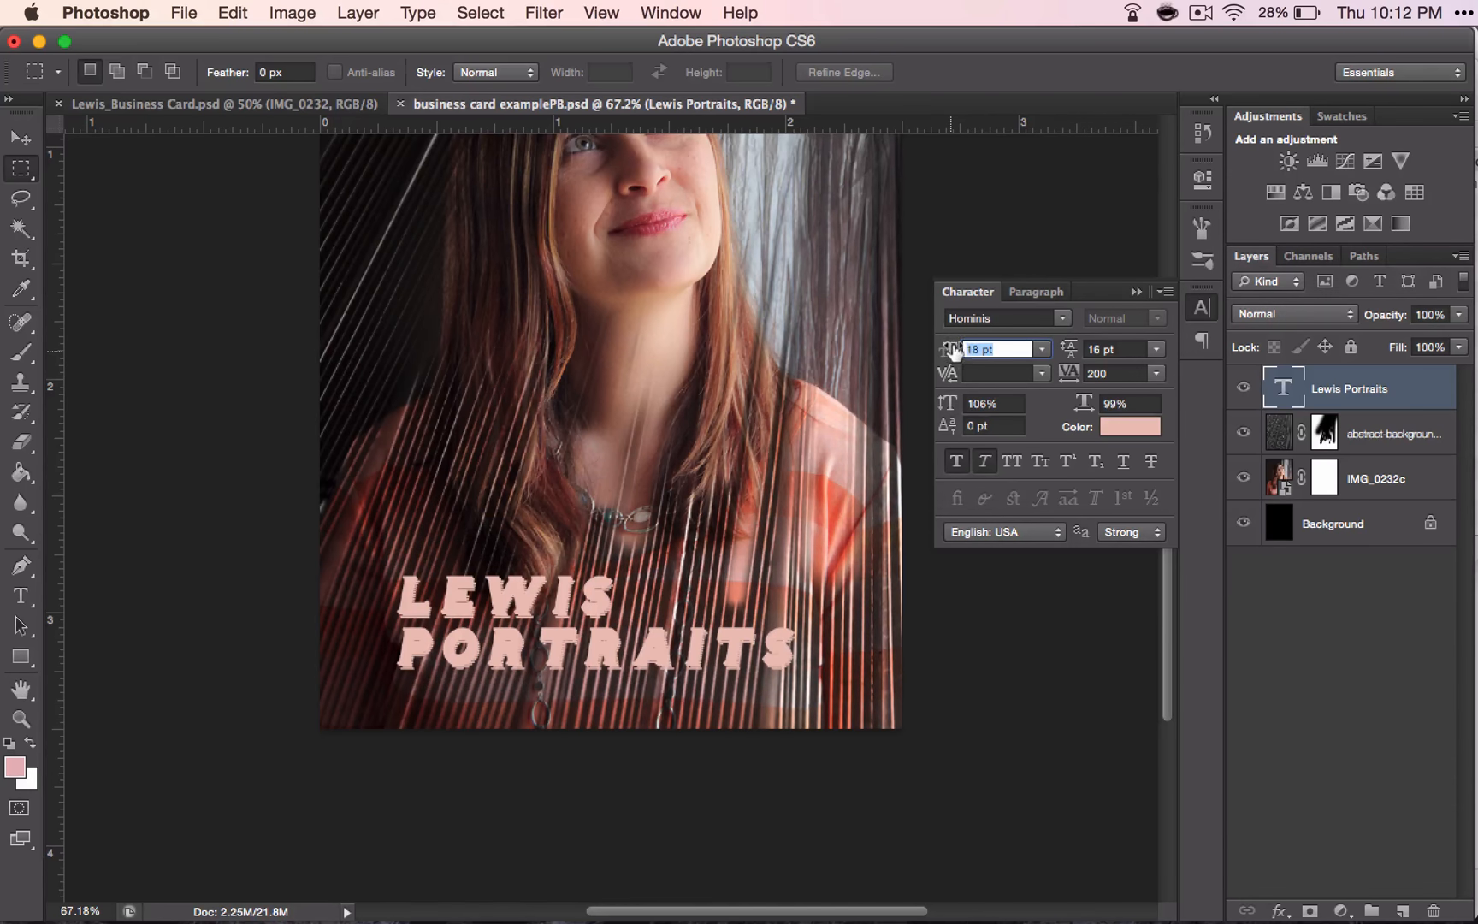
text(23)
key(Return)
key(v)
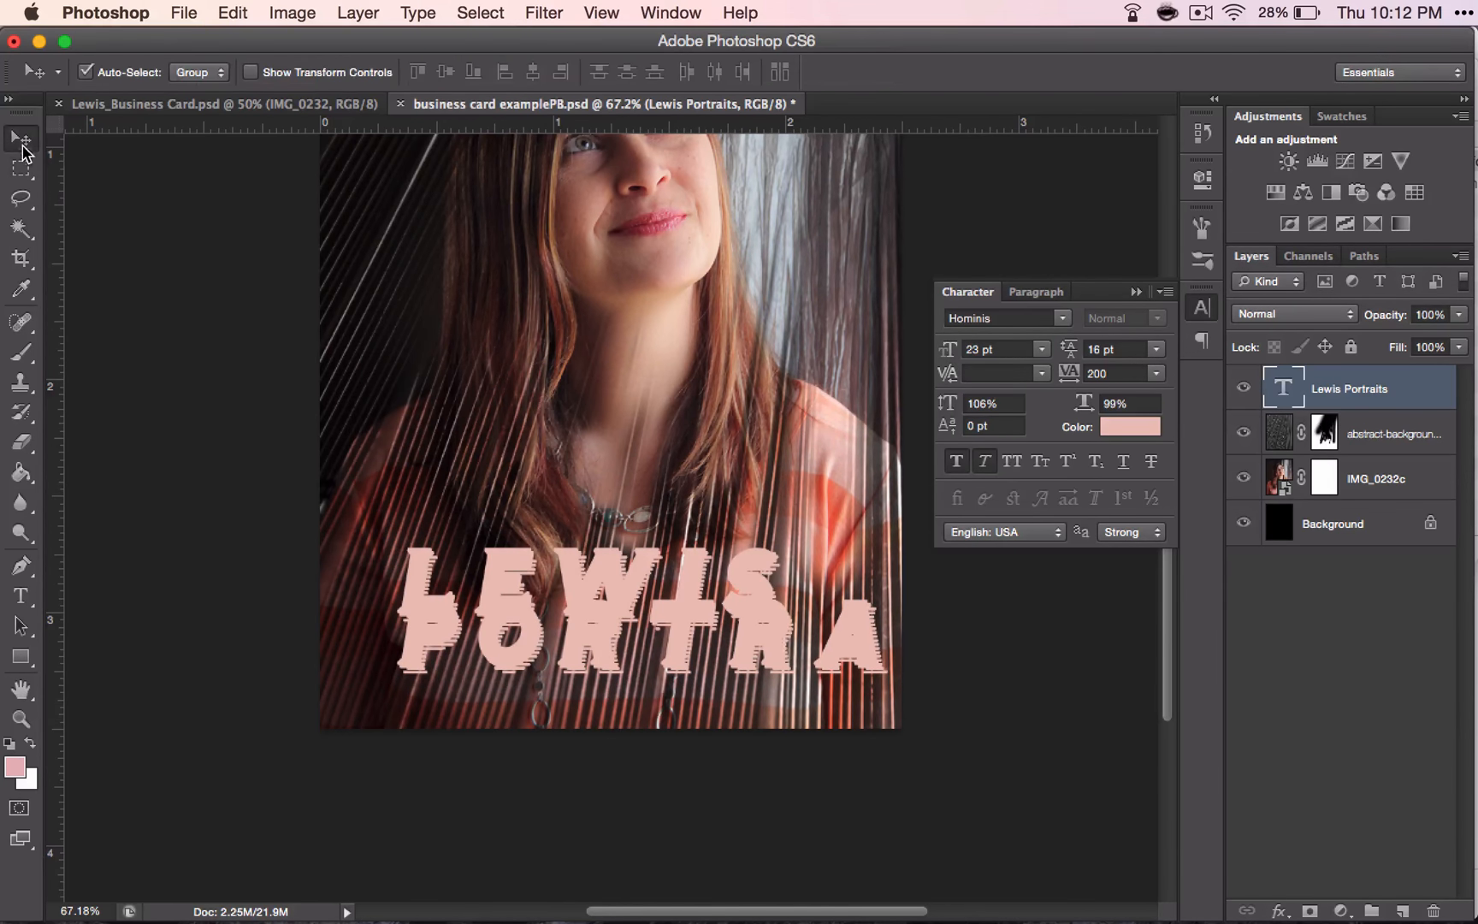
drag(620, 588, 543, 606)
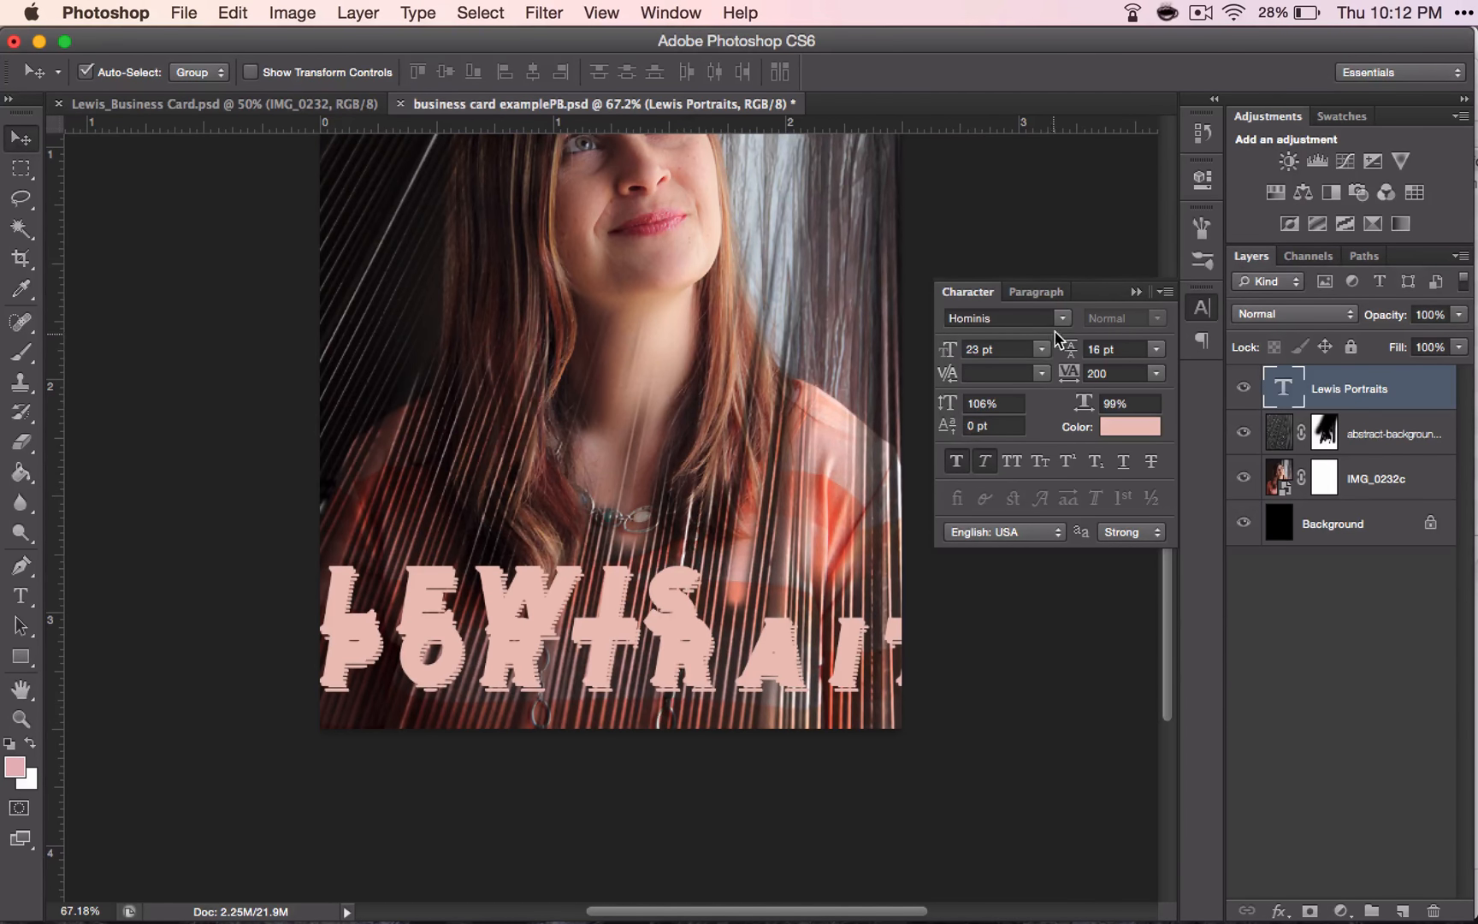
Set the title's leading to 27 pt and horizontal scale to 77%, with Faux Bold turned off and Faux Italic kept.
drag(1071, 350, 1076, 351)
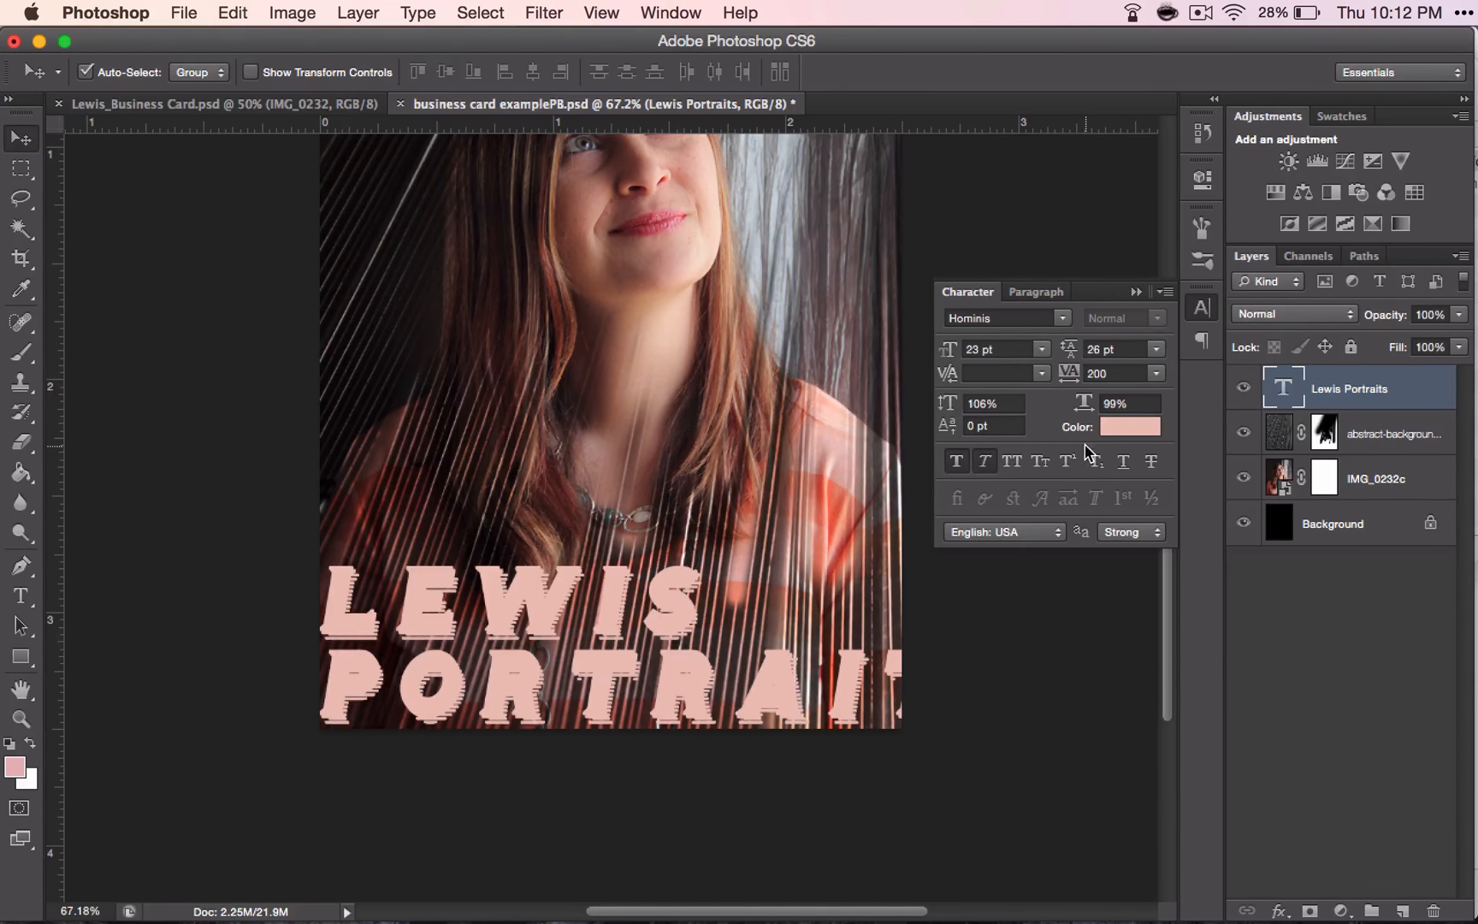
drag(1076, 409, 1064, 407)
click(957, 462)
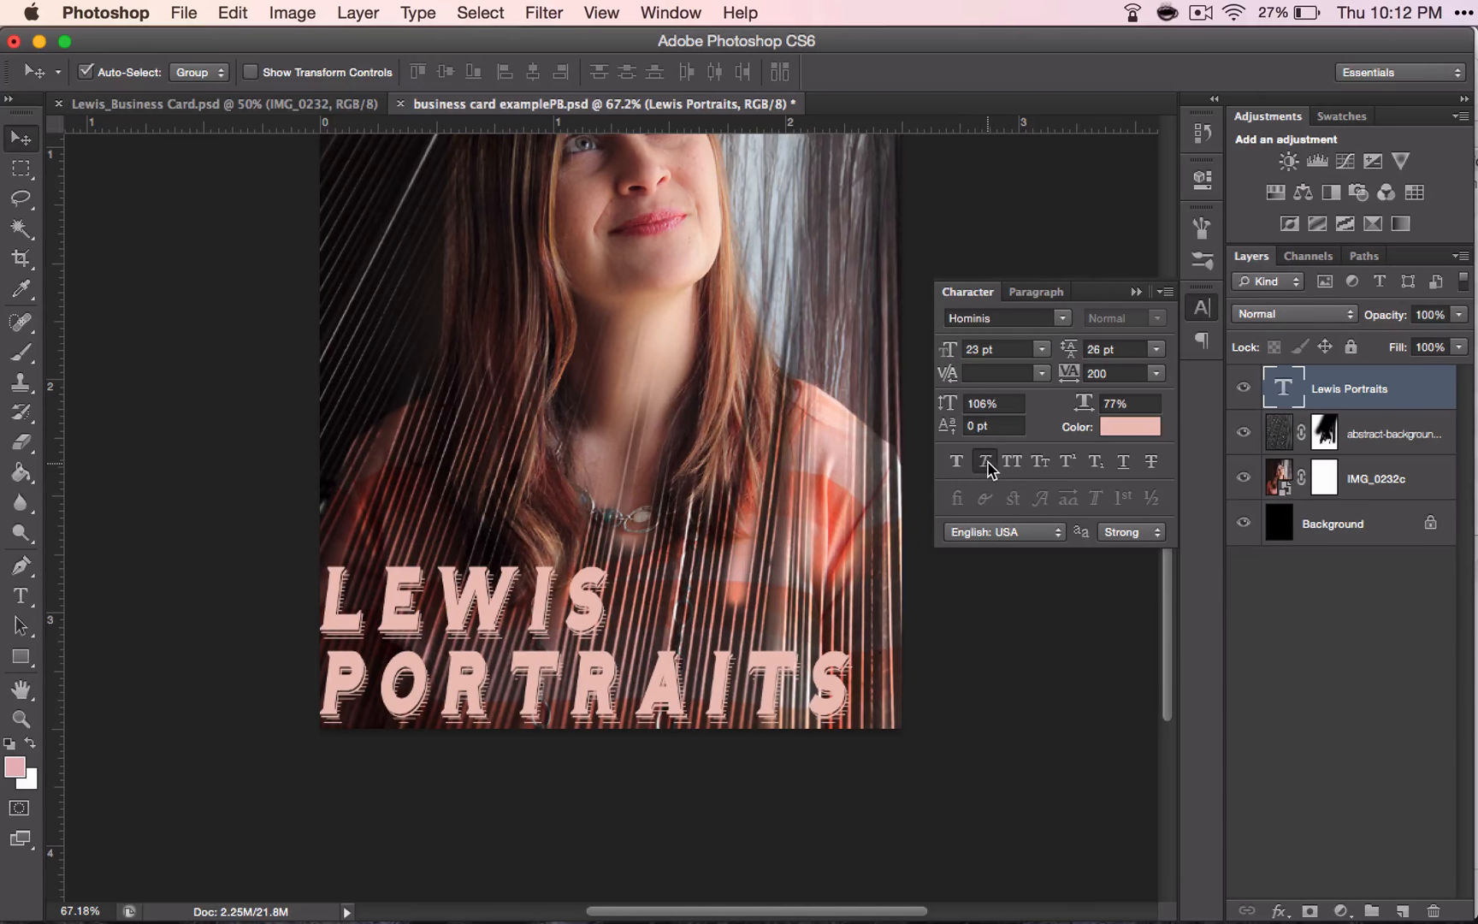
click(986, 463)
drag(1066, 346, 1070, 349)
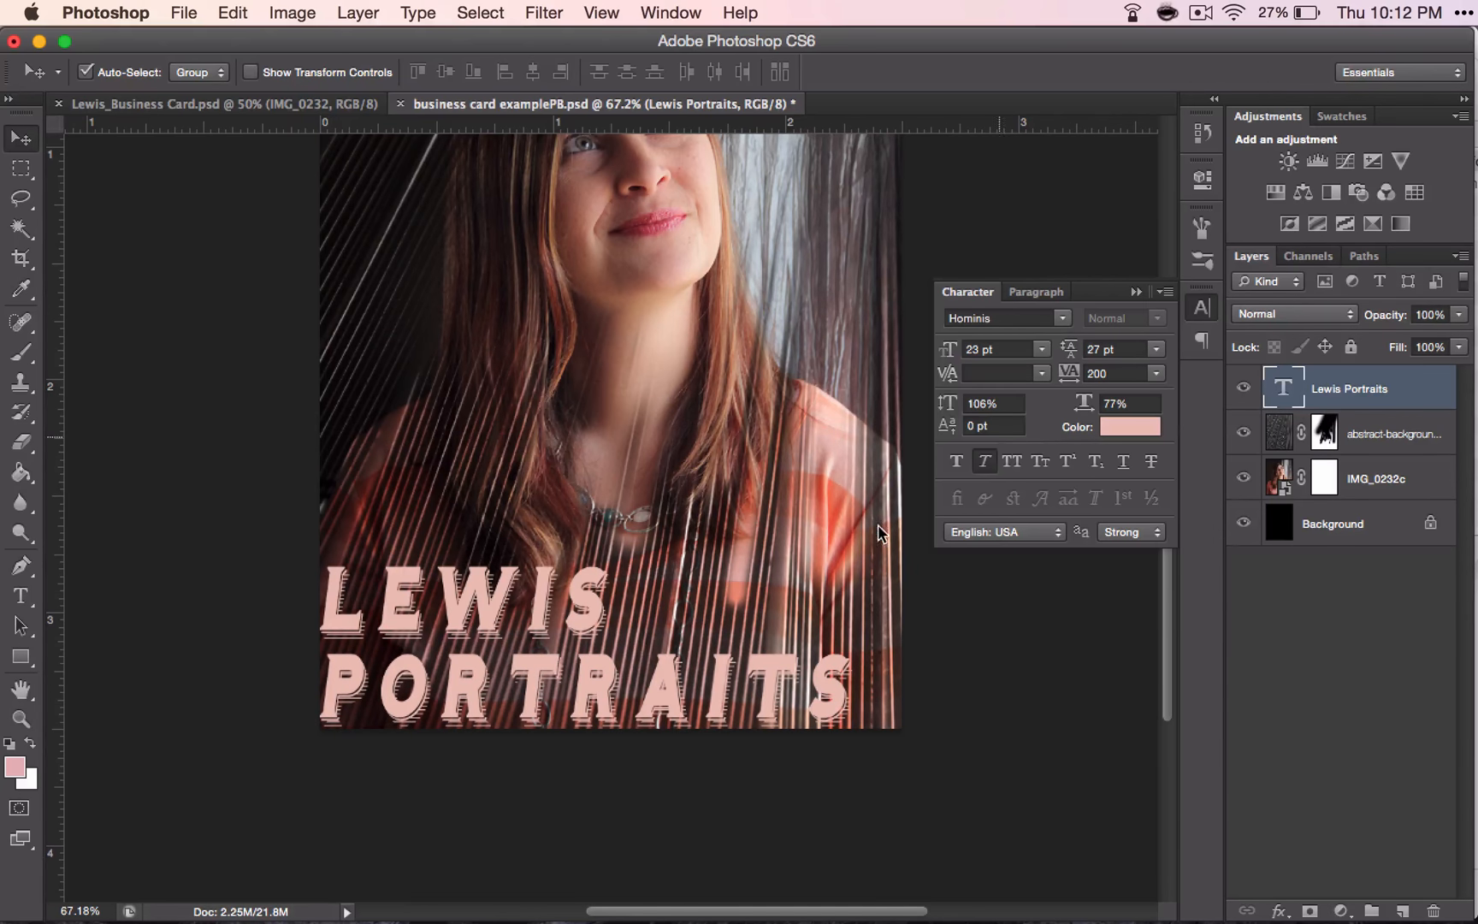
Set the title's tracking to 140 and horizontal scale to 82%, and shift it slightly inward and up on the card.
drag(1083, 404, 1065, 378)
drag(582, 600, 603, 591)
click(743, 785)
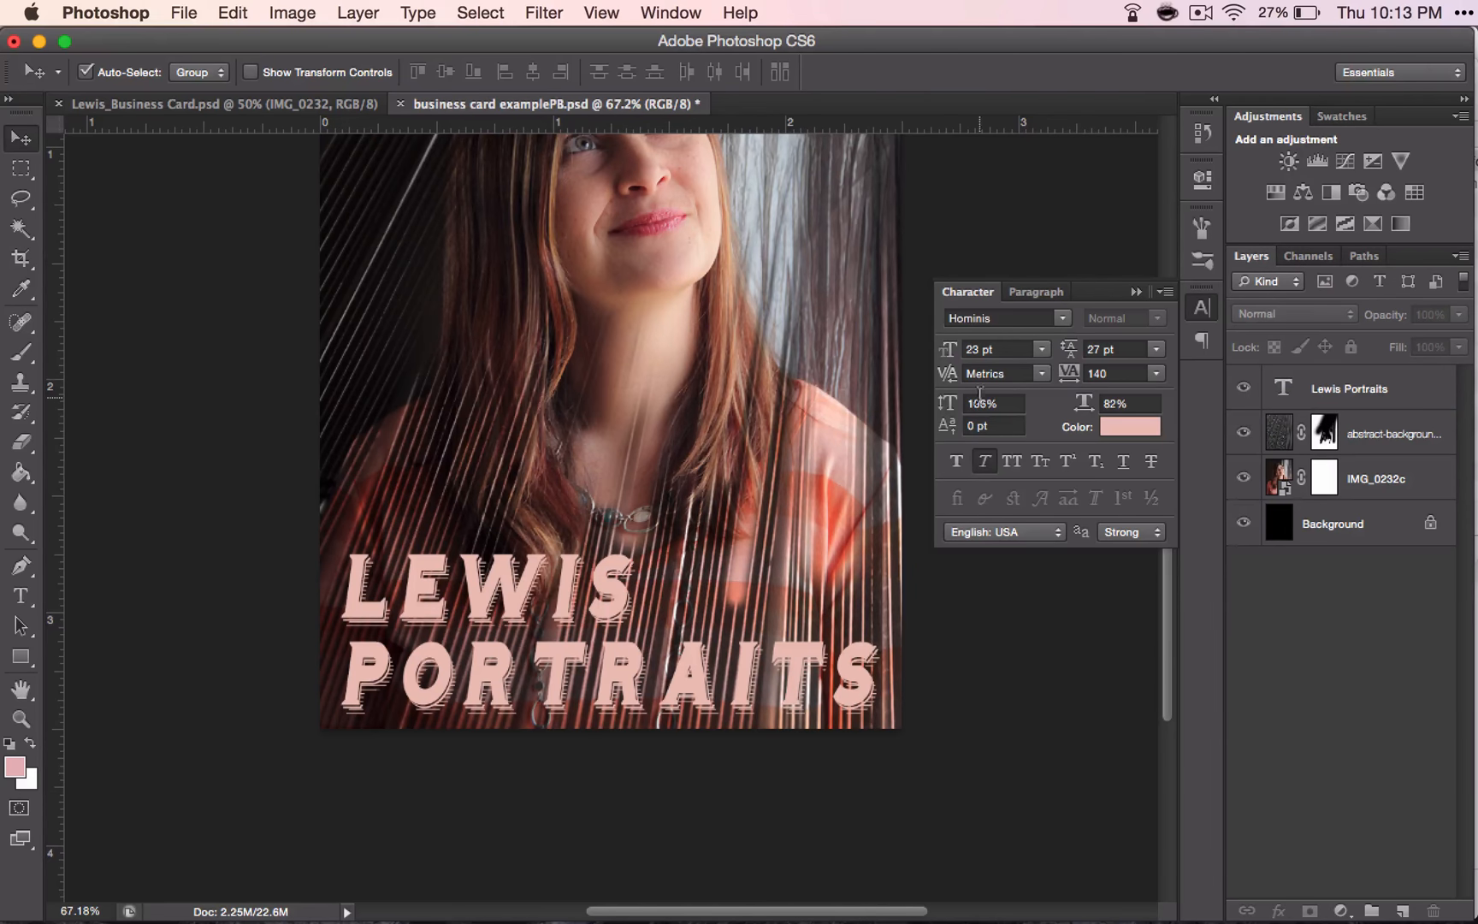
Set the vertical scale of the Lewis Portraits text layer to 99%.
drag(943, 404, 936, 404)
click(1342, 390)
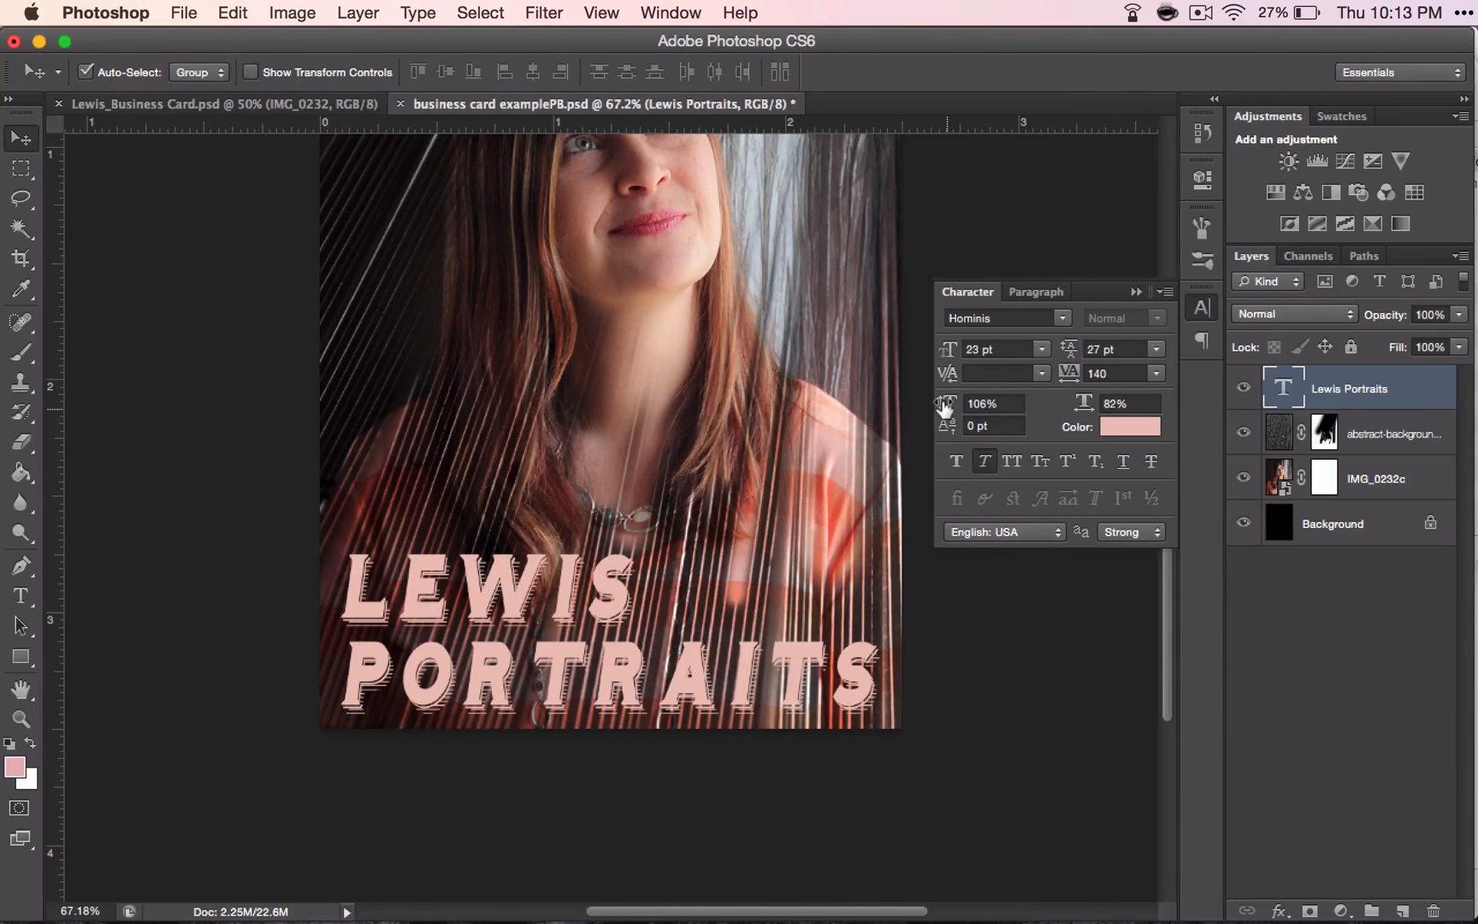
drag(944, 407, 941, 408)
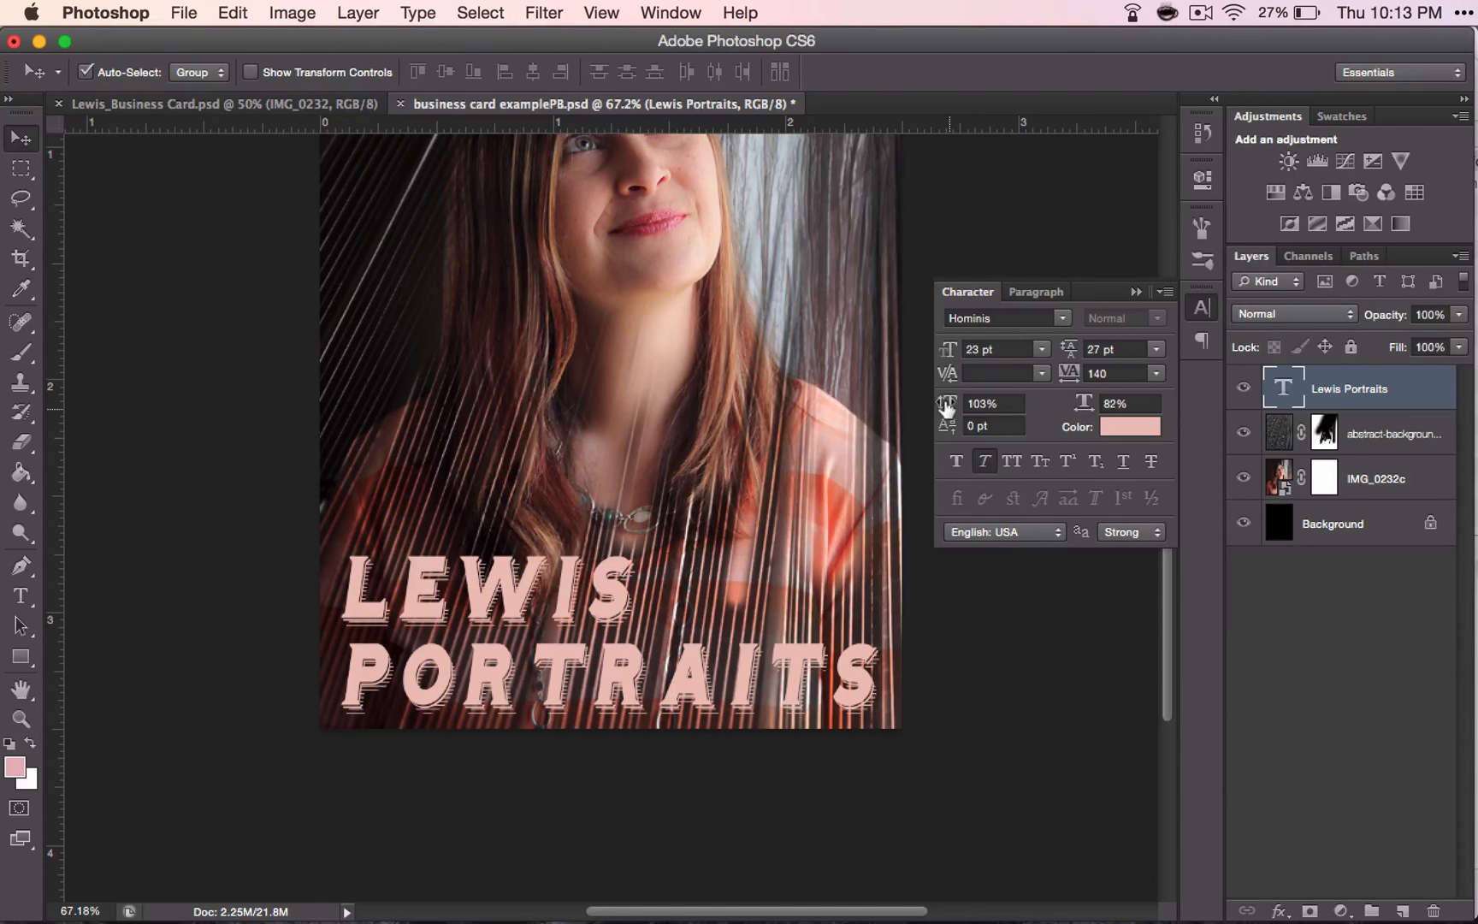
drag(941, 408, 940, 407)
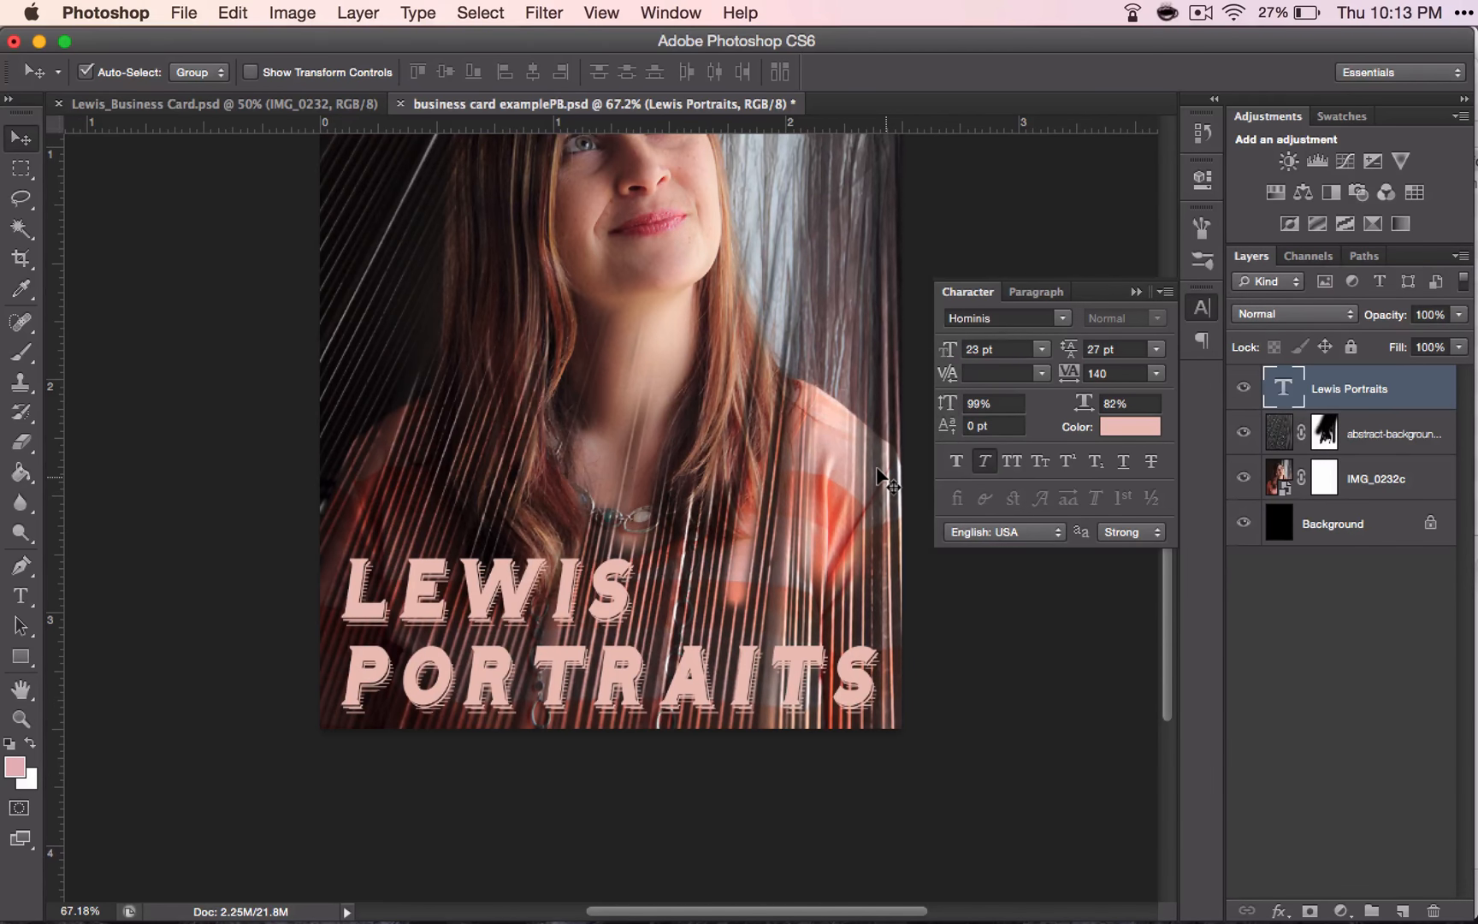
Add a drop shadow to the Lewis Portraits text layer with its spread set to 26%.
scroll(681, 531, up, 3)
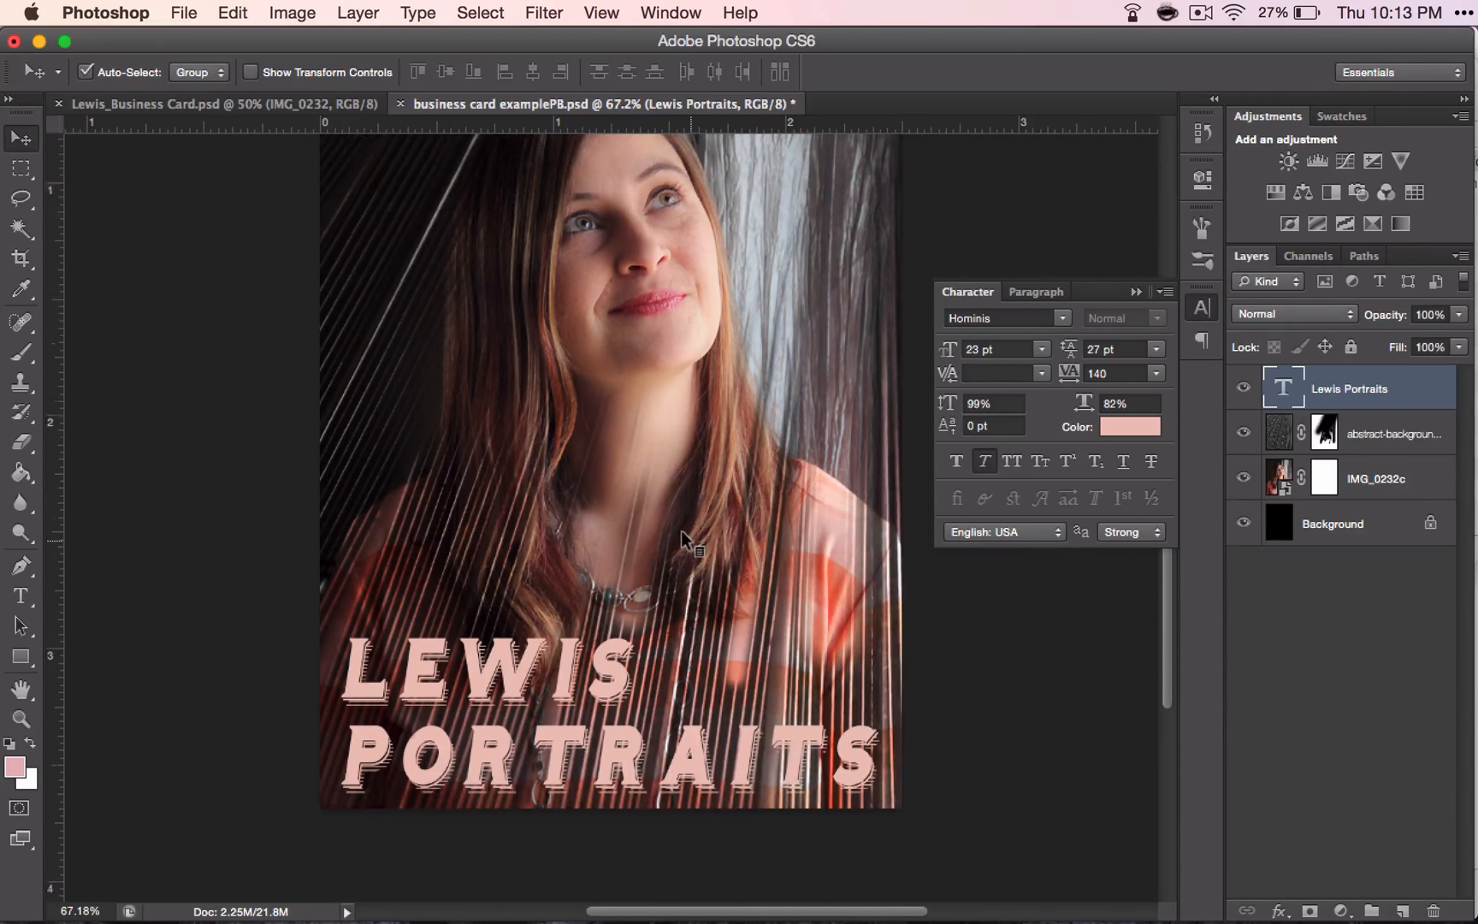
scroll(682, 532, up, 3)
scroll(716, 515, down, 2)
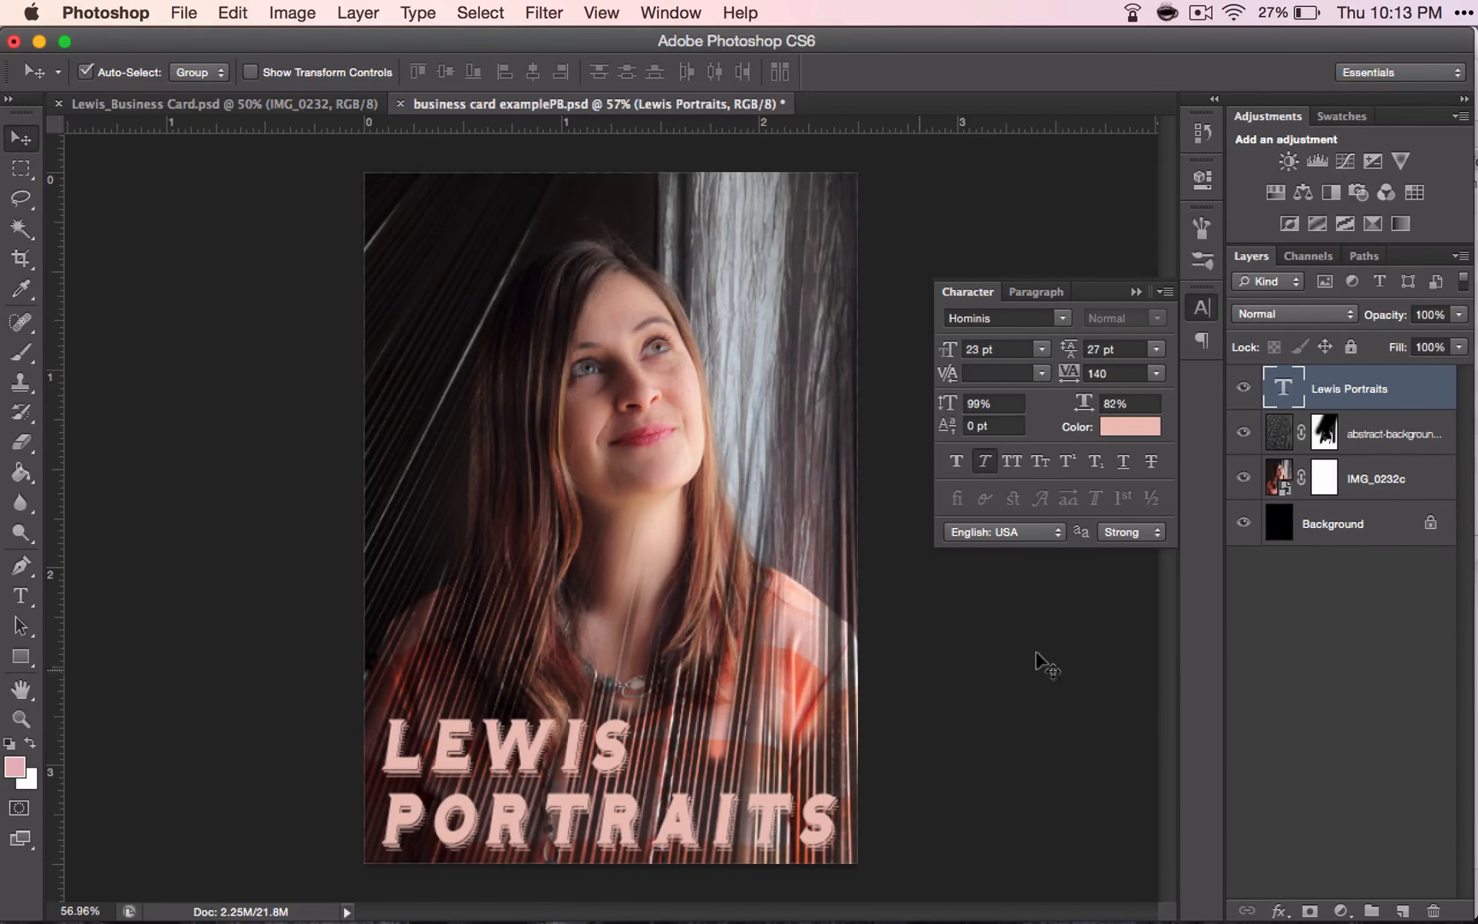
double_click(1419, 388)
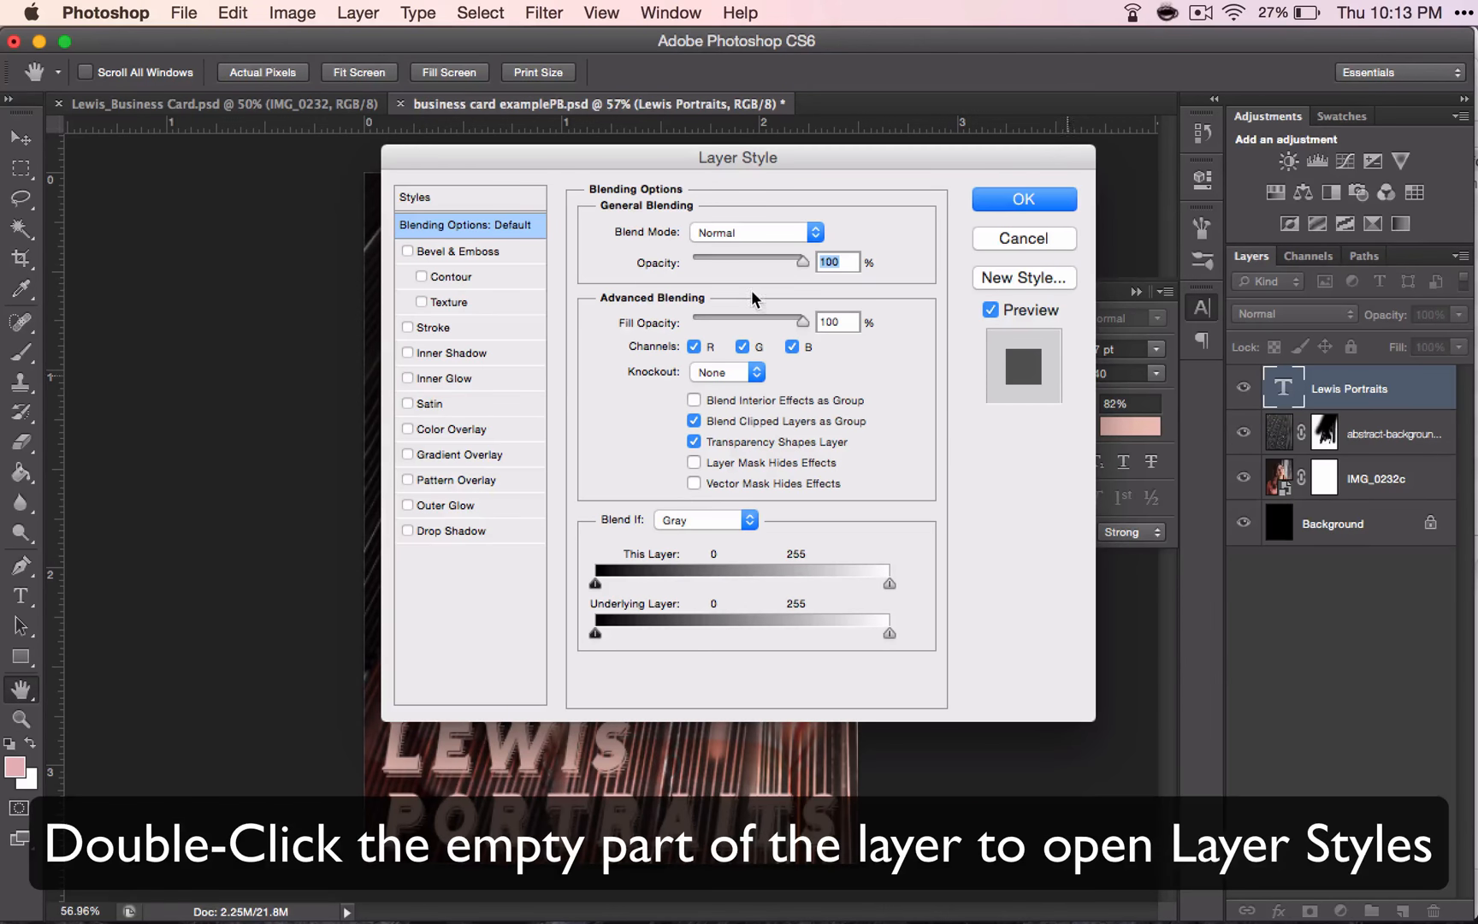
drag(620, 160, 991, 142)
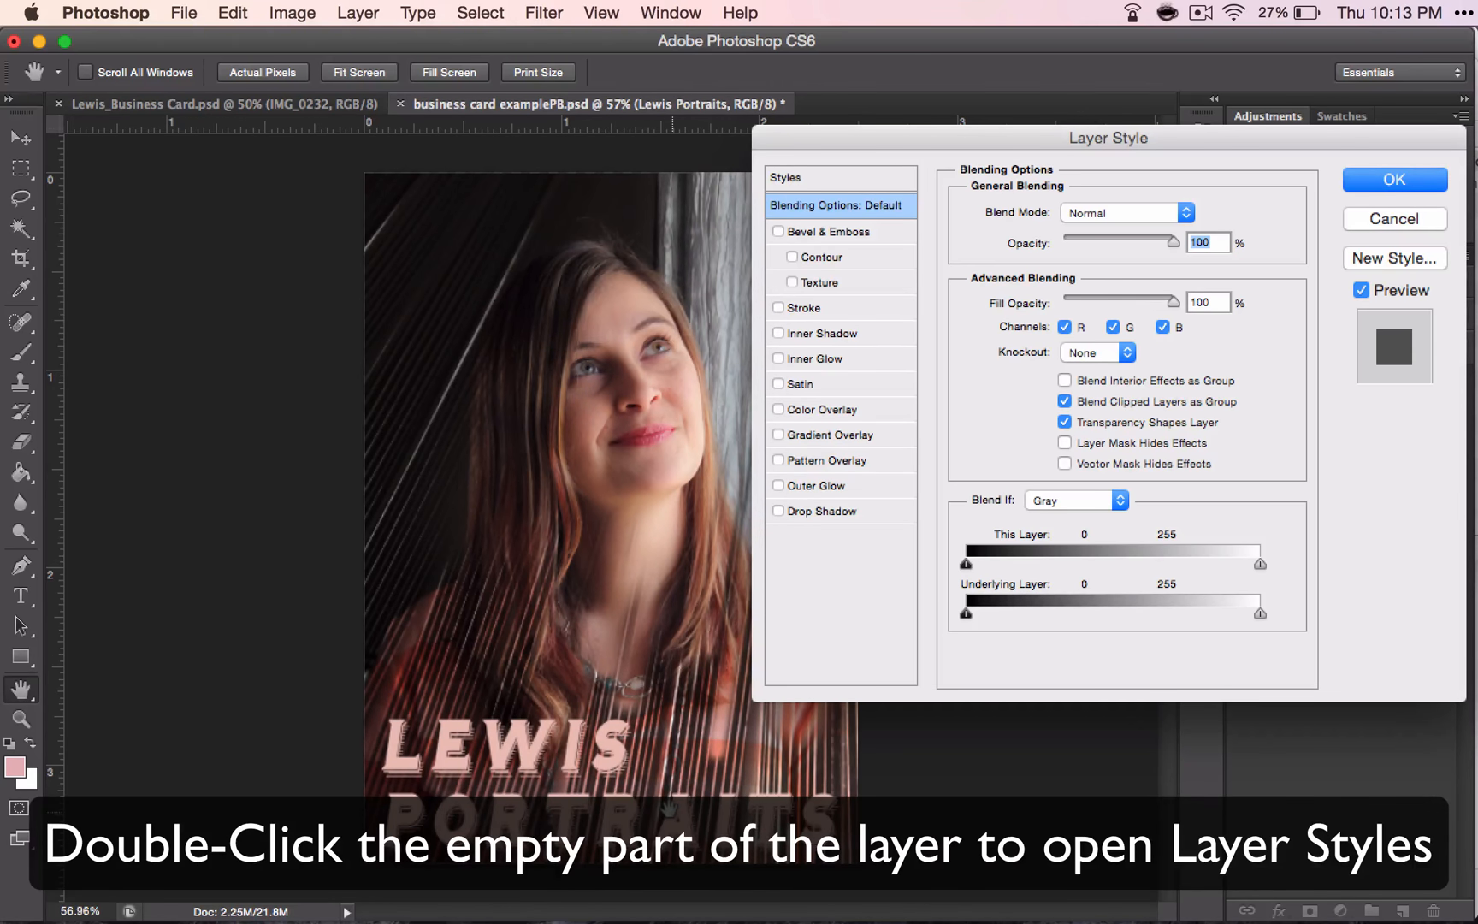
click(773, 508)
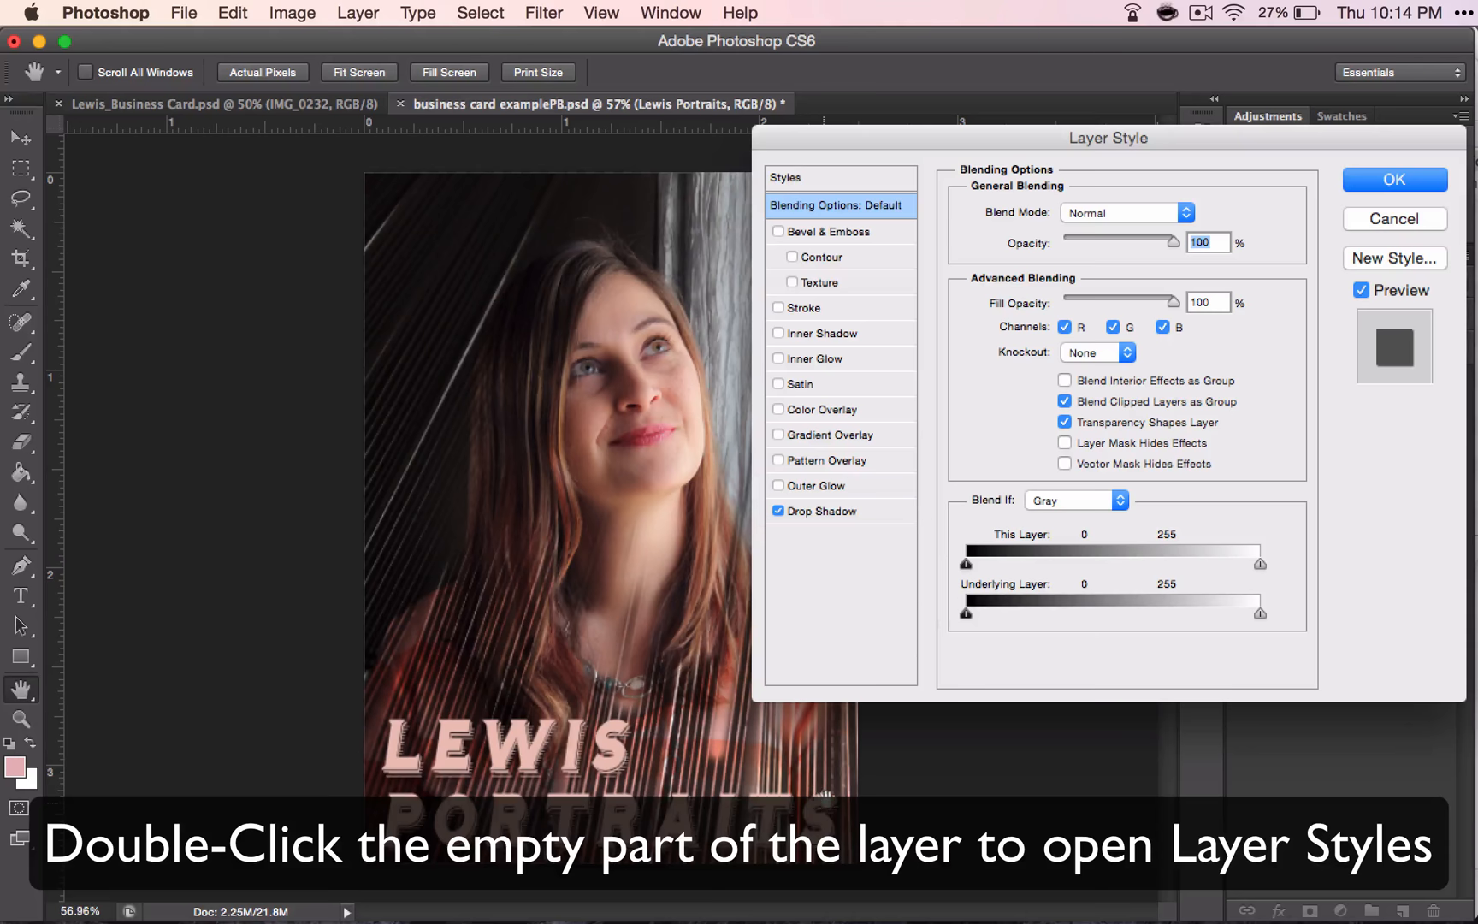
click(847, 511)
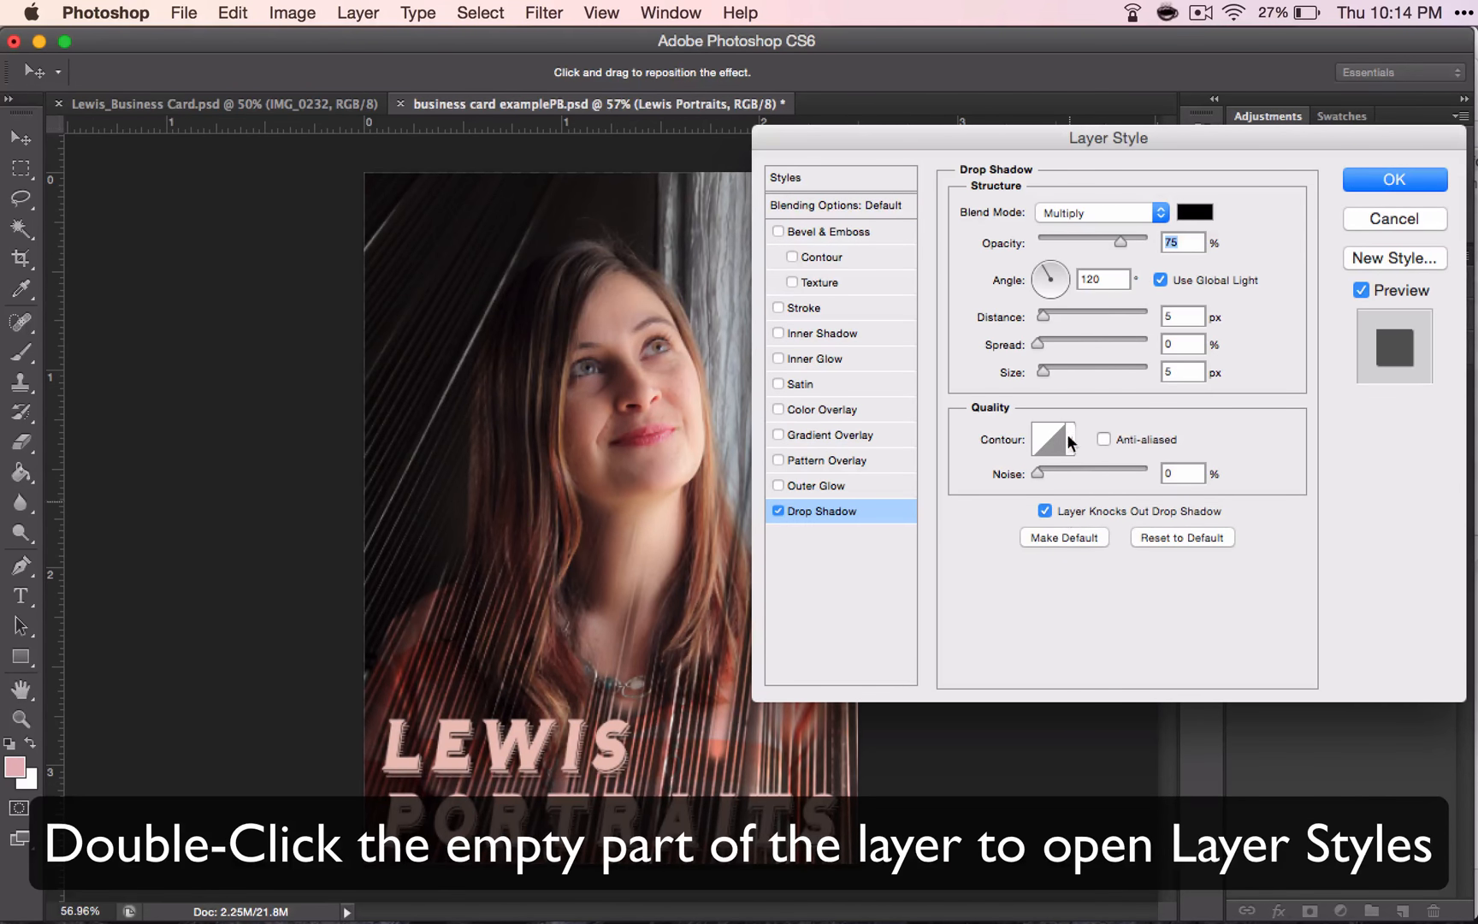
drag(1034, 344, 1065, 346)
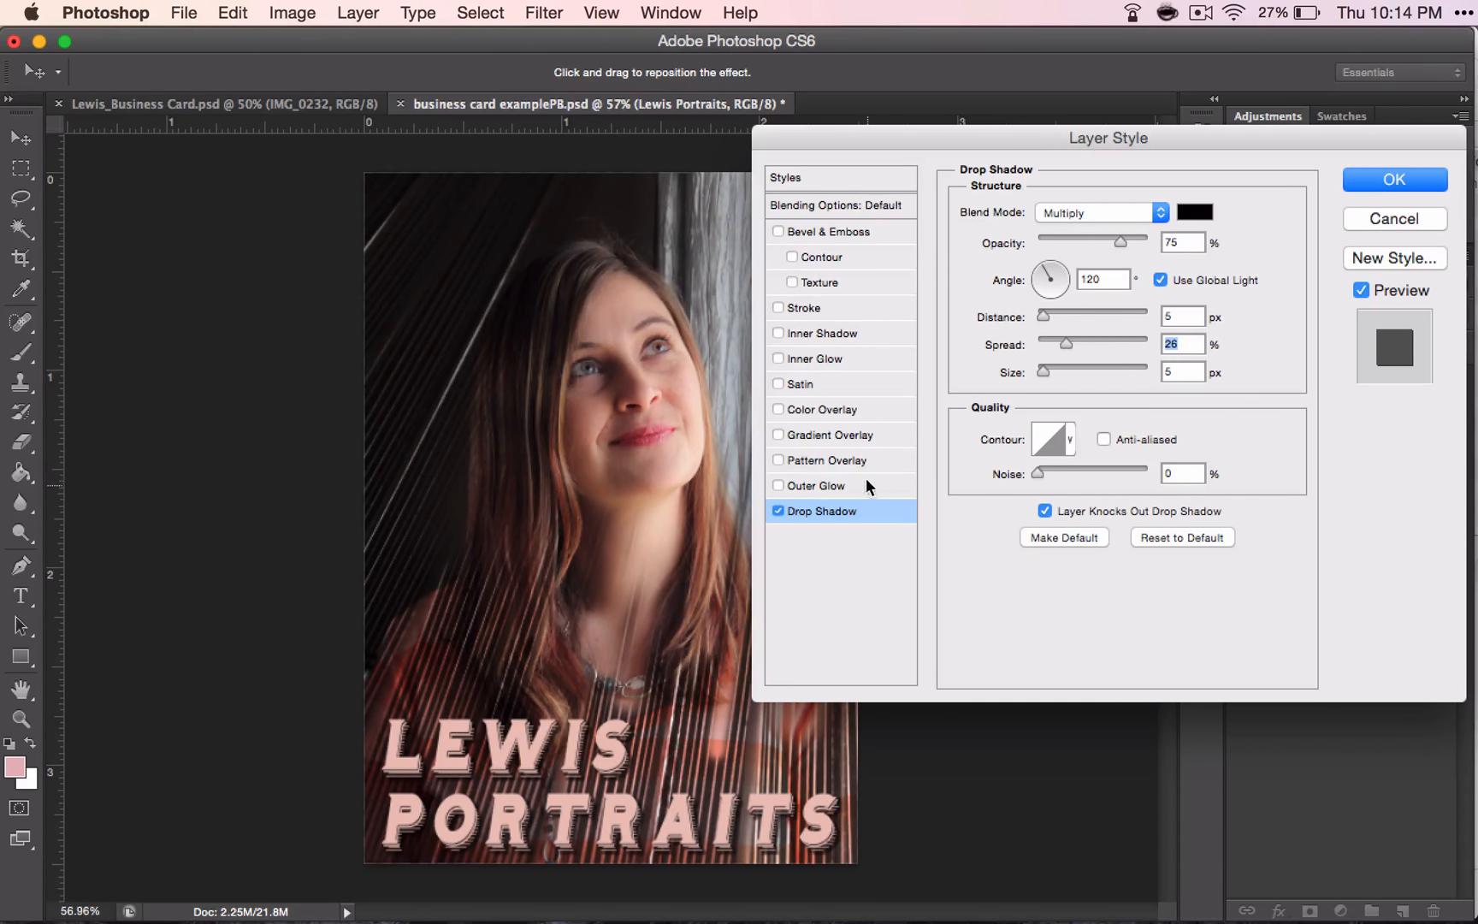
Set the drop shadow's opacity to 77%, and try a 3 px black outside stroke on the title, switching it off again.
click(779, 308)
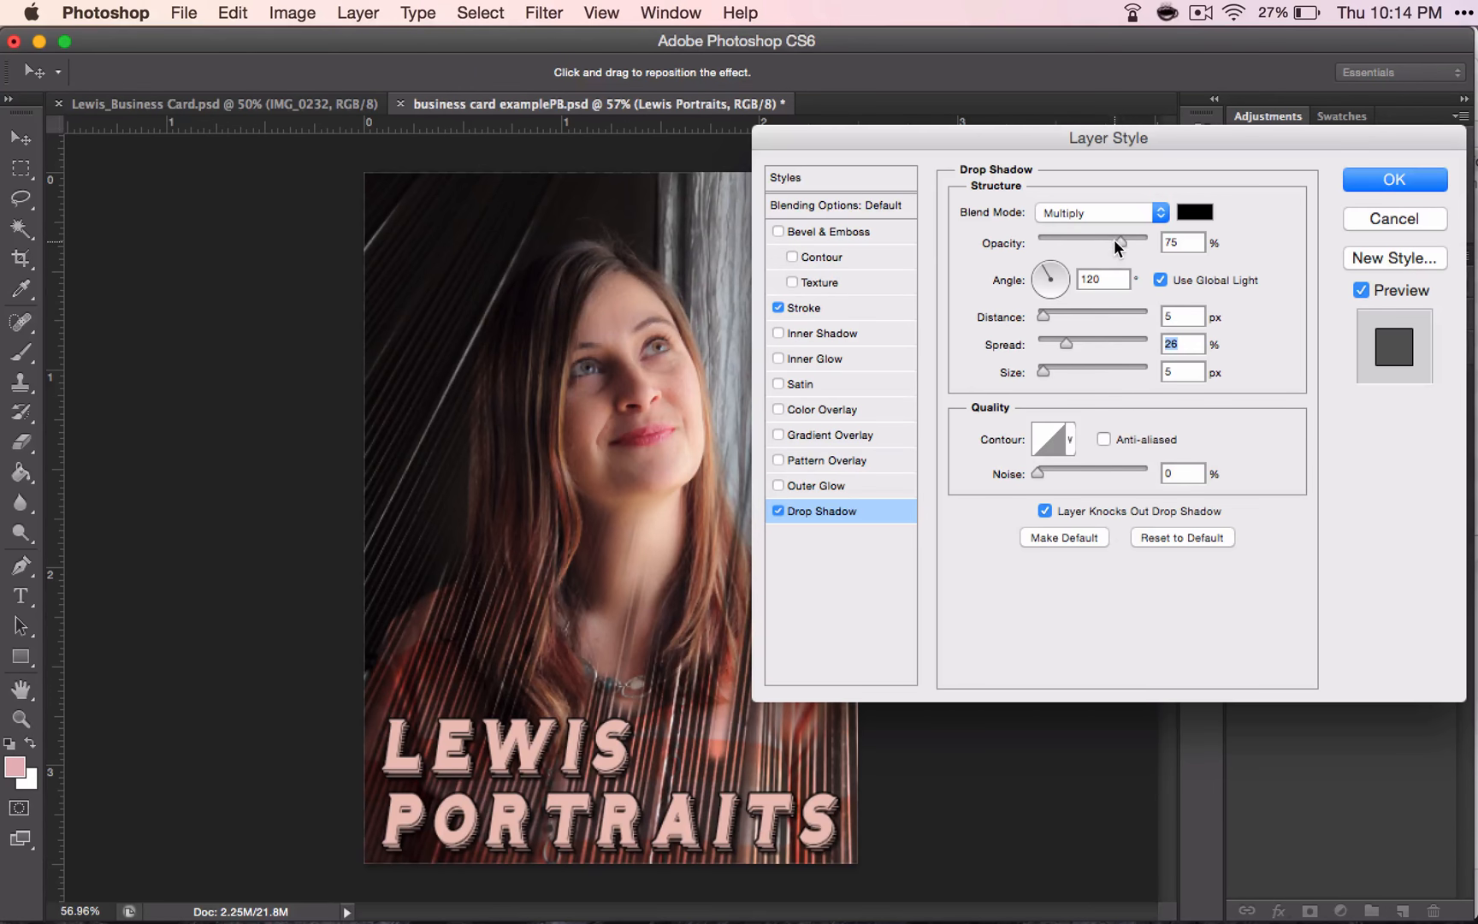
mouse_move(1117, 240)
mouse_down()
mouse_move(1070, 239)
mouse_move(1122, 243)
mouse_up()
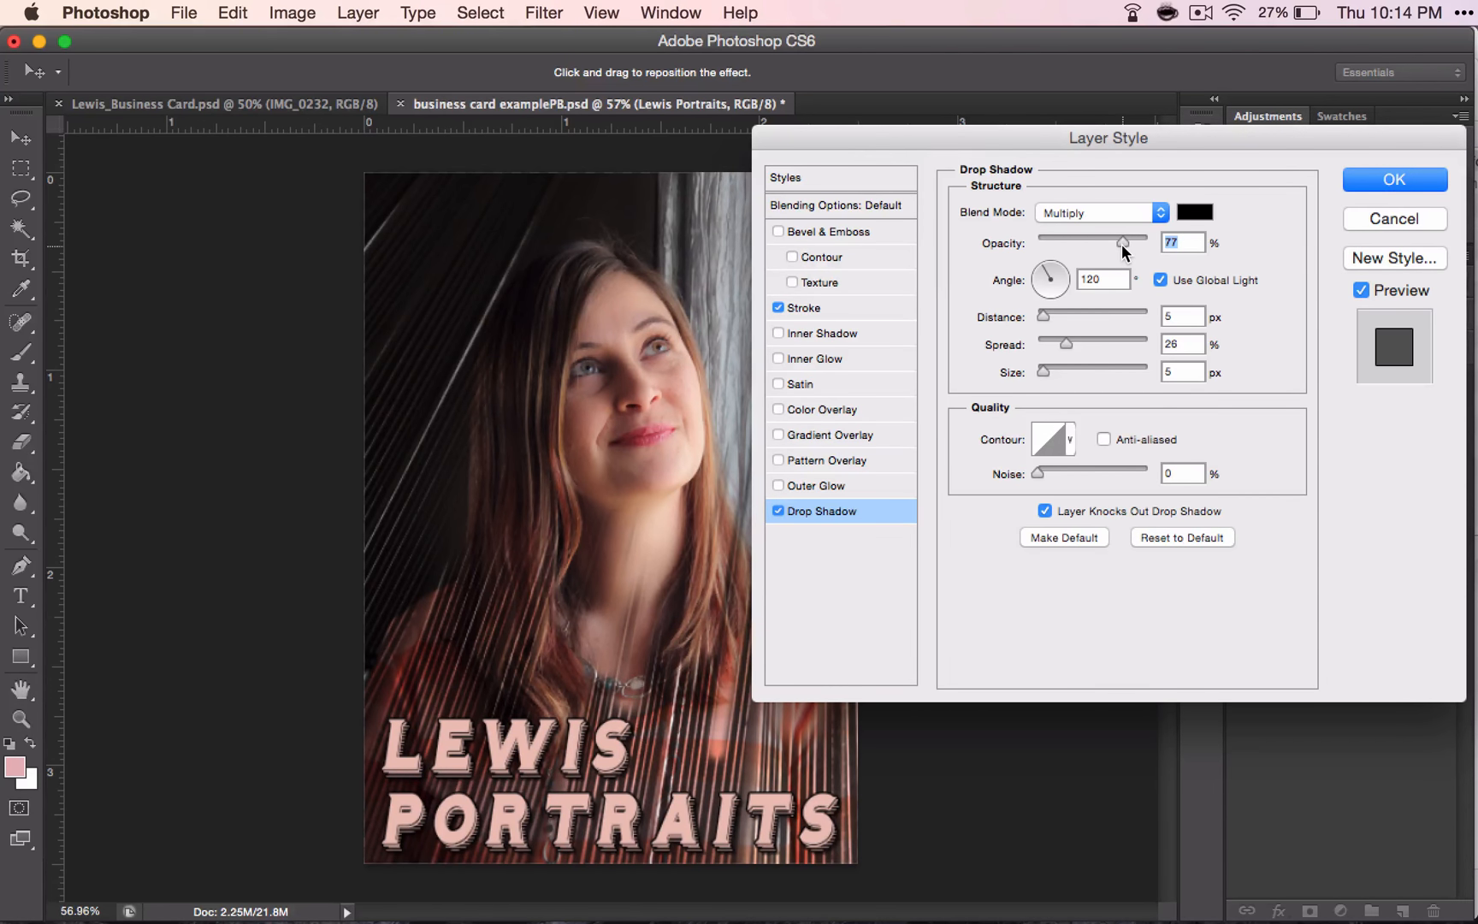
click(874, 301)
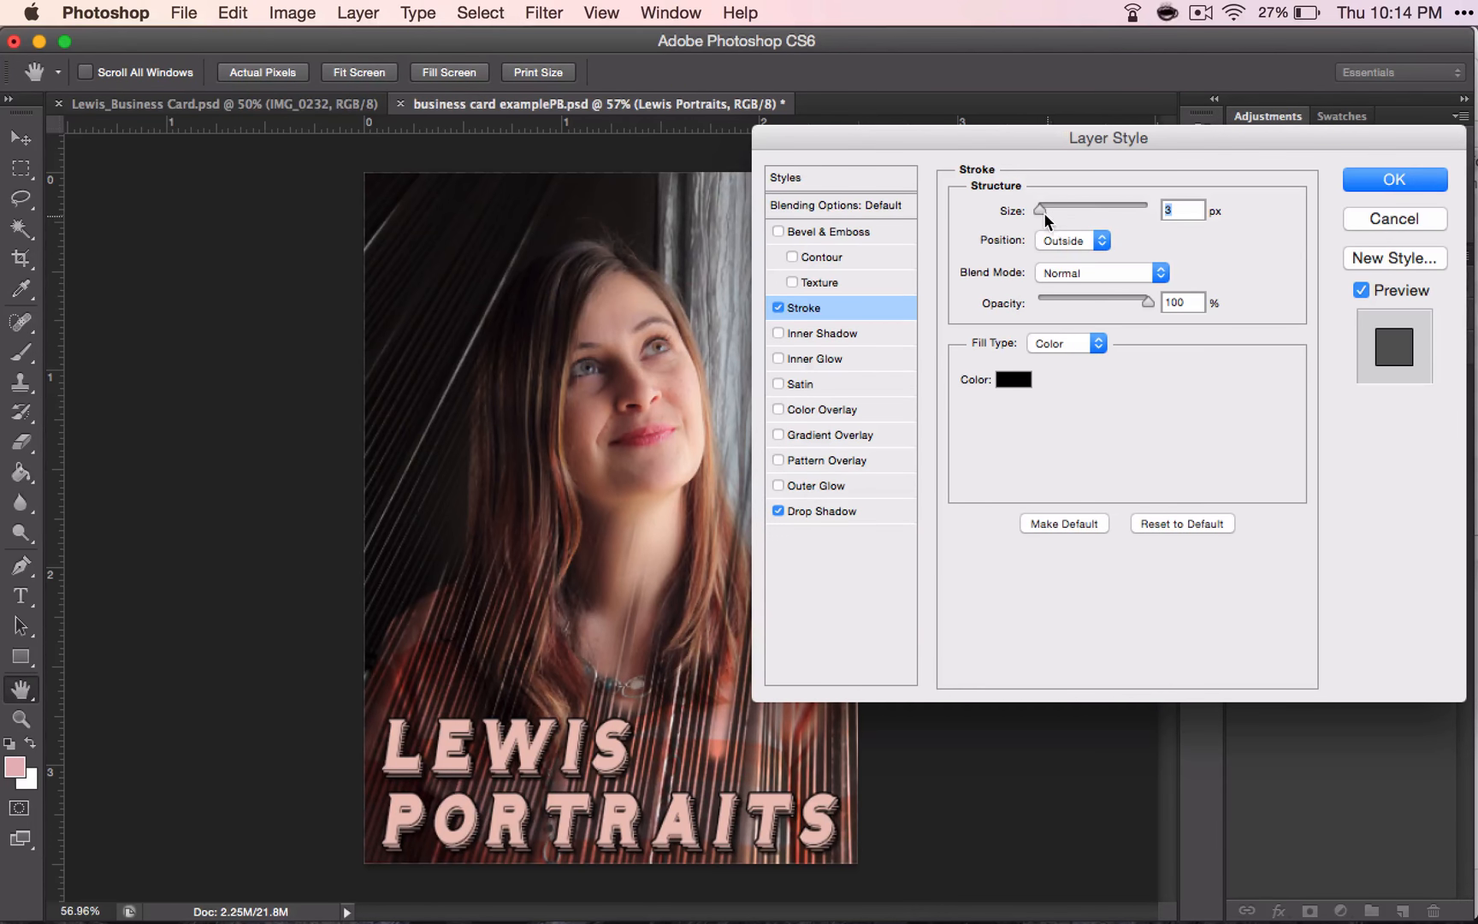
mouse_move(1040, 208)
mouse_down()
mouse_move(1115, 208)
mouse_move(1039, 215)
mouse_up()
click(778, 307)
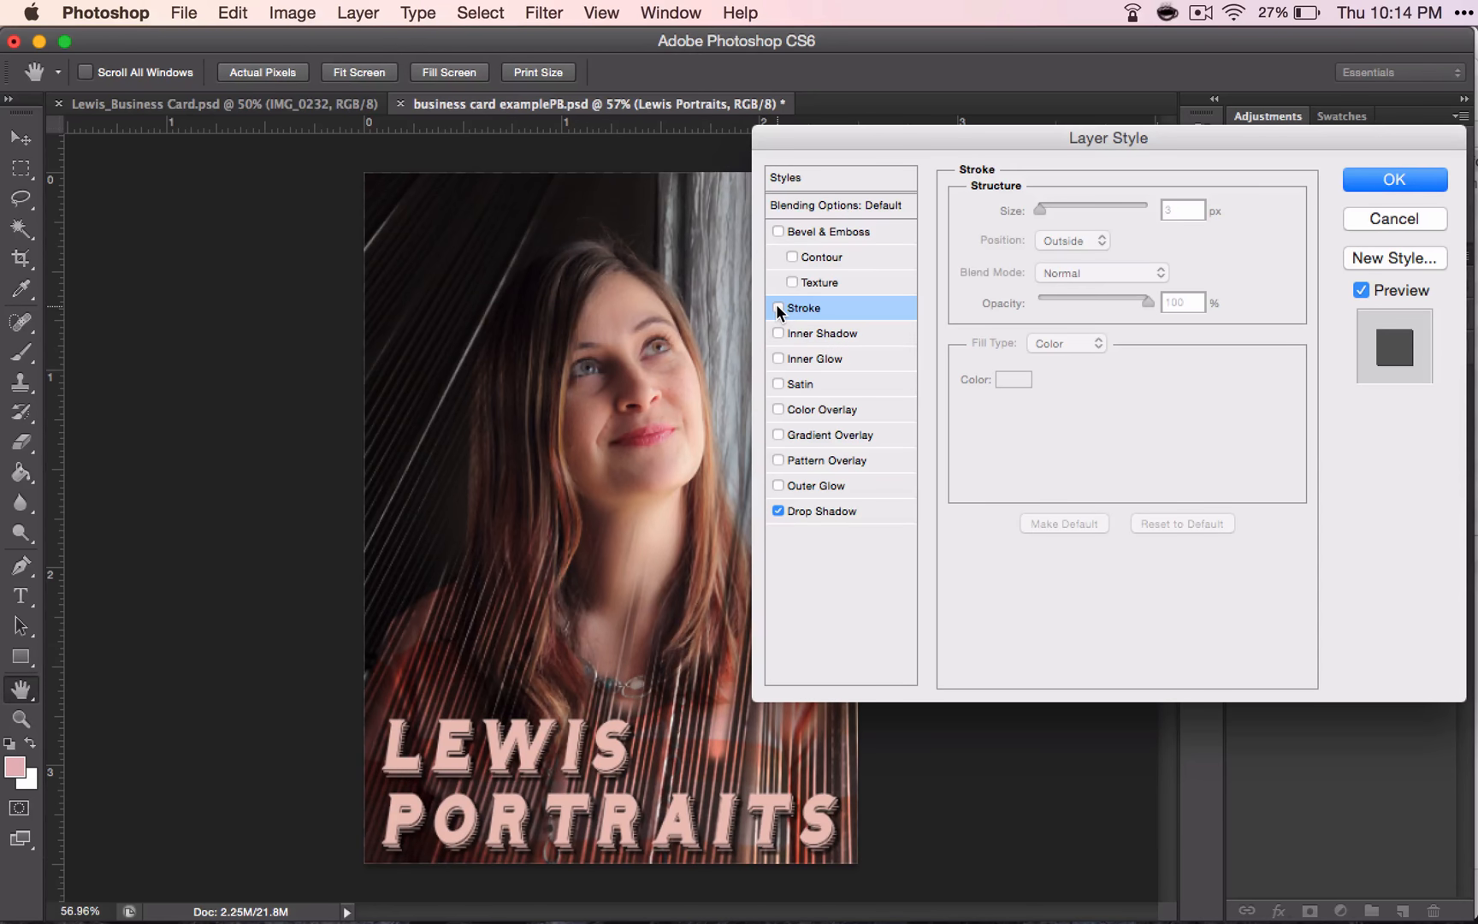
click(871, 504)
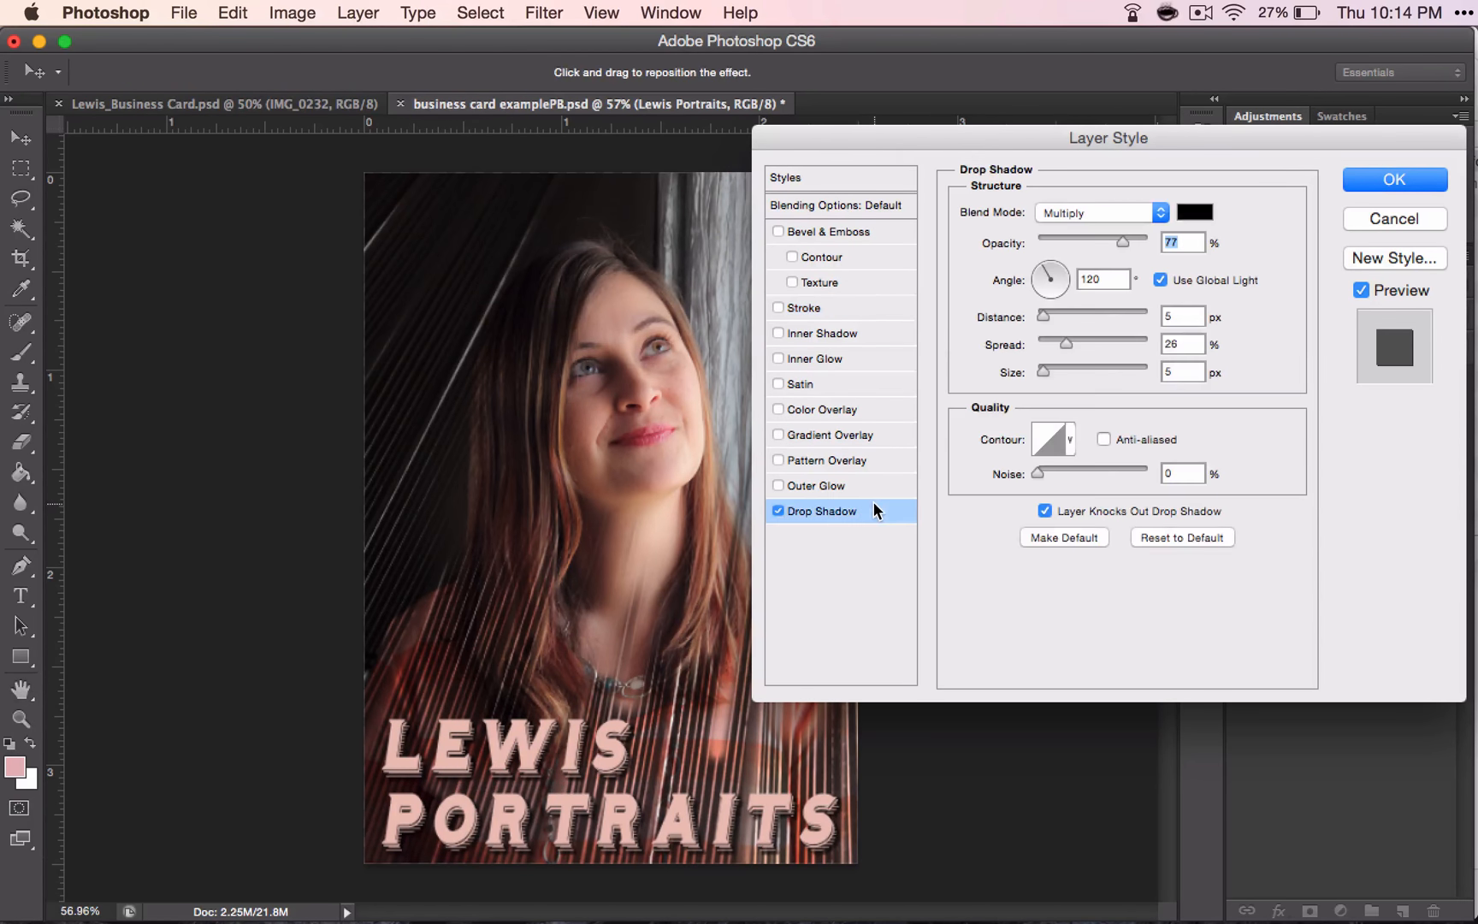
Try inner shadow, gradient overlay, color overlay, satin, stroke and bevel effects on the title, switching each one off again.
click(855, 333)
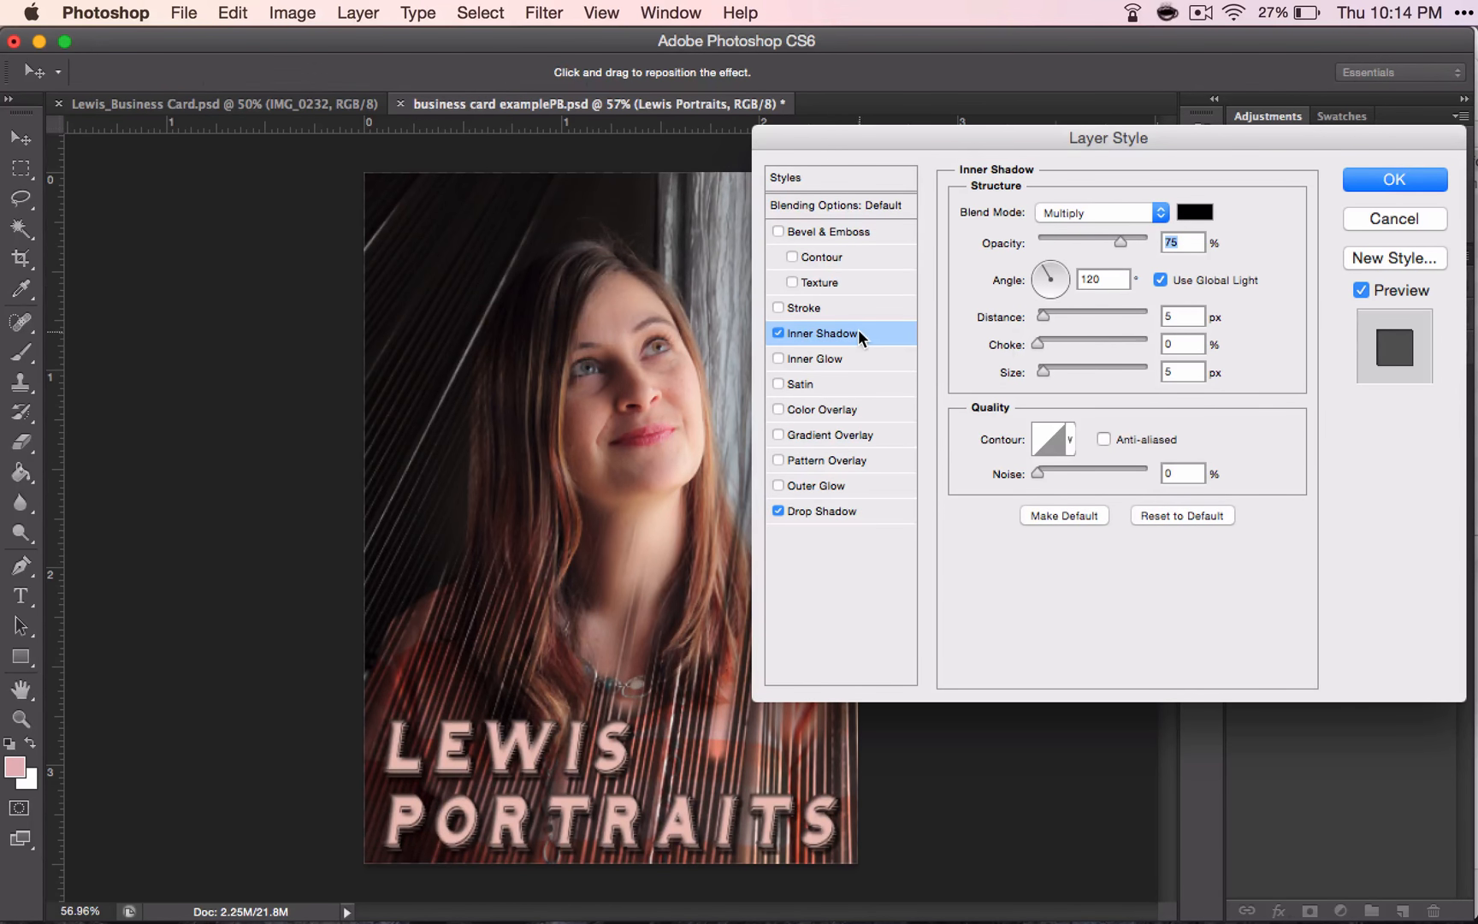
click(778, 435)
click(774, 433)
click(775, 408)
click(775, 409)
click(778, 384)
click(778, 384)
click(780, 306)
click(779, 306)
click(776, 228)
click(777, 228)
Apply the layer style to the title with only the drop shadow enabled.
click(1395, 184)
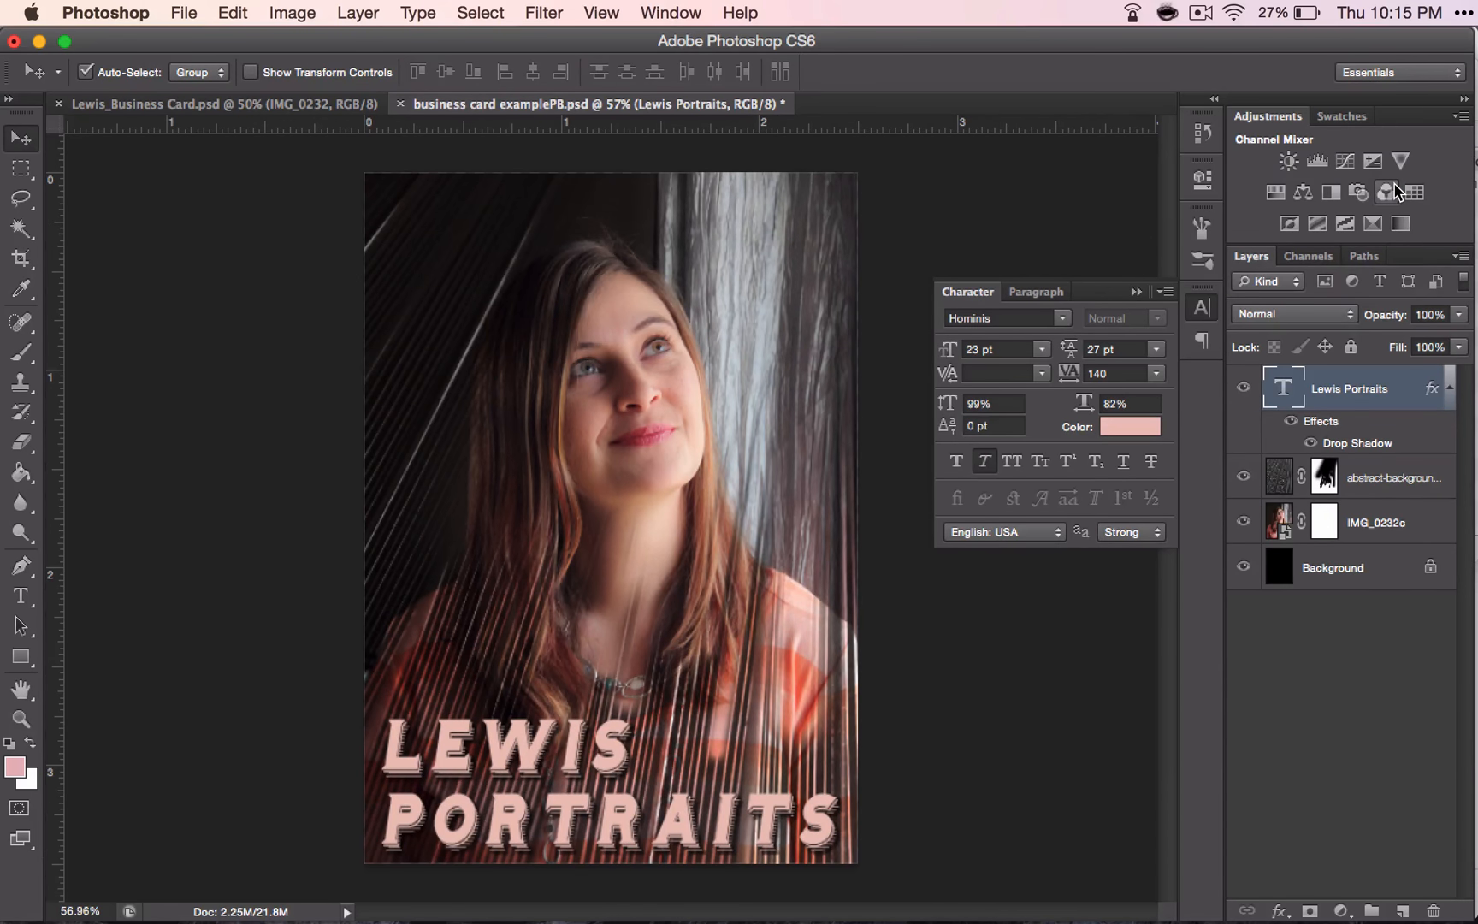